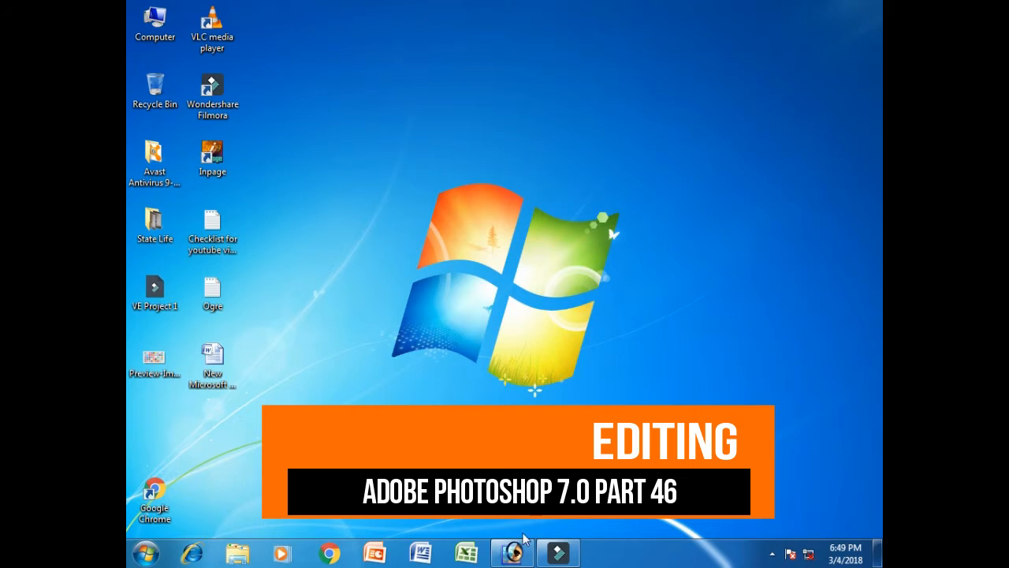
# Step: Switch to Adobe Photoshop and open the bookshelf photo IMG_20180224_183708 from the Downloads folder
pyautogui.click(514, 551)
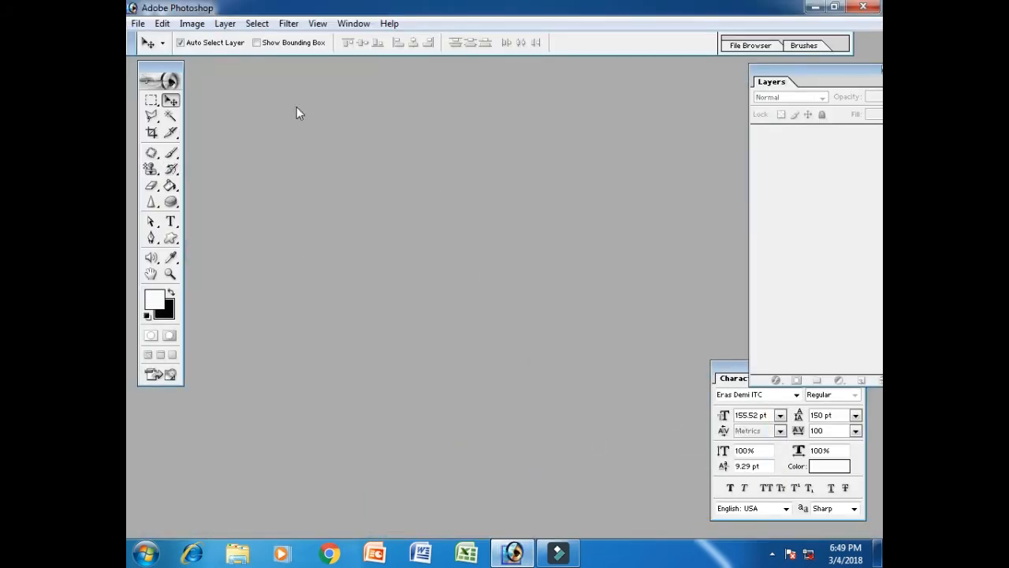
pyautogui.click(138, 24)
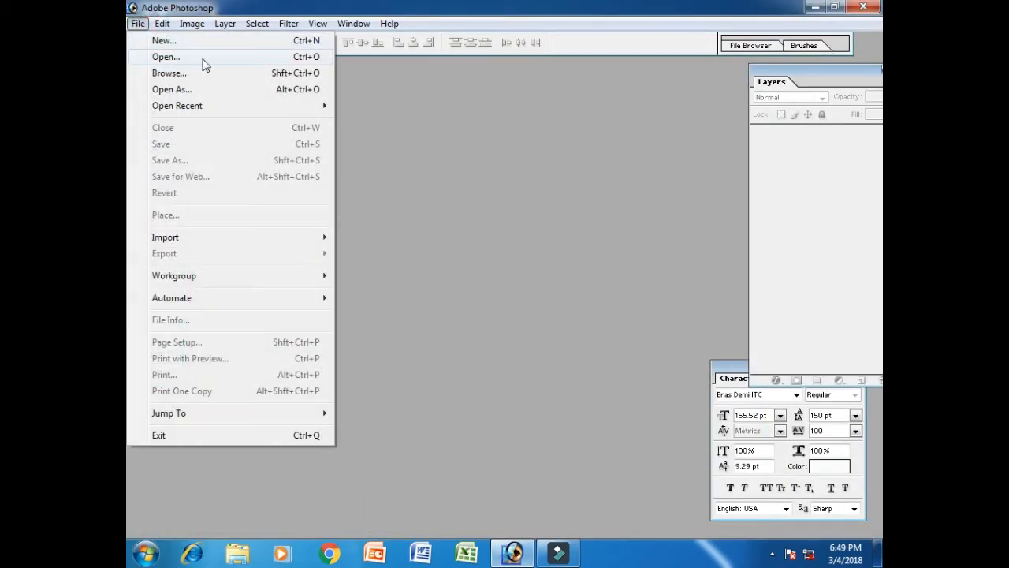
pyautogui.click(204, 60)
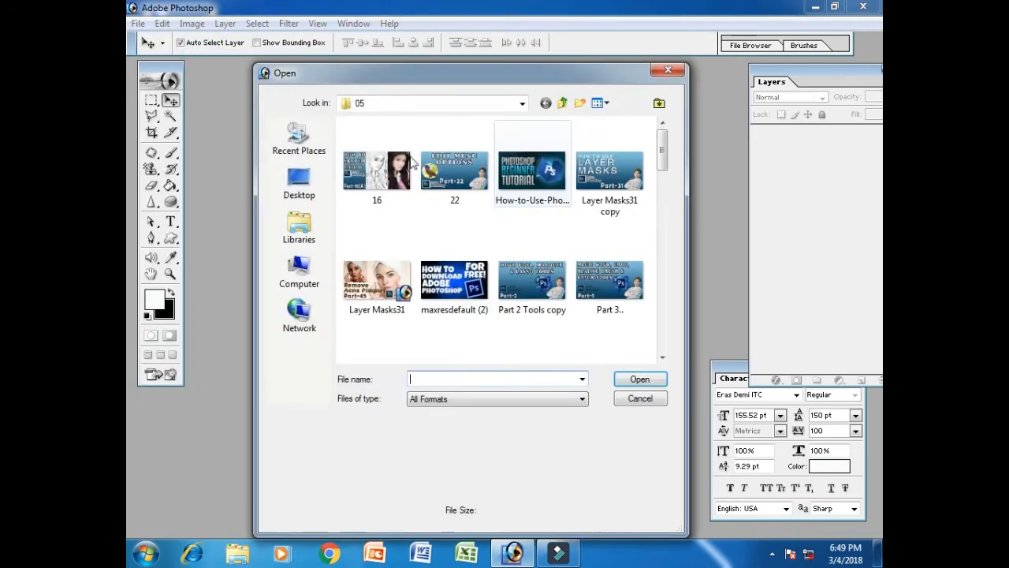
pyautogui.click(306, 193)
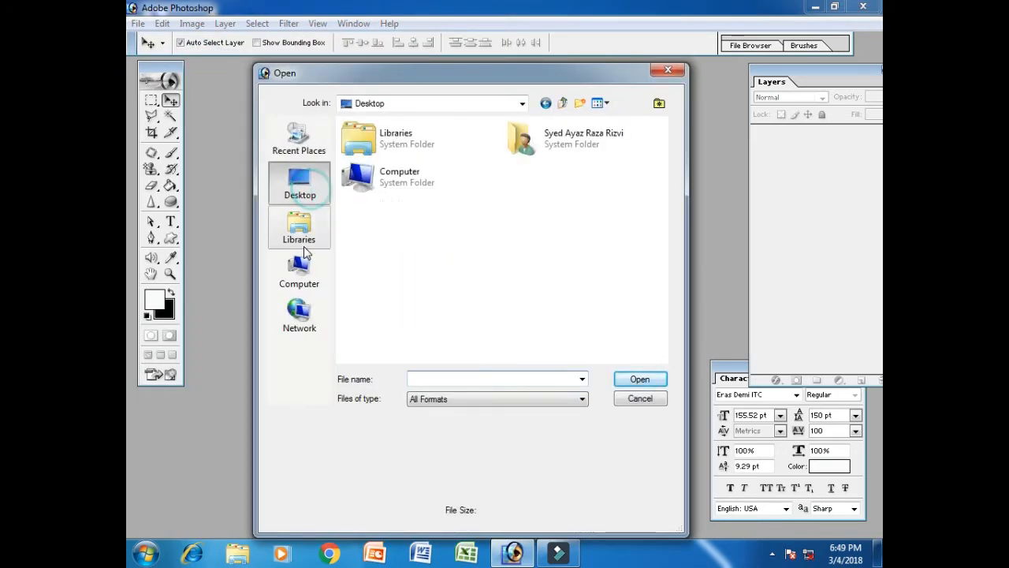
pyautogui.click(310, 237)
pyautogui.doubleClick(376, 146)
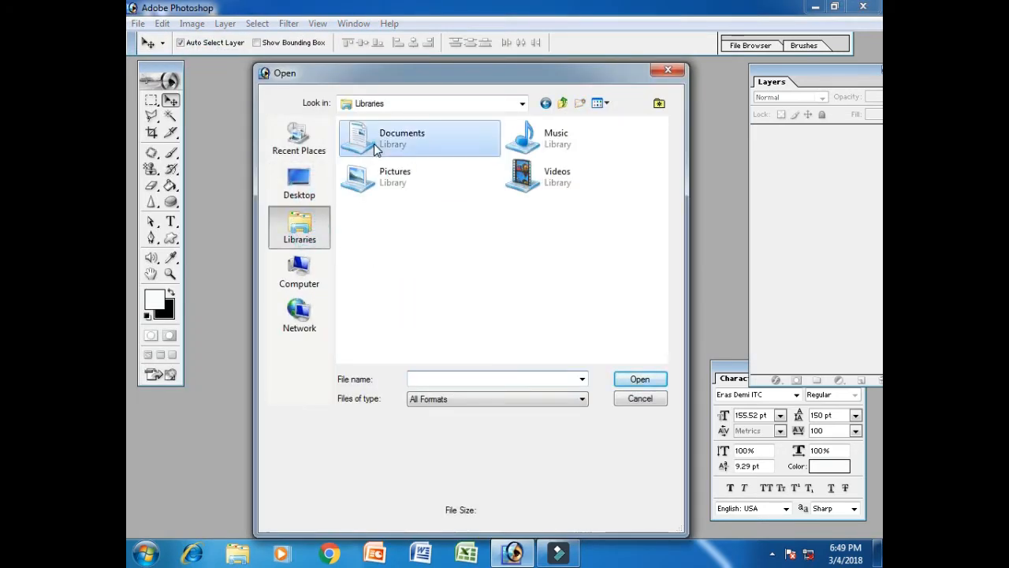
pyautogui.doubleClick(373, 164)
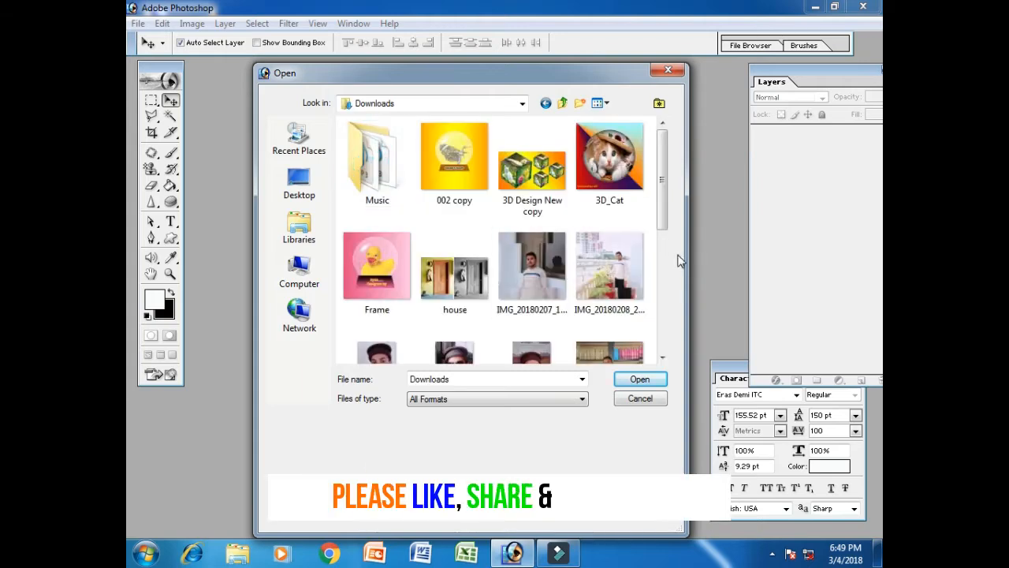
pyautogui.moveTo(663, 184); pyautogui.dragTo(661, 251)
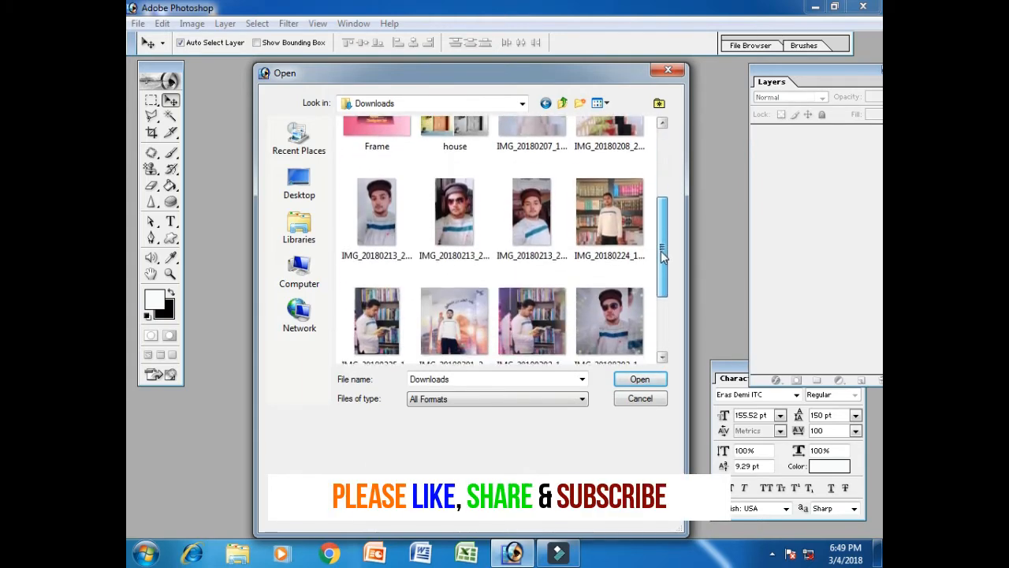
pyautogui.click(614, 226)
pyautogui.click(638, 381)
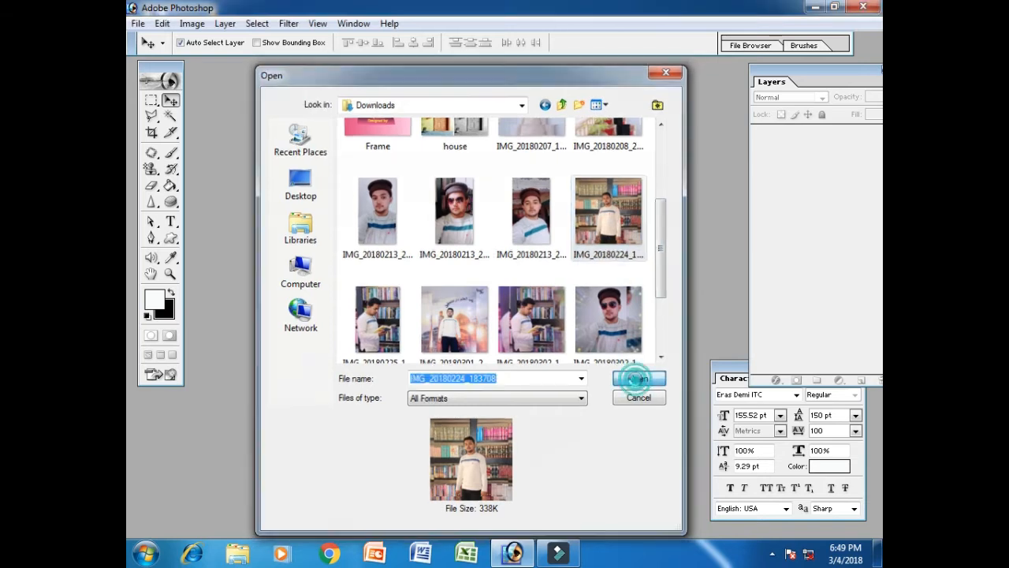
pyautogui.moveTo(385, 74); pyautogui.dragTo(466, 83)
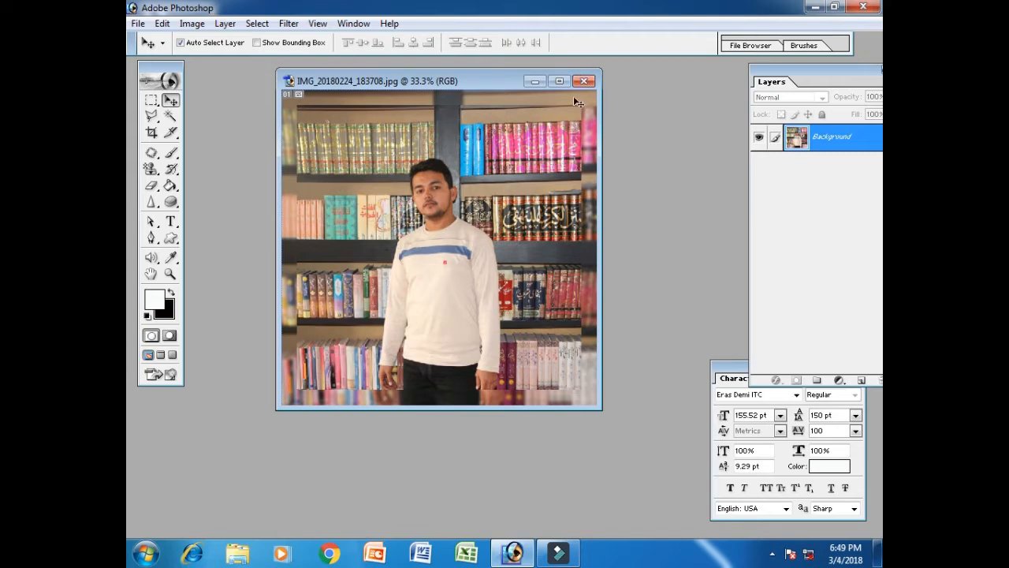
# Step: Bring the Layers palette fully into view and create a white 1920 x 1080 pixel RGB document at 100 pixels/inch
pyautogui.moveTo(766, 78); pyautogui.dragTo(715, 74)
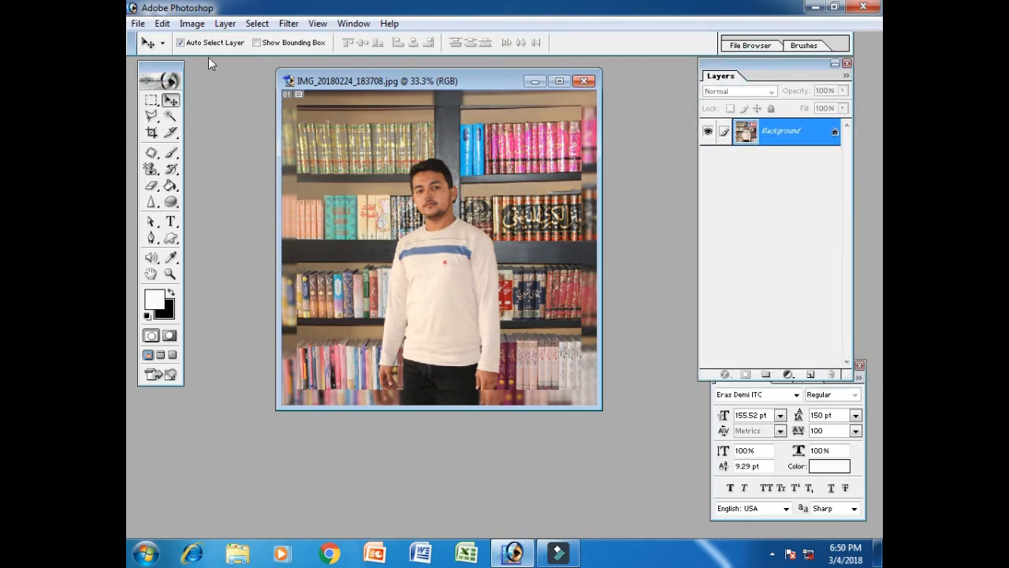
pyautogui.click(138, 23)
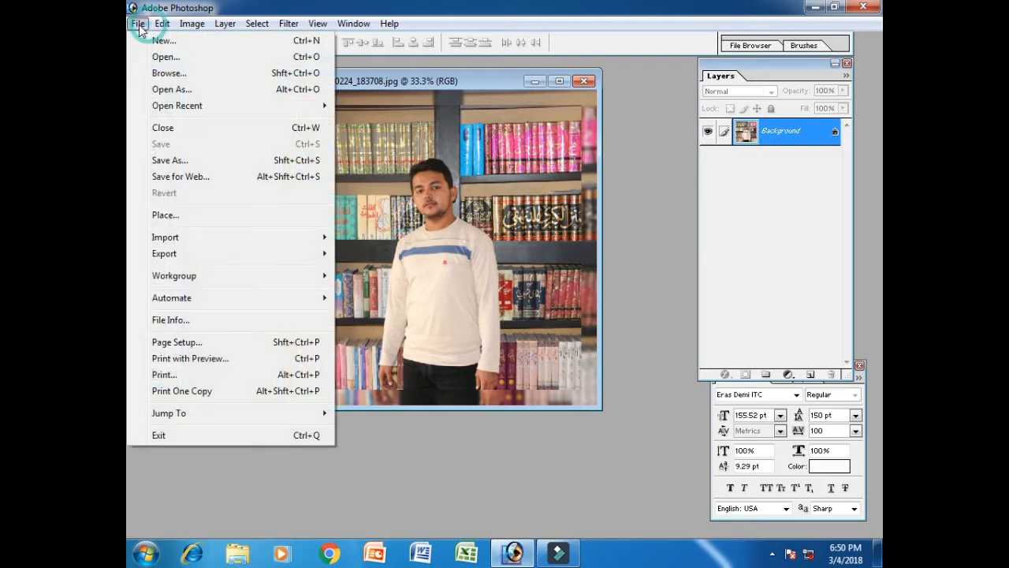
pyautogui.click(226, 42)
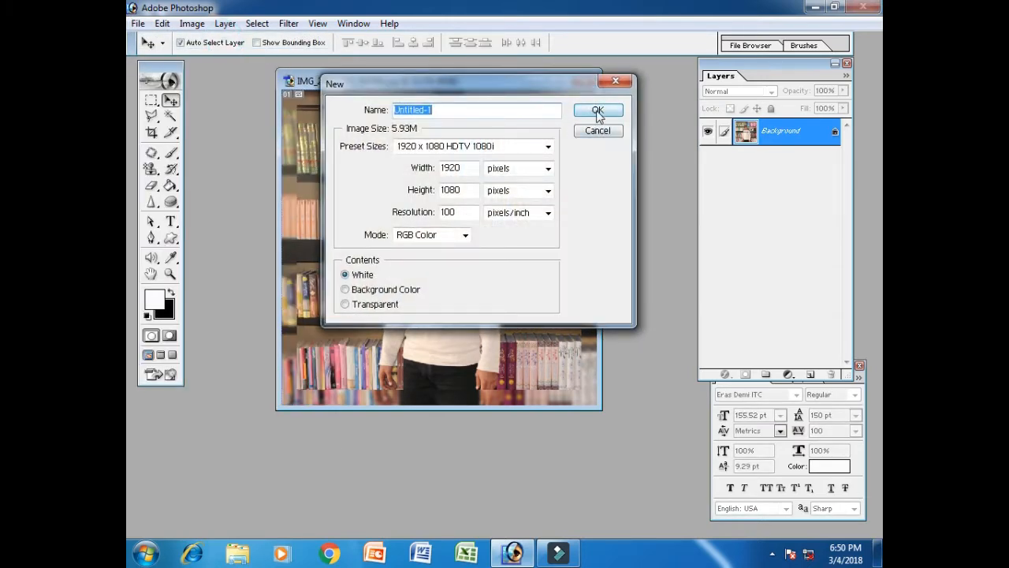
pyautogui.click(596, 110)
# Step: Bring the bookshelf photo in front of the blank document and maximize its window
pyautogui.click(505, 375)
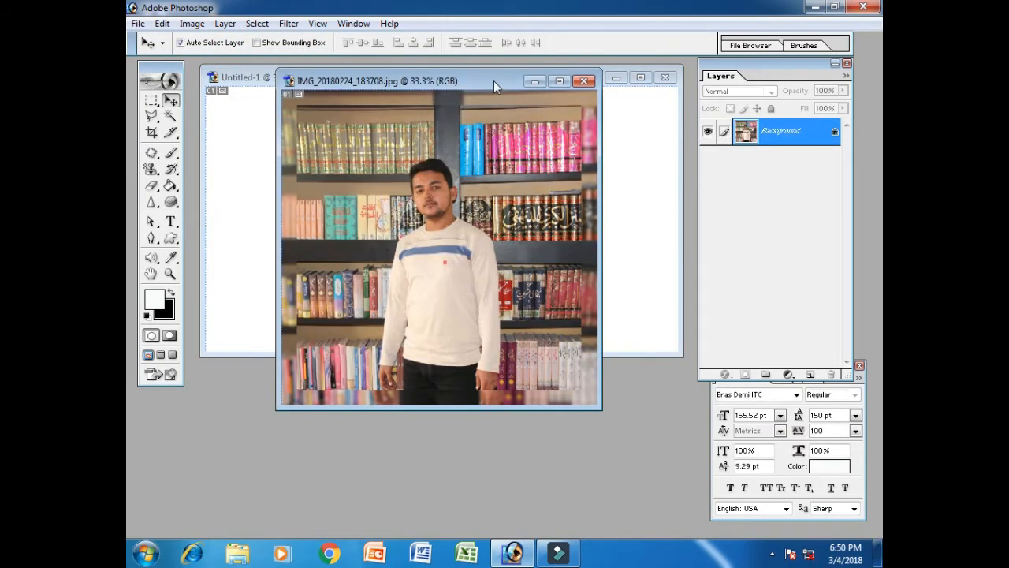
pyautogui.moveTo(491, 80); pyautogui.dragTo(515, 76)
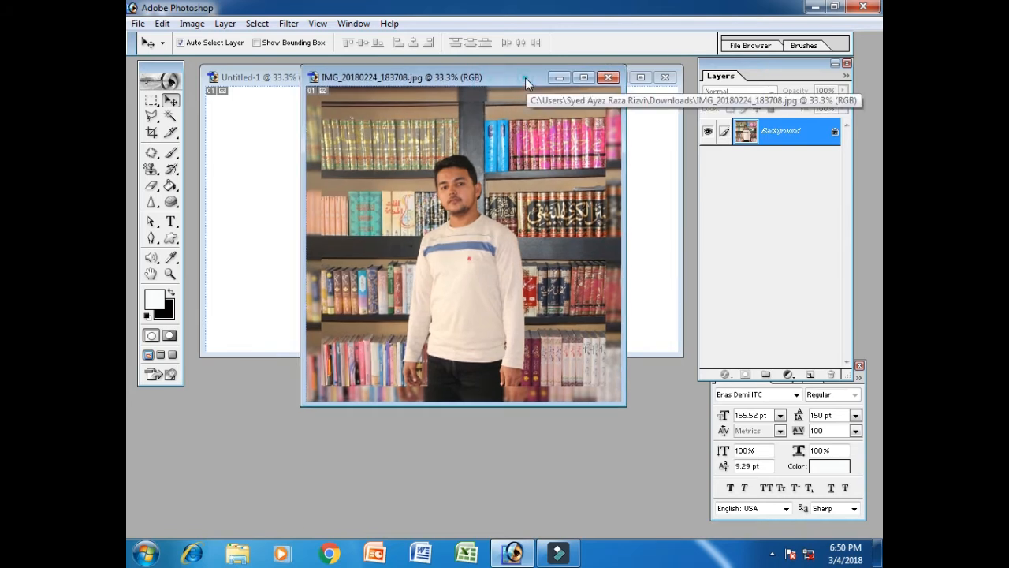
pyautogui.doubleClick(525, 77)
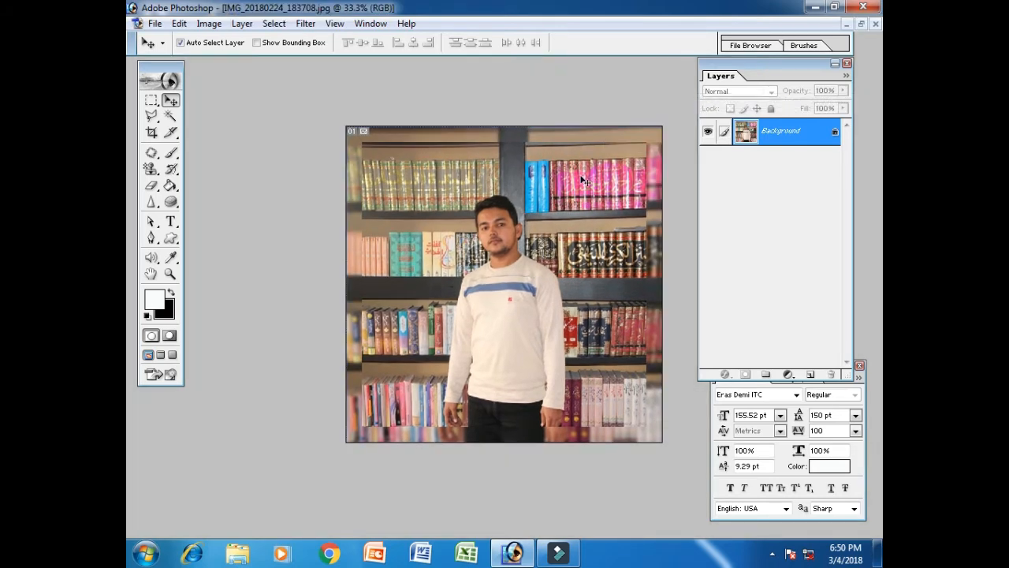
pyautogui.hotkey('ctrl', '+')
pyautogui.hotkey('ctrl', '+')
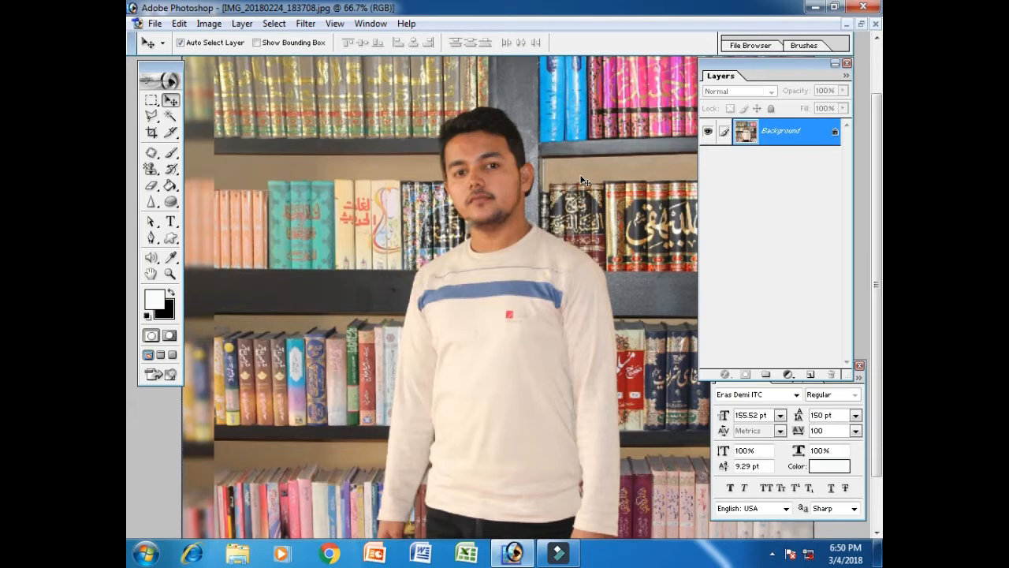
pyautogui.scroll(-2, 547, 300)
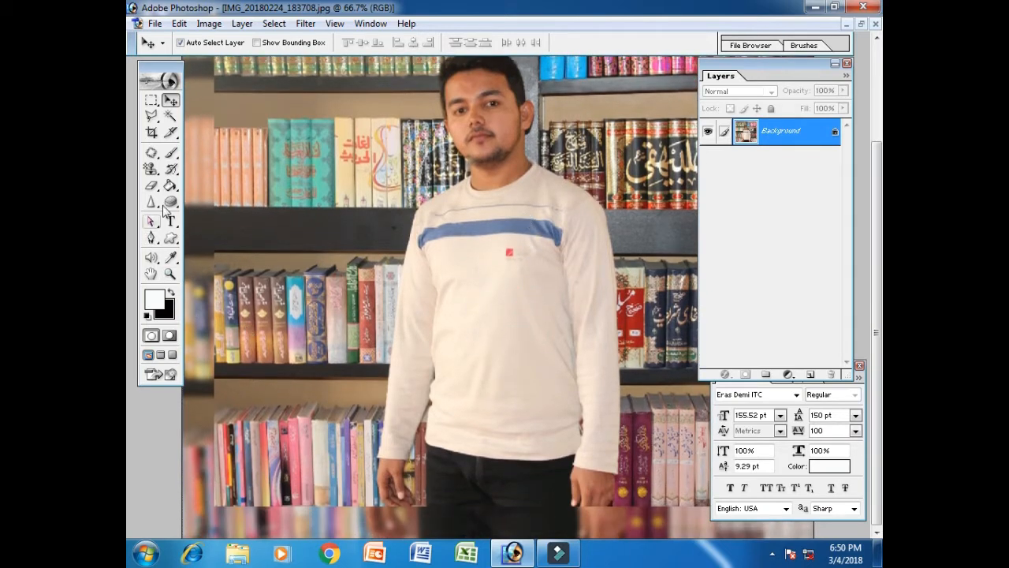
pyautogui.click(151, 115)
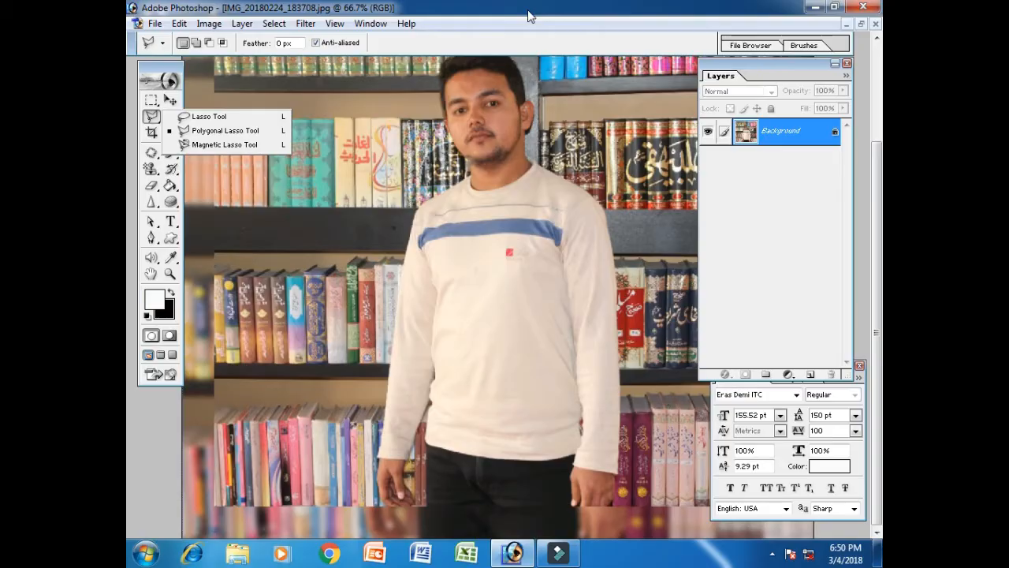
pyautogui.click(528, 16)
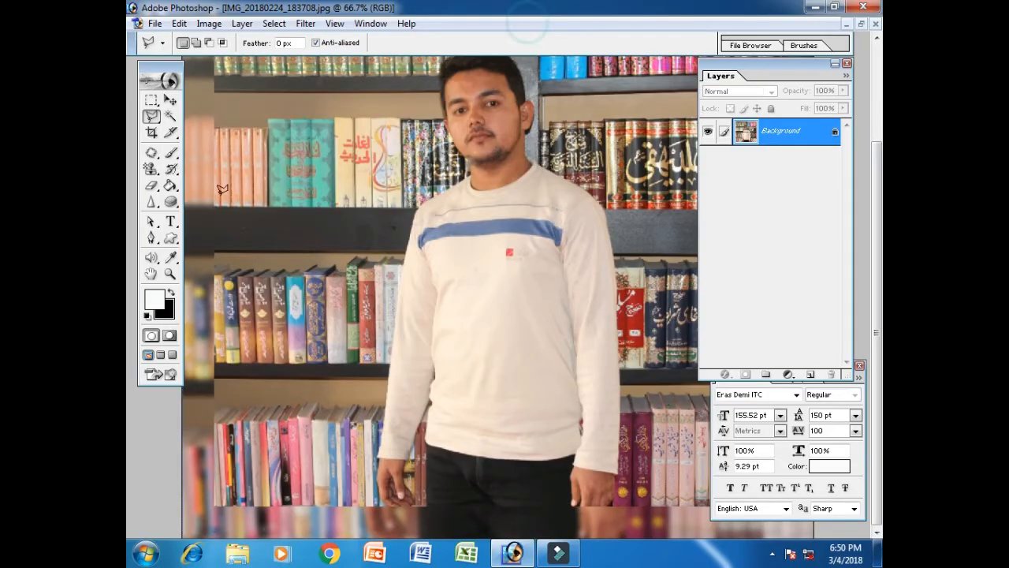
pyautogui.click(151, 237)
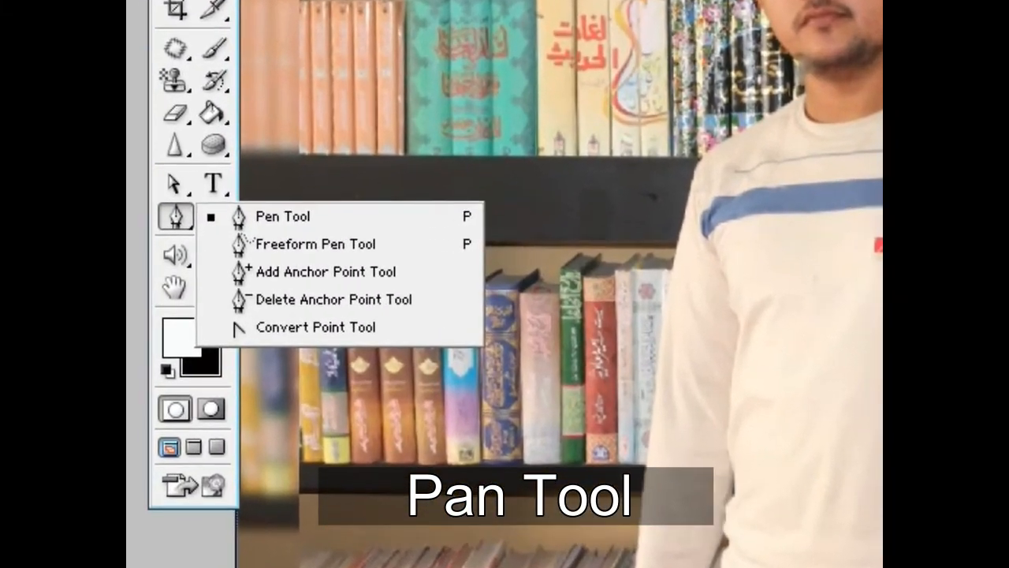
pyautogui.click(423, 158)
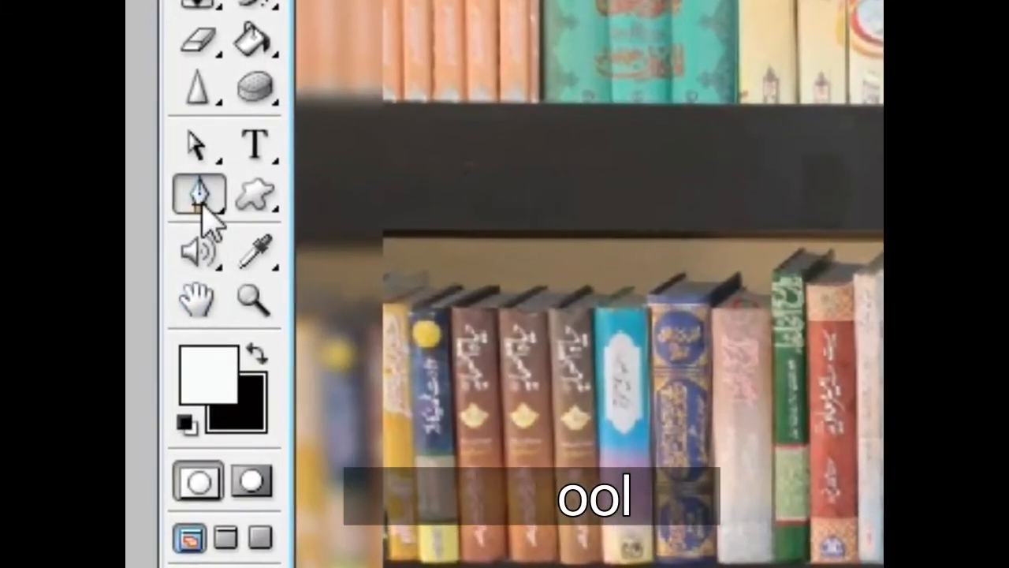
# Step: Select the Pen tool for tracing around the man, beginning at his hand on the photo's left side
pyautogui.click(193, 202)
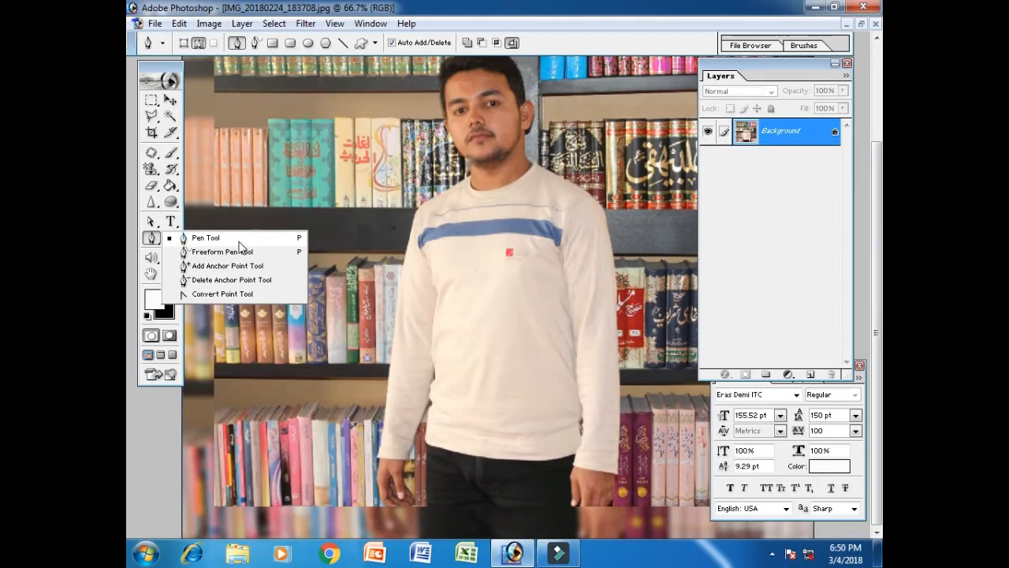
pyautogui.click(236, 238)
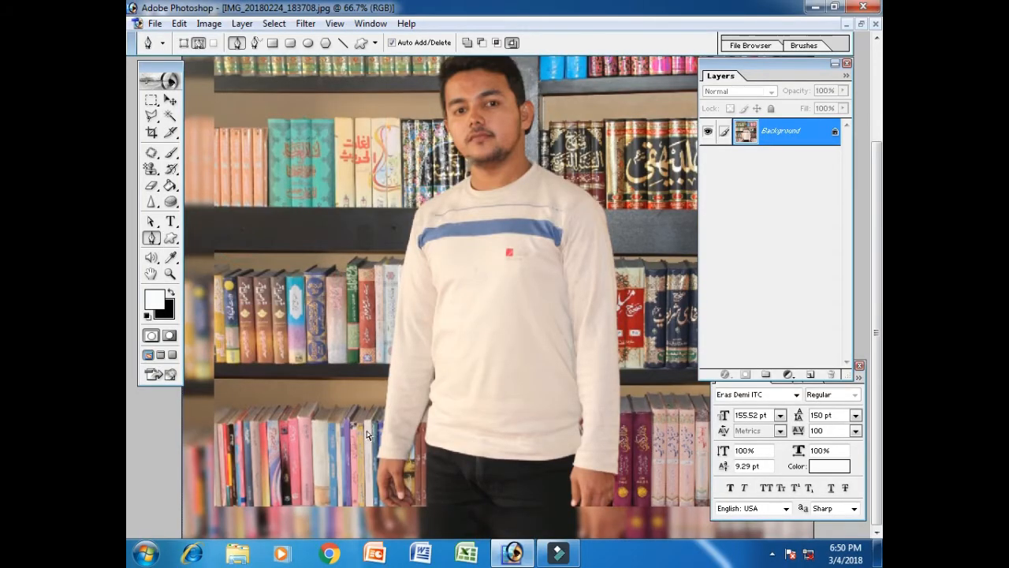
pyautogui.hotkey('ctrl', '+')
pyautogui.hotkey('ctrl', '+')
pyautogui.moveTo(367, 437); pyautogui.dragTo(411, 223)
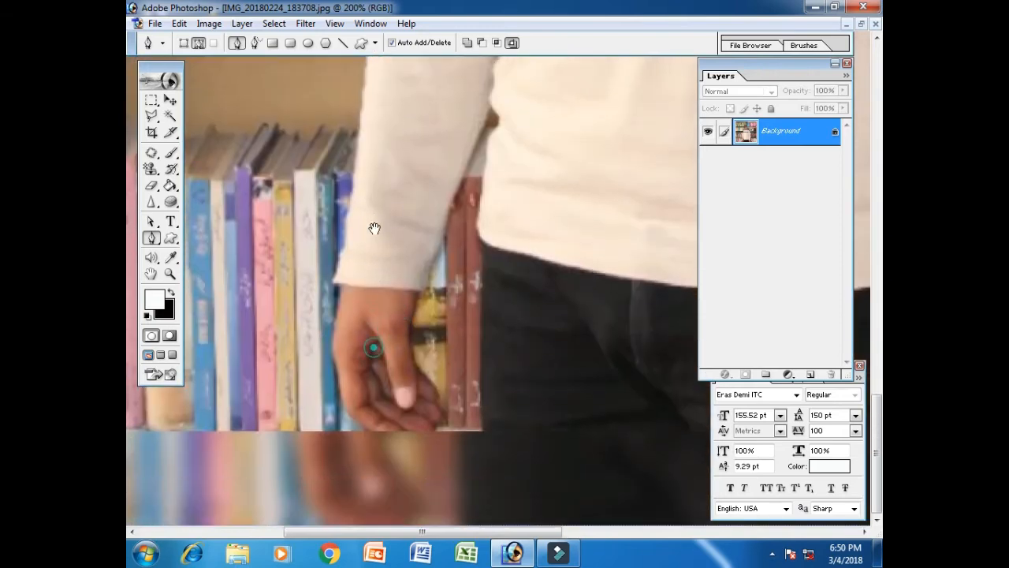
# Step: Try to trace a pen path from the fingertips past the wrist and up the lower sleeve
pyautogui.click(367, 432)
pyautogui.click(342, 406)
pyautogui.click(334, 352)
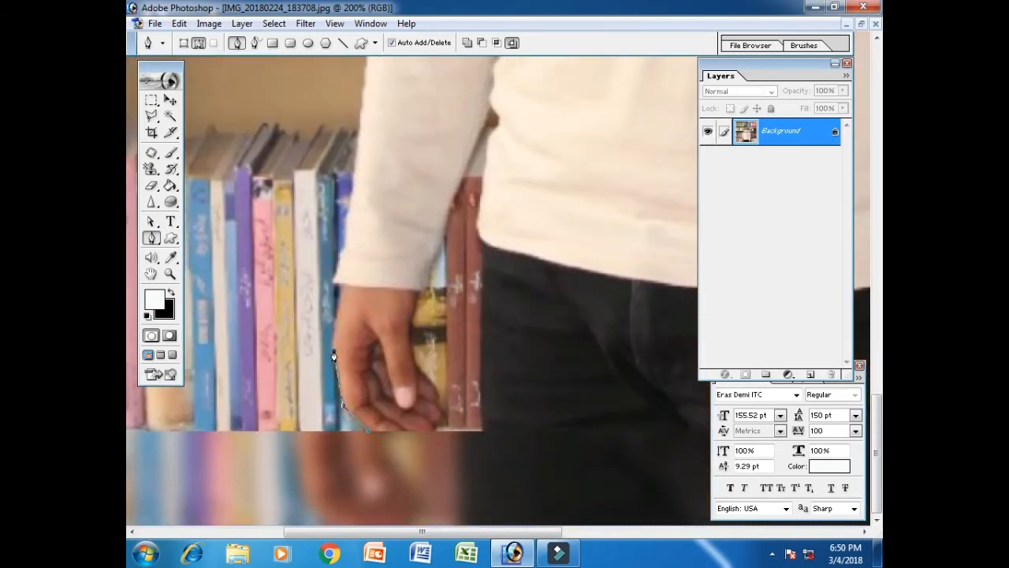
pyautogui.click(335, 285)
pyautogui.moveTo(356, 135); pyautogui.dragTo(371, 406)
pyautogui.press('space')
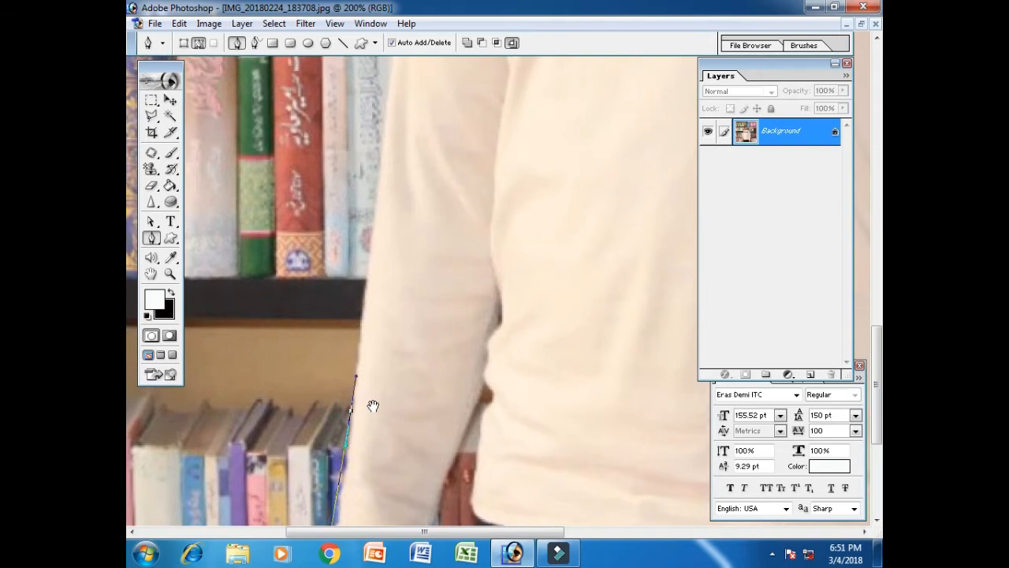
# Step: Try to continue the pen path up the outer edge of the sleeve to the shoulder, redoing the misplaced anchor point
pyautogui.moveTo(394, 286); pyautogui.dragTo(383, 354)
pyautogui.click(363, 281)
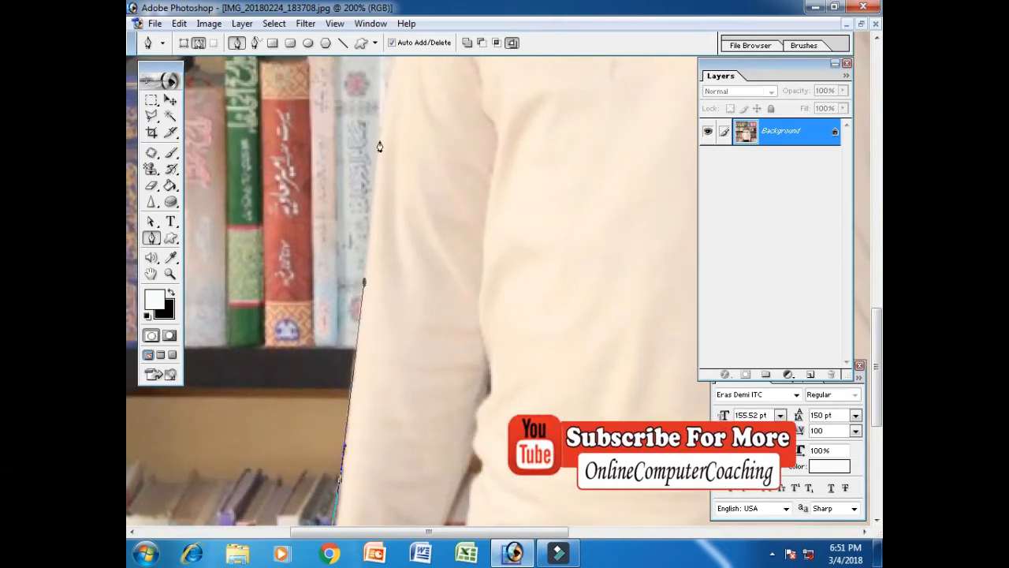
pyautogui.press('space')
pyautogui.moveTo(380, 135); pyautogui.dragTo(383, 342)
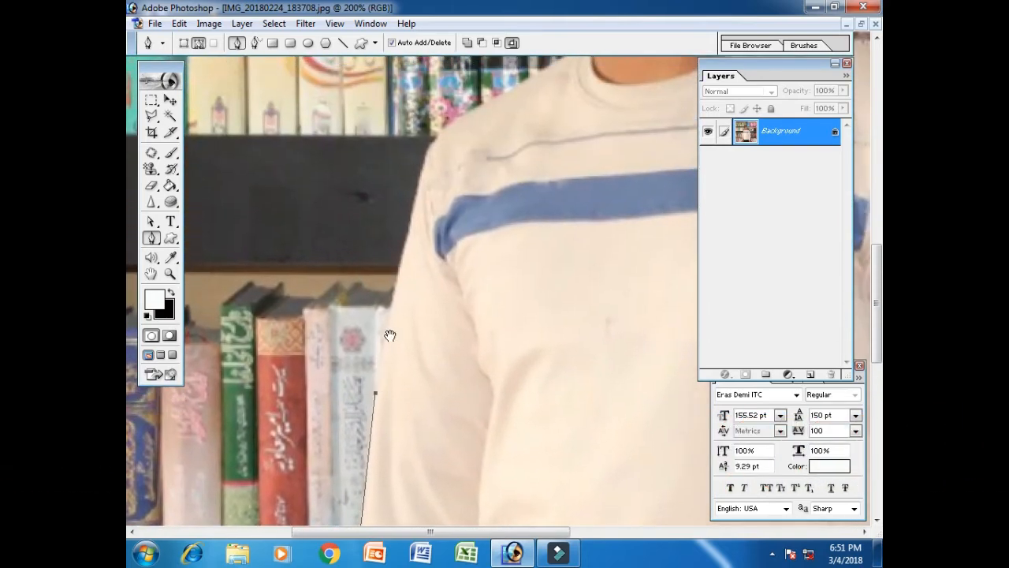
pyautogui.click(408, 228)
pyautogui.hotkey('ctrl', 'z')
pyautogui.moveTo(407, 239); pyautogui.dragTo(415, 220)
pyautogui.moveTo(433, 140); pyautogui.dragTo(390, 304)
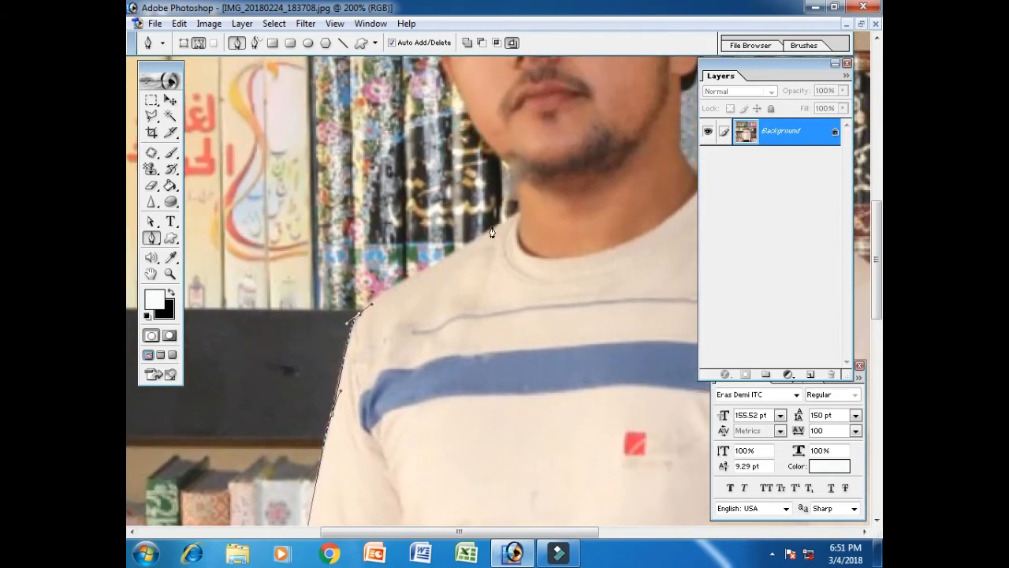
# Step: Try to extend the pen path along the shoulder, collar and neck, and up the jaw to the man's ear
pyautogui.moveTo(497, 227)
pyautogui.mouseDown()
pyautogui.moveTo(505, 232)
pyautogui.moveTo(512, 216)
pyautogui.moveTo(505, 222)
pyautogui.mouseUp()
pyautogui.click(517, 211)
pyautogui.moveTo(513, 182); pyautogui.dragTo(516, 282)
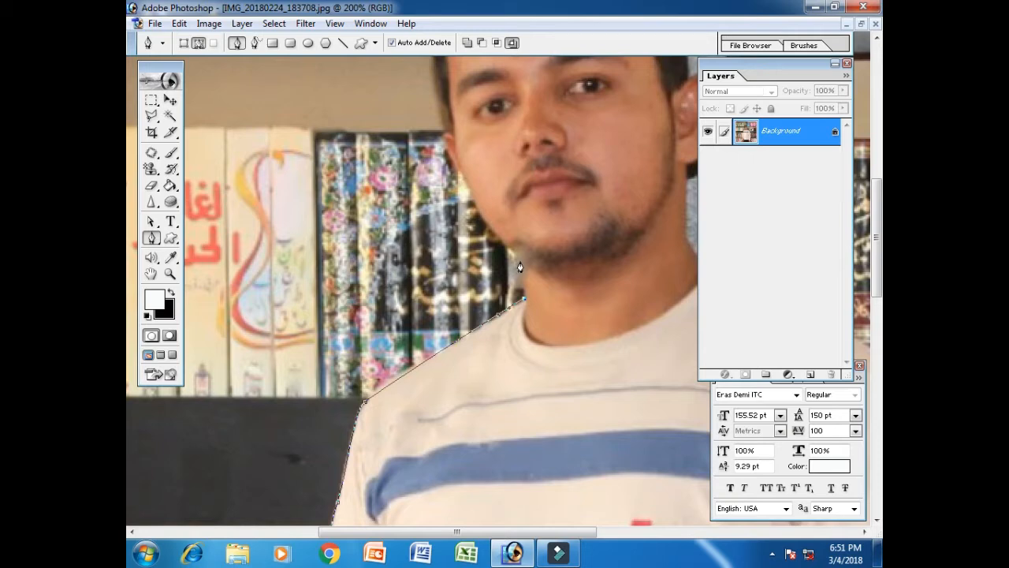
pyautogui.click(520, 261)
pyautogui.click(512, 250)
pyautogui.moveTo(480, 220); pyautogui.dragTo(534, 339)
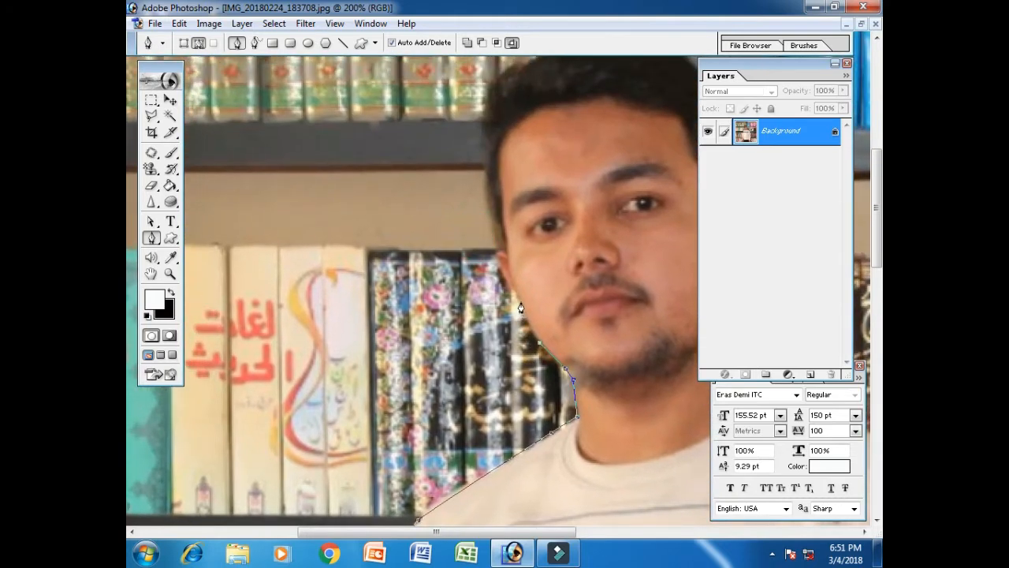
pyautogui.click(519, 301)
pyautogui.click(496, 265)
pyautogui.scroll(3, 491, 304)
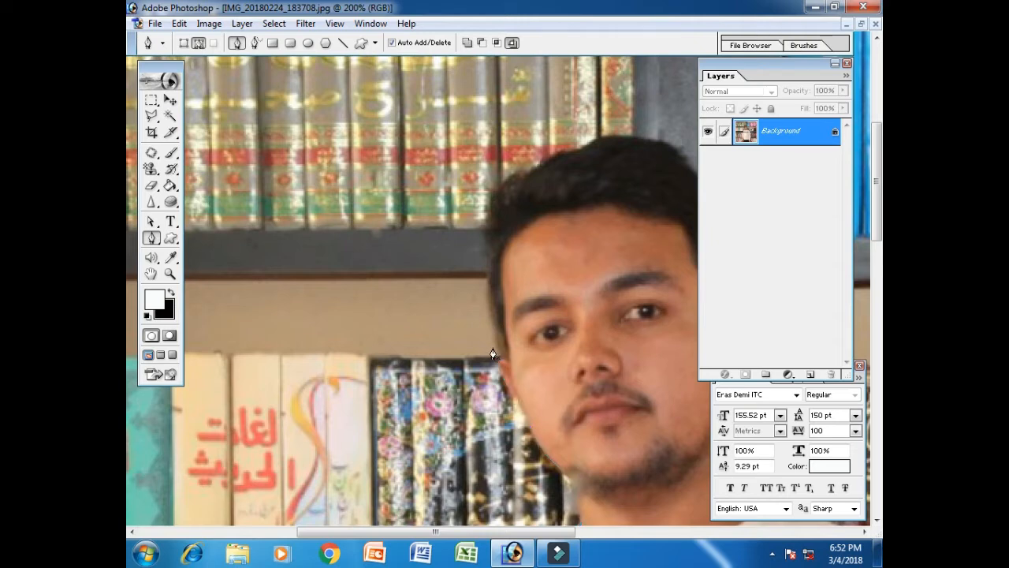
pyautogui.moveTo(520, 412); pyautogui.dragTo(500, 232)
pyautogui.moveTo(475, 390); pyautogui.dragTo(469, 179)
pyautogui.moveTo(433, 361); pyautogui.dragTo(458, 153)
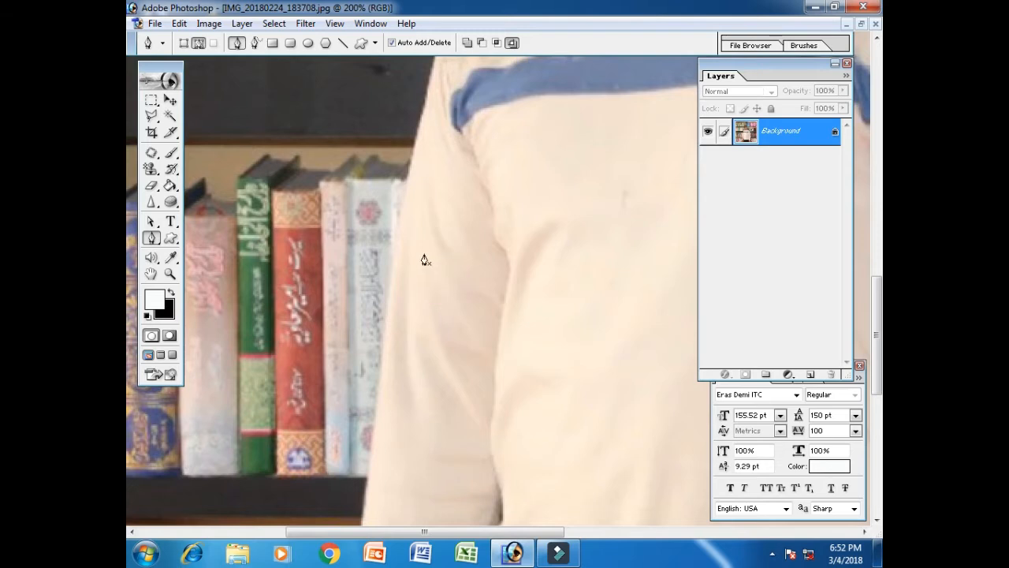
pyautogui.hotkey('ctrl', '-')
pyautogui.hotkey('ctrl', '-')
pyautogui.moveTo(404, 278); pyautogui.dragTo(424, 199)
pyautogui.hotkey('ctrl', '+')
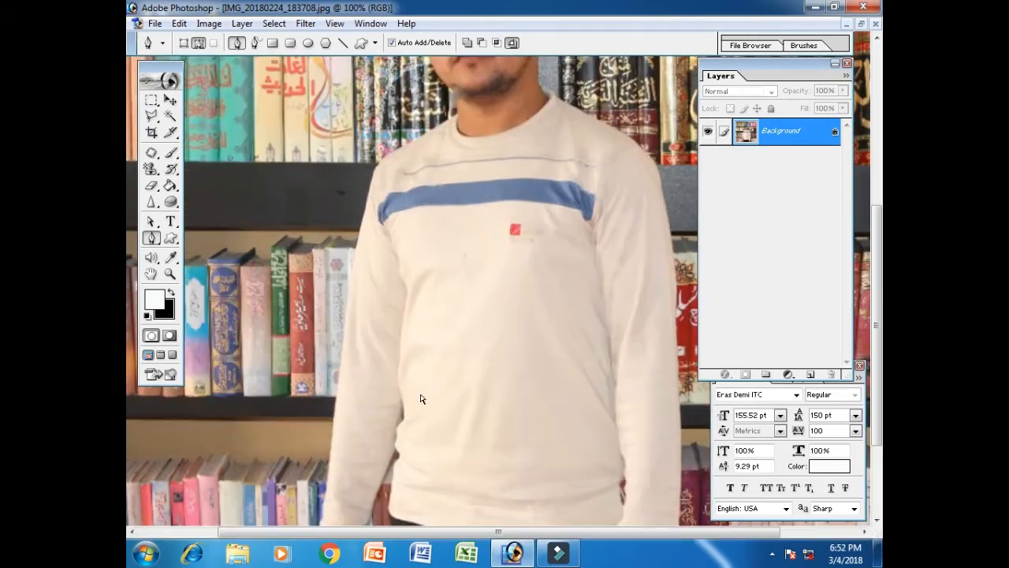
pyautogui.hotkey('ctrl', '+')
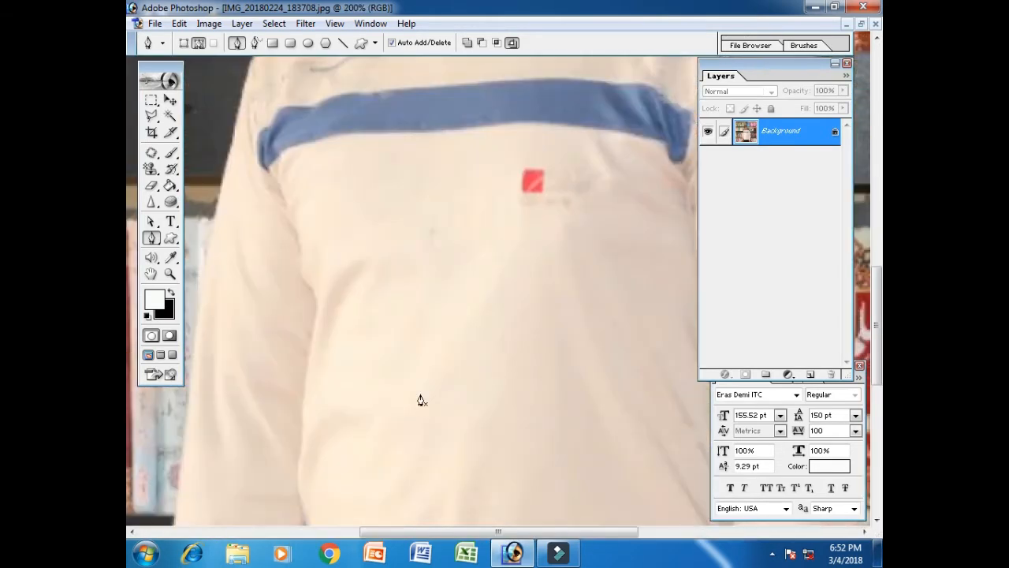
# Step: Start a new pen path at the fingertips on the photo's left side and trace up the hand to the cuff
pyautogui.moveTo(369, 434); pyautogui.dragTo(563, 142)
pyautogui.moveTo(466, 362); pyautogui.dragTo(564, 142)
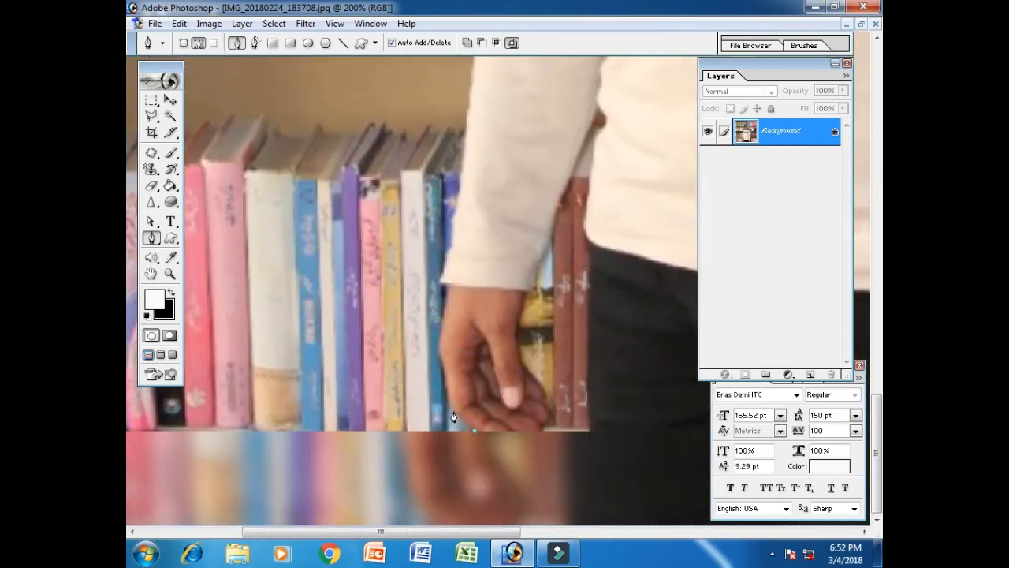
pyautogui.click(443, 362)
pyautogui.click(443, 285)
pyautogui.scroll(4, 461, 177)
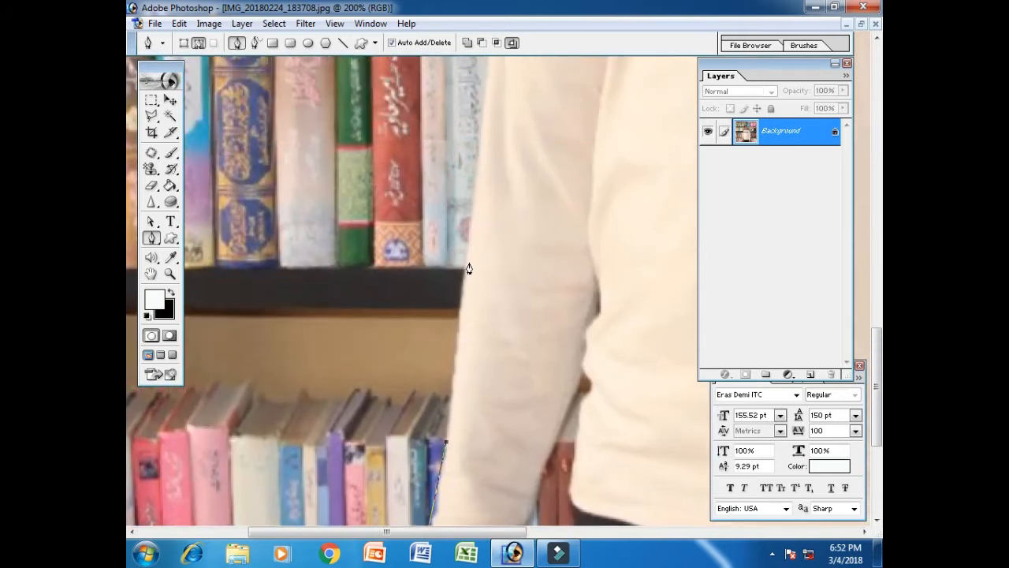
# Step: Continue the pen path up the outer edge of the sleeve and over the shoulder toward the collar
pyautogui.scroll(5, 465, 260)
pyautogui.click(462, 259)
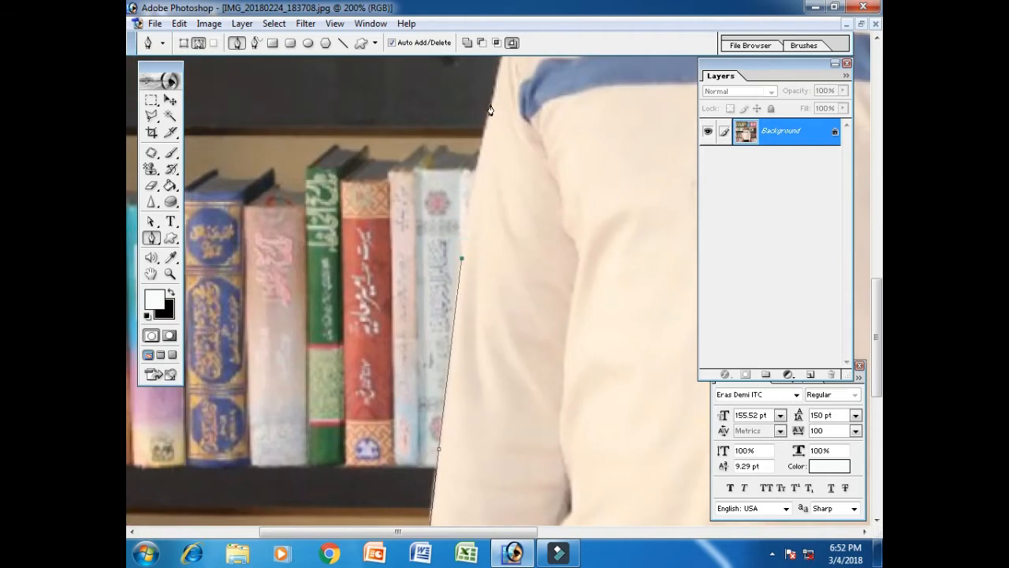
pyautogui.scroll(6, 490, 111)
pyautogui.click(449, 357)
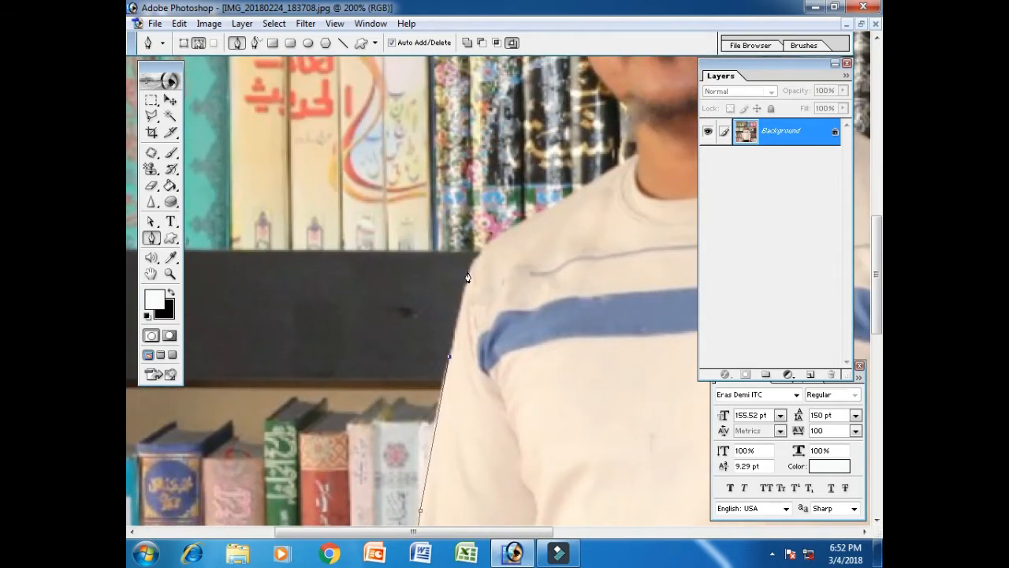
pyautogui.click(468, 272)
pyautogui.click(489, 245)
pyautogui.click(559, 203)
# Step: Extend the pen path from the collar up the neck and along the jaw to the ear on the photo's left
pyautogui.moveTo(599, 183); pyautogui.dragTo(462, 311)
pyautogui.click(499, 282)
pyautogui.click(493, 241)
pyautogui.moveTo(477, 225); pyautogui.dragTo(536, 350)
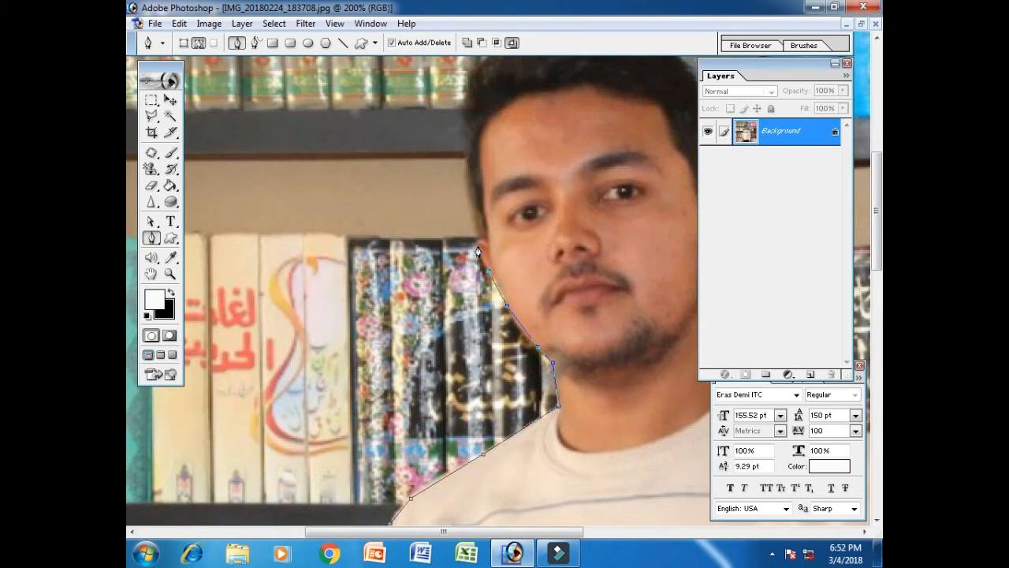
pyautogui.moveTo(476, 249); pyautogui.dragTo(482, 373)
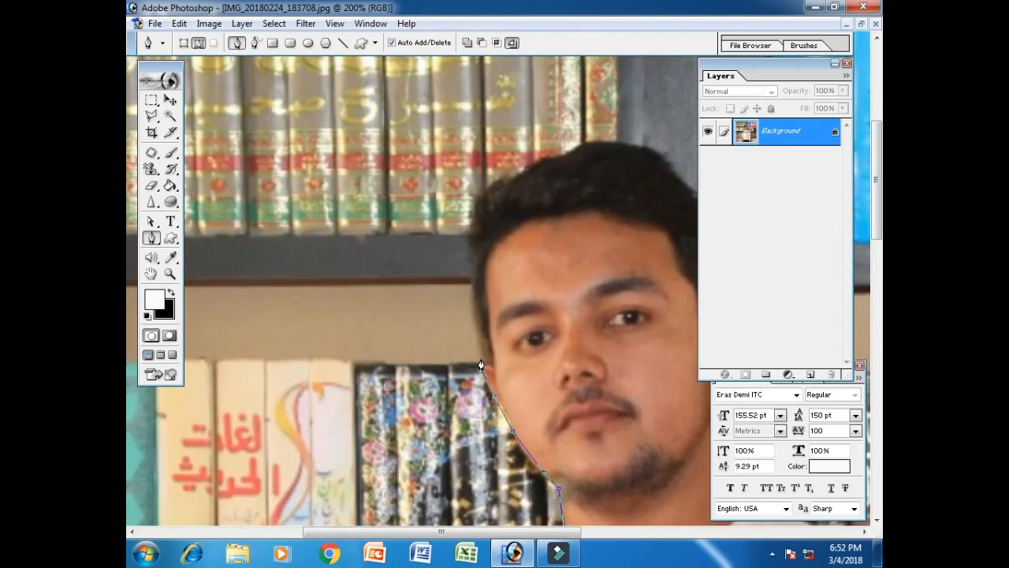
# Step: Trace the pen path loosely around the hair from beside the ear up and across the top of the head
pyautogui.click(462, 305)
pyautogui.click(451, 221)
pyautogui.moveTo(476, 198); pyautogui.dragTo(378, 328)
pyautogui.click(383, 287)
pyautogui.click(451, 259)
pyautogui.click(509, 252)
pyautogui.click(548, 252)
# Step: Bring the pen path down the other side of the hair to the top of the ear on the photo's right
pyautogui.click(583, 269)
pyautogui.click(617, 293)
pyautogui.click(627, 318)
pyautogui.click(642, 390)
pyautogui.moveTo(640, 430); pyautogui.dragTo(611, 292)
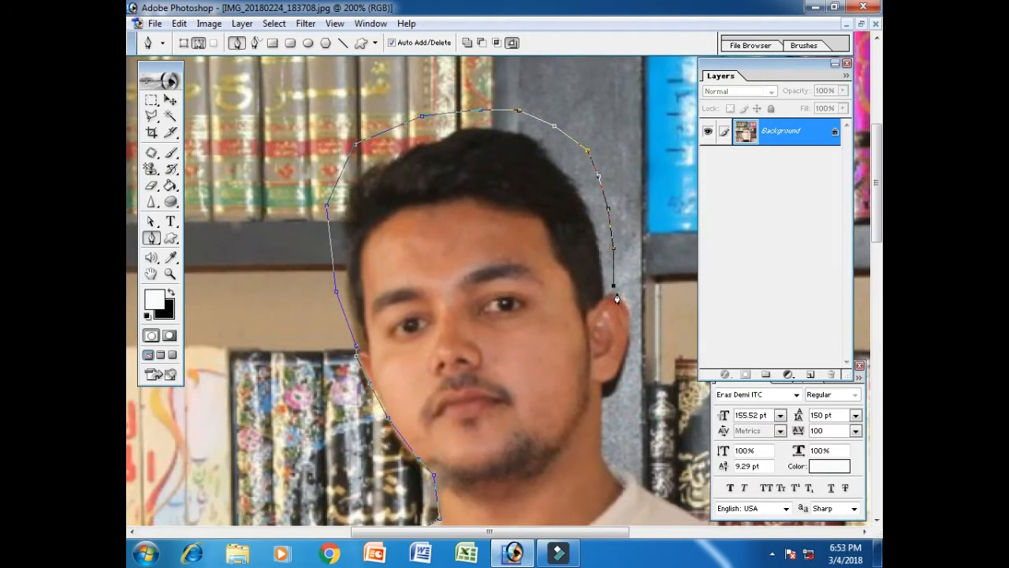
# Step: Trace the pen path around the outer edge of that ear to the hairline beneath it
pyautogui.click(628, 309)
pyautogui.click(627, 343)
pyautogui.click(622, 373)
pyautogui.click(599, 398)
pyautogui.moveTo(604, 416); pyautogui.dragTo(572, 272)
# Step: Continue the pen path down the neck on the photo's right and onto the shirt collar
pyautogui.click(569, 276)
pyautogui.click(578, 291)
pyautogui.click(597, 296)
pyautogui.click(605, 305)
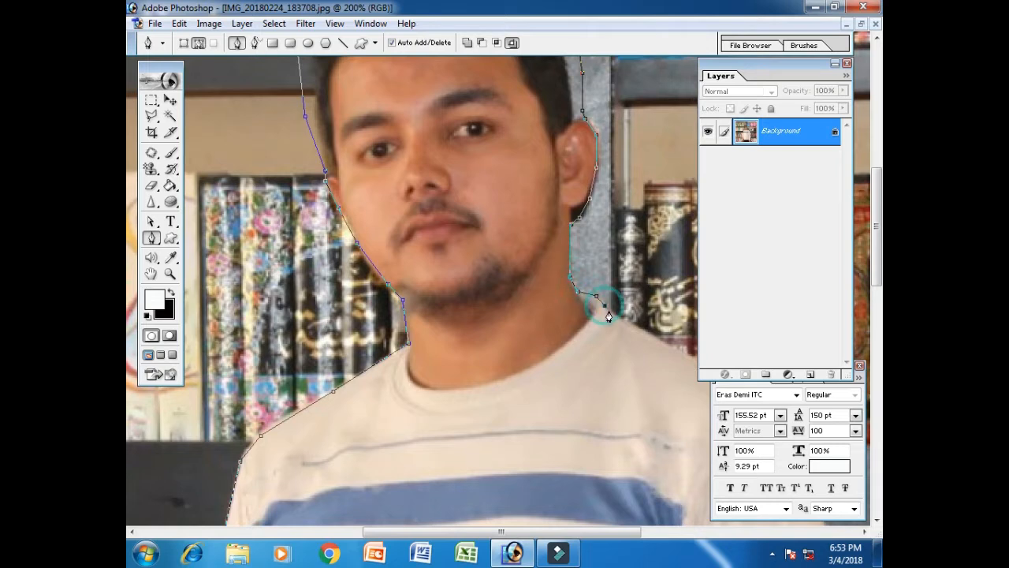
pyautogui.moveTo(622, 317); pyautogui.dragTo(395, 221)
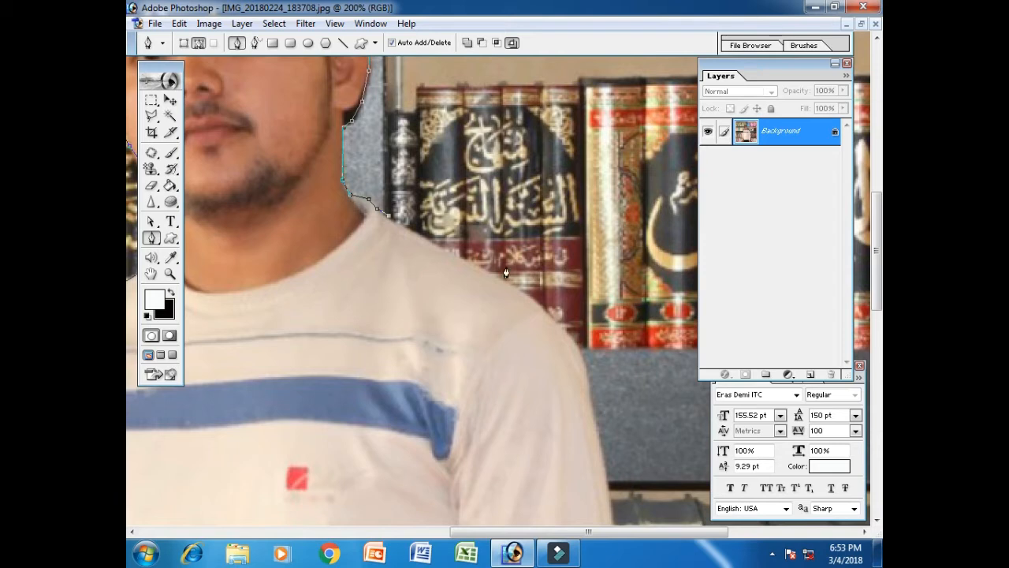
# Step: Trace the pen path over the shoulder on the photo's right and down the upper sleeve
pyautogui.click(521, 291)
pyautogui.click(576, 347)
pyautogui.moveTo(581, 403); pyautogui.dragTo(549, 175)
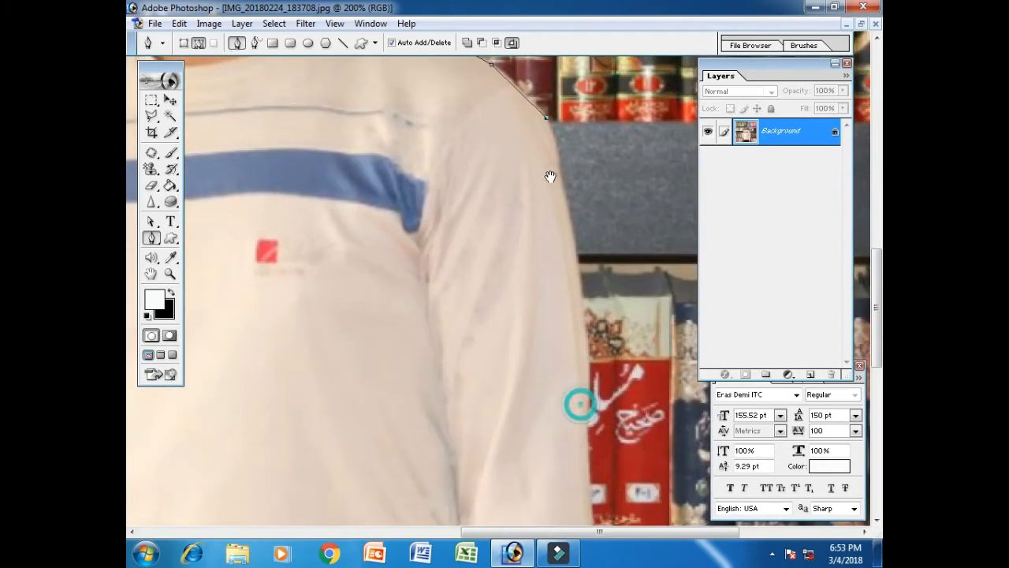
pyautogui.click(576, 253)
pyautogui.click(588, 381)
# Step: Continue the pen path down the lower sleeve to the corner of the cuff on the photo's right
pyautogui.scroll(-3, 582, 371)
pyautogui.click(595, 285)
pyautogui.scroll(-2, 604, 354)
pyautogui.click(601, 263)
pyautogui.click(604, 383)
pyautogui.moveTo(590, 409); pyautogui.dragTo(599, 242)
pyautogui.click(599, 335)
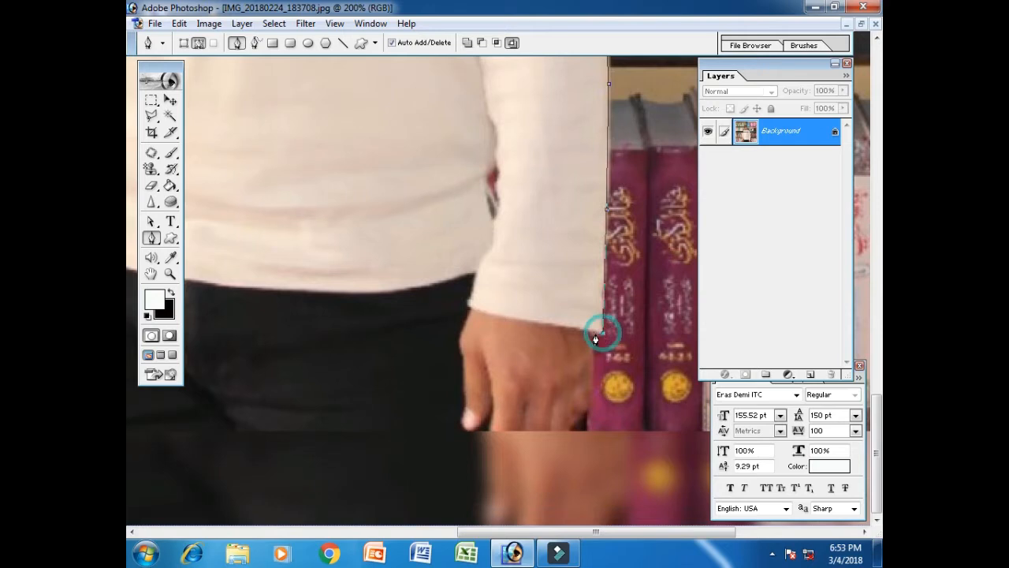
# Step: Trace the pen path down the outside of the hand and along the photo's lower edge beneath the fingers
pyautogui.click(591, 403)
pyautogui.click(573, 431)
pyautogui.click(477, 432)
pyautogui.moveTo(483, 444); pyautogui.dragTo(475, 444)
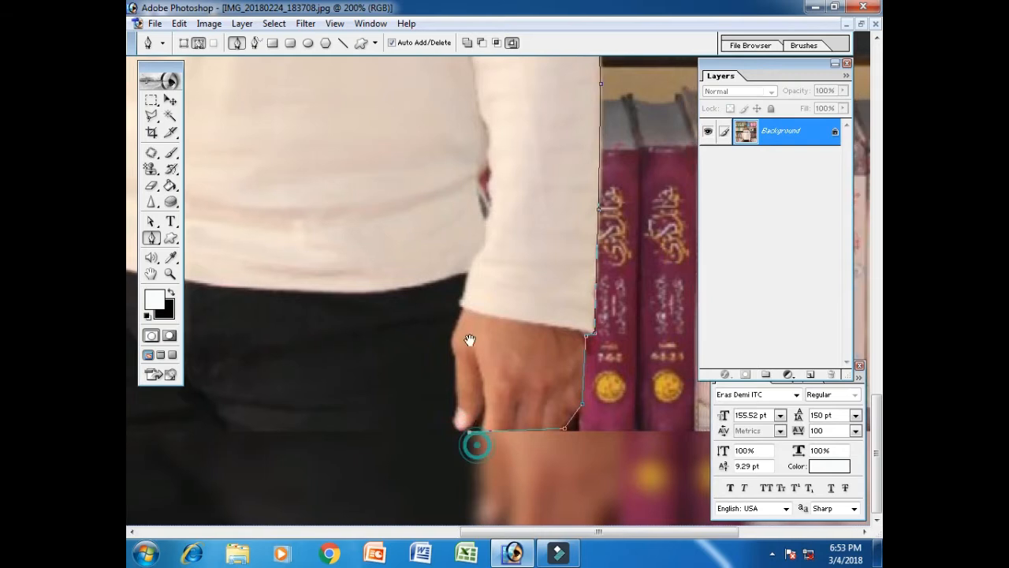
# Step: Run the pen path along the photo's lower edge back to the first hand and close it at the starting point
pyautogui.moveTo(404, 441); pyautogui.dragTo(579, 426)
pyautogui.moveTo(439, 424); pyautogui.dragTo(565, 427)
pyautogui.click(330, 432)
pyautogui.moveTo(331, 433); pyautogui.dragTo(475, 430)
pyautogui.click(363, 432)
pyautogui.moveTo(389, 368); pyautogui.dragTo(488, 359)
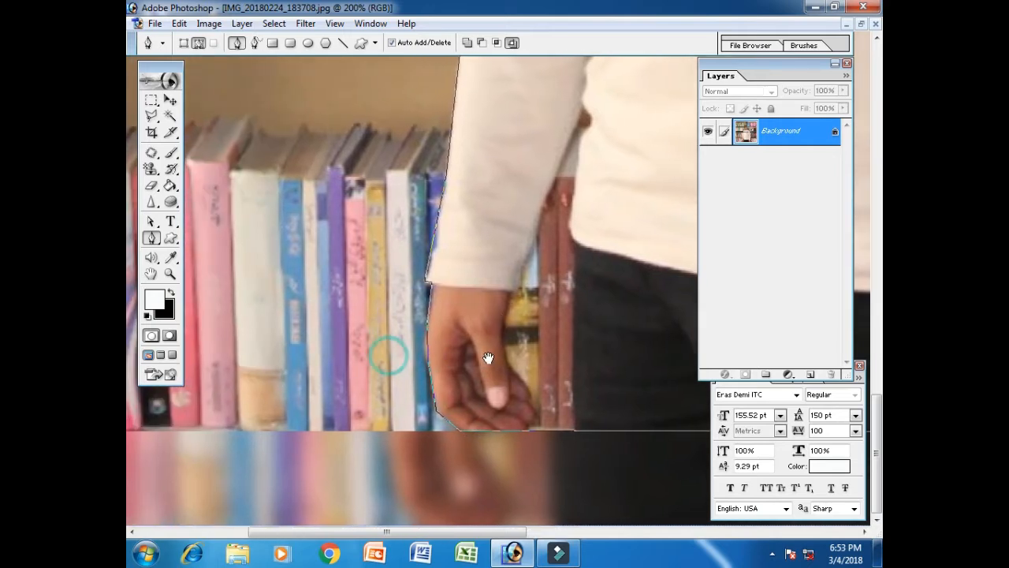
# Step: Use the Add Anchor Point tool to insert extra points along the hand and outer sleeve on the photo's left
pyautogui.click(151, 237)
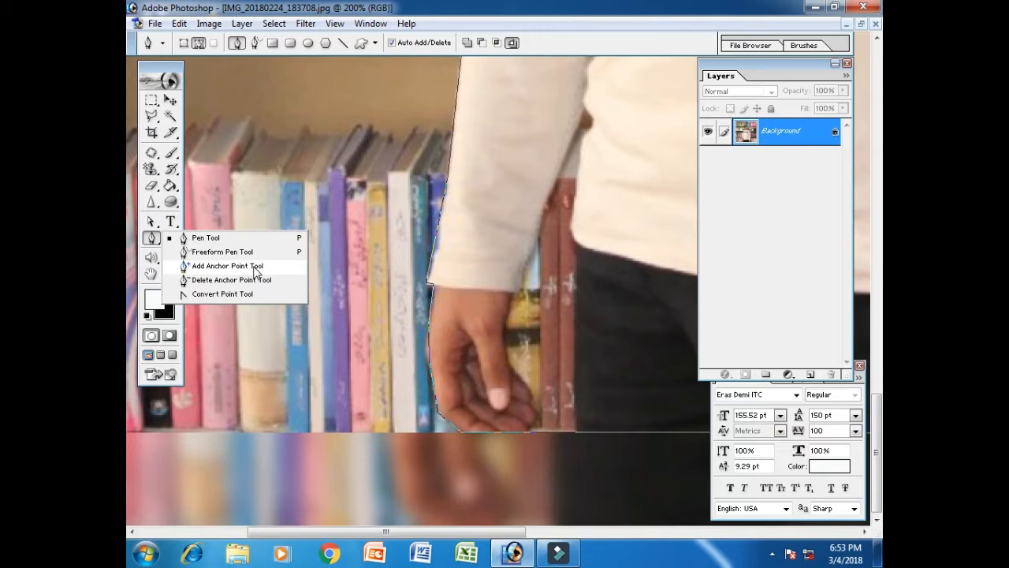
pyautogui.click(228, 265)
pyautogui.click(431, 369)
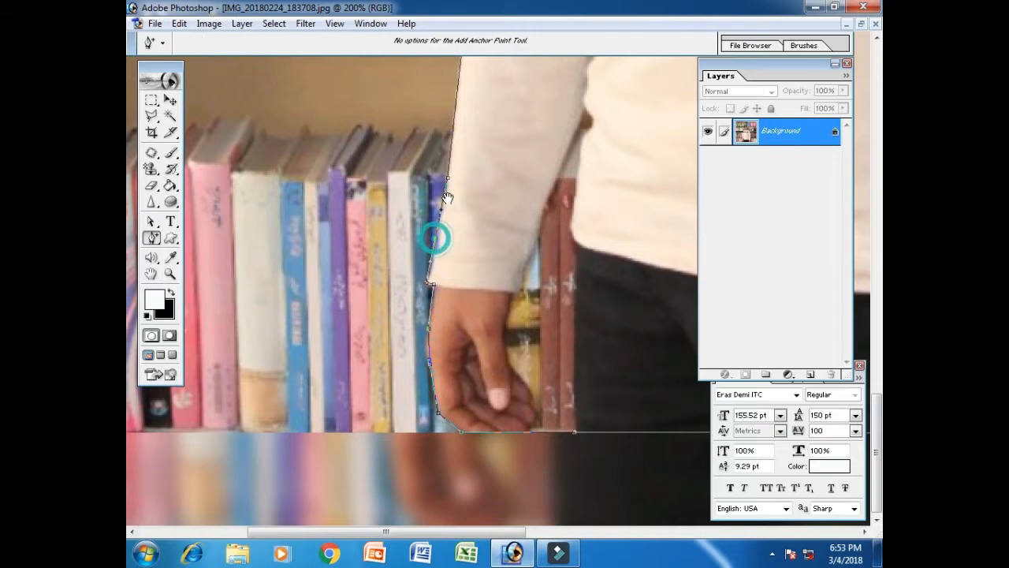
pyautogui.scroll(5, 436, 237)
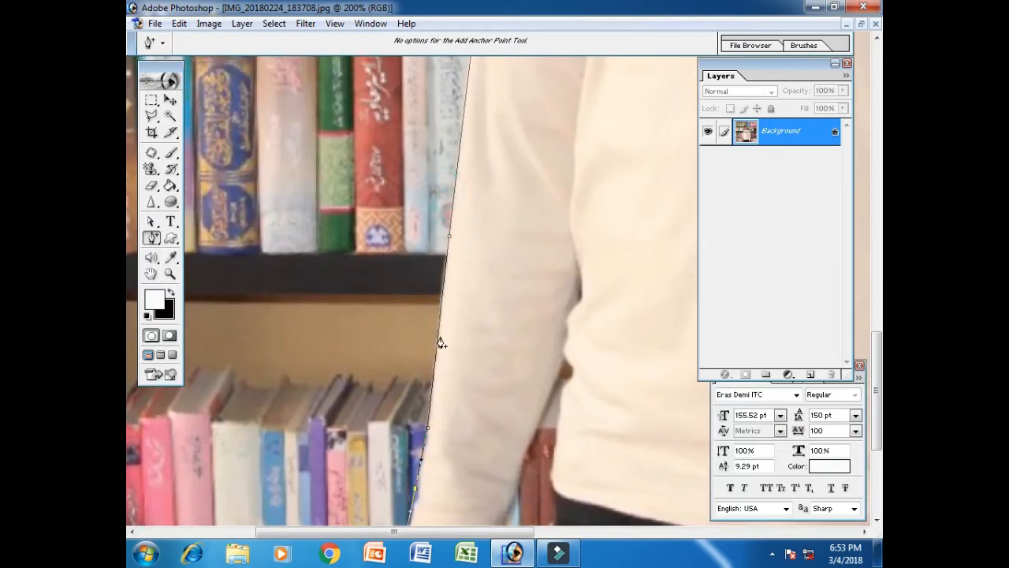
pyautogui.scroll(5, 462, 239)
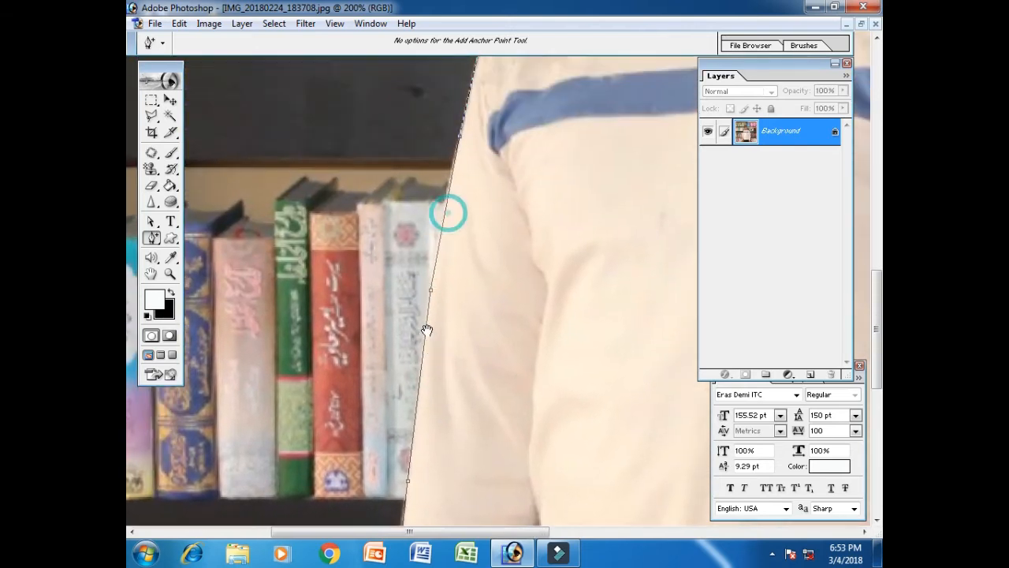
pyautogui.click(444, 207)
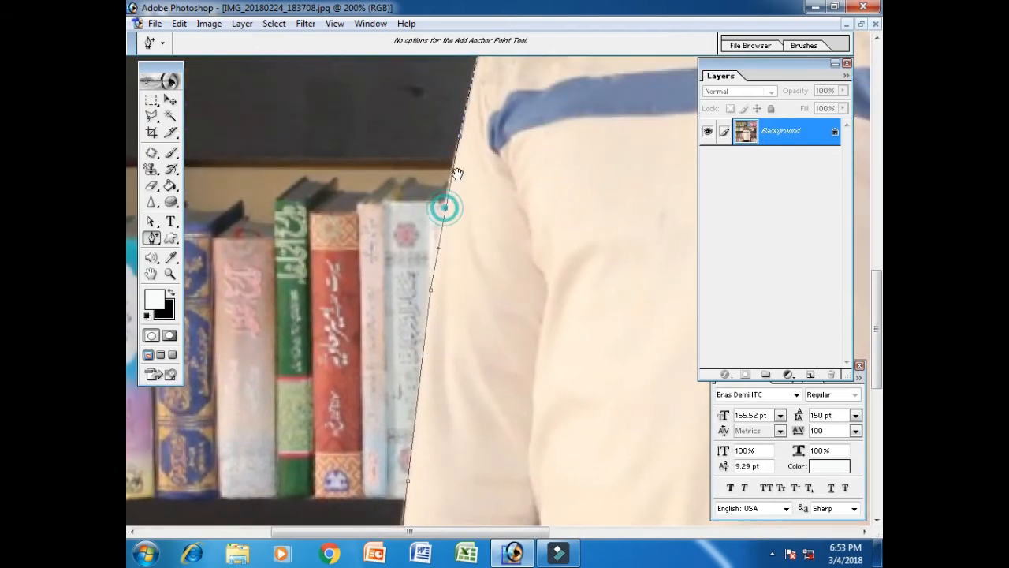
# Step: Add anchor points to the path along the shoulder, neck and jaw on the photo's left
pyautogui.scroll(5, 417, 276)
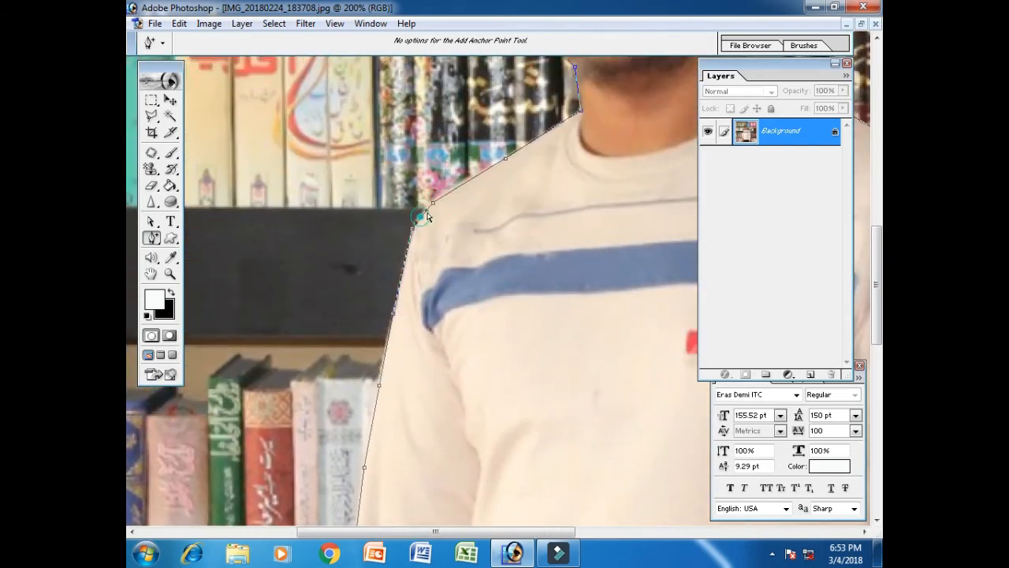
pyautogui.moveTo(502, 187); pyautogui.dragTo(402, 311)
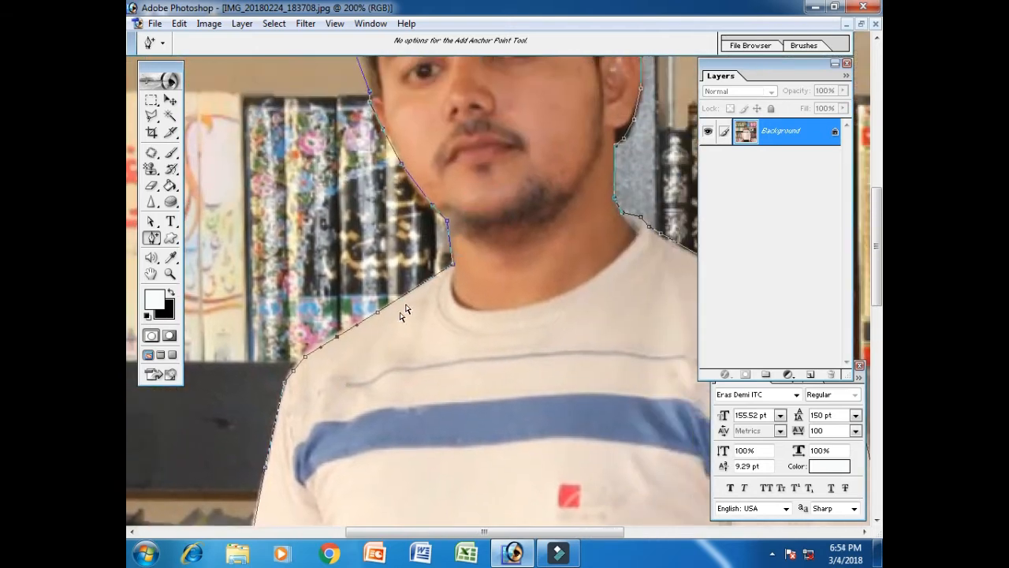
pyautogui.click(416, 285)
pyautogui.scroll(5, 406, 402)
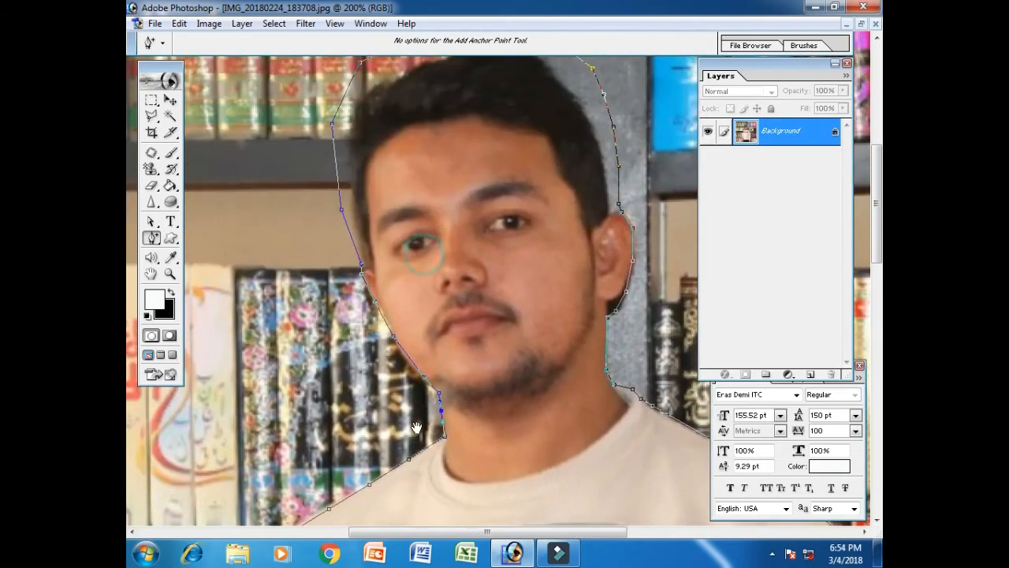
pyautogui.click(409, 360)
pyautogui.scroll(4, 382, 321)
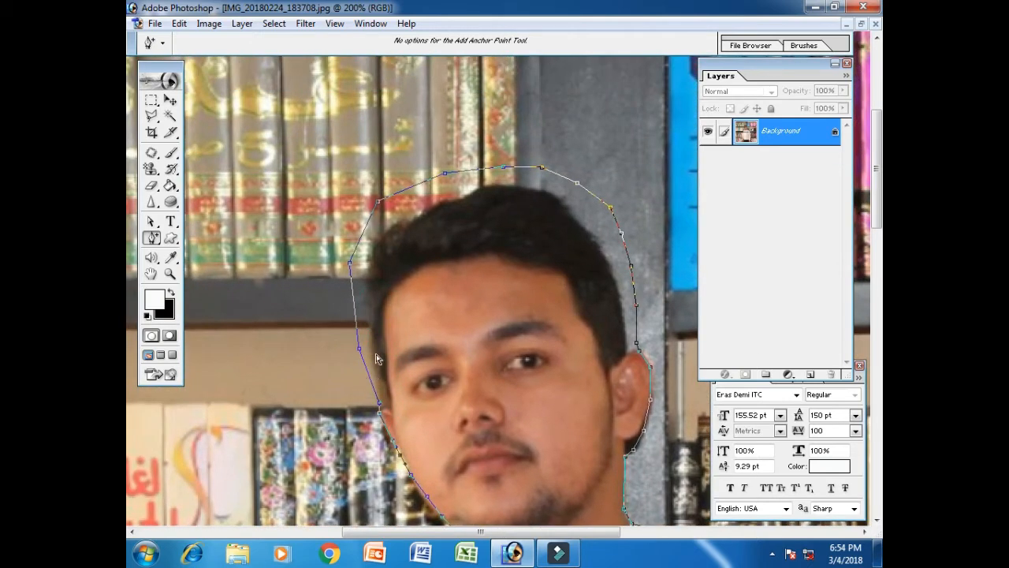
# Step: Add anchor points to the path around the ear and down to the shoulder on the photo's right
pyautogui.moveTo(369, 322); pyautogui.dragTo(293, 370)
pyautogui.moveTo(414, 413); pyautogui.dragTo(361, 260)
pyautogui.moveTo(413, 342); pyautogui.dragTo(363, 260)
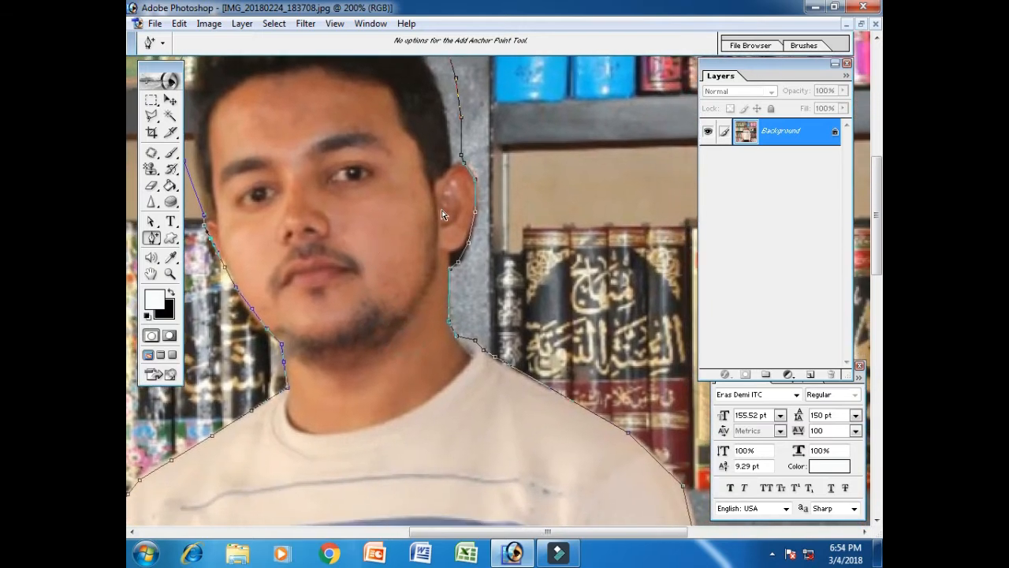
pyautogui.click(467, 173)
pyautogui.moveTo(509, 364); pyautogui.dragTo(402, 246)
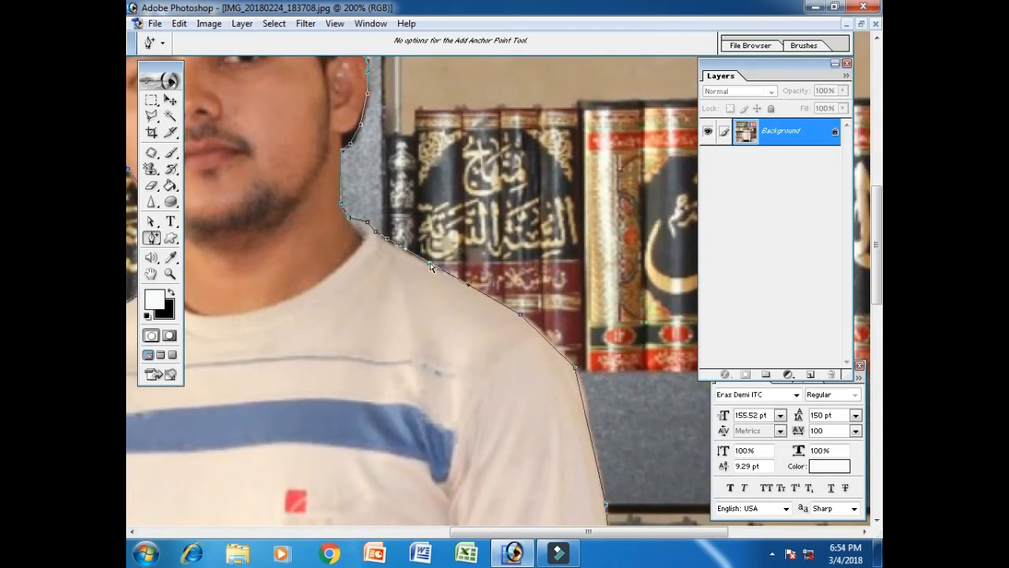
# Step: Add anchor points to the path over the shoulder and down the upper sleeve on the photo's right
pyautogui.moveTo(485, 339); pyautogui.dragTo(369, 234)
pyautogui.click(432, 237)
pyautogui.moveTo(448, 394); pyautogui.dragTo(436, 205)
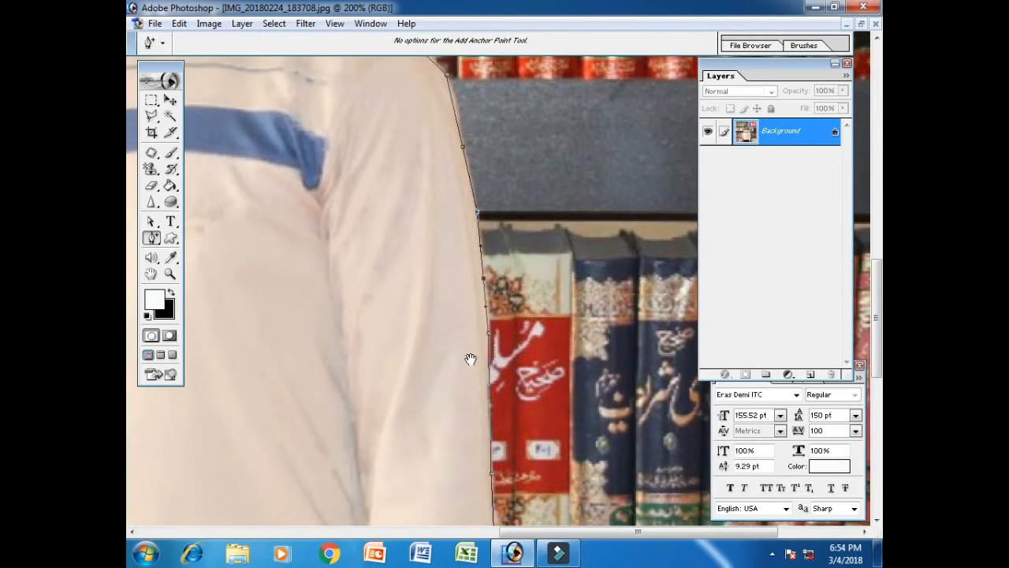
pyautogui.moveTo(473, 356); pyautogui.dragTo(483, 211)
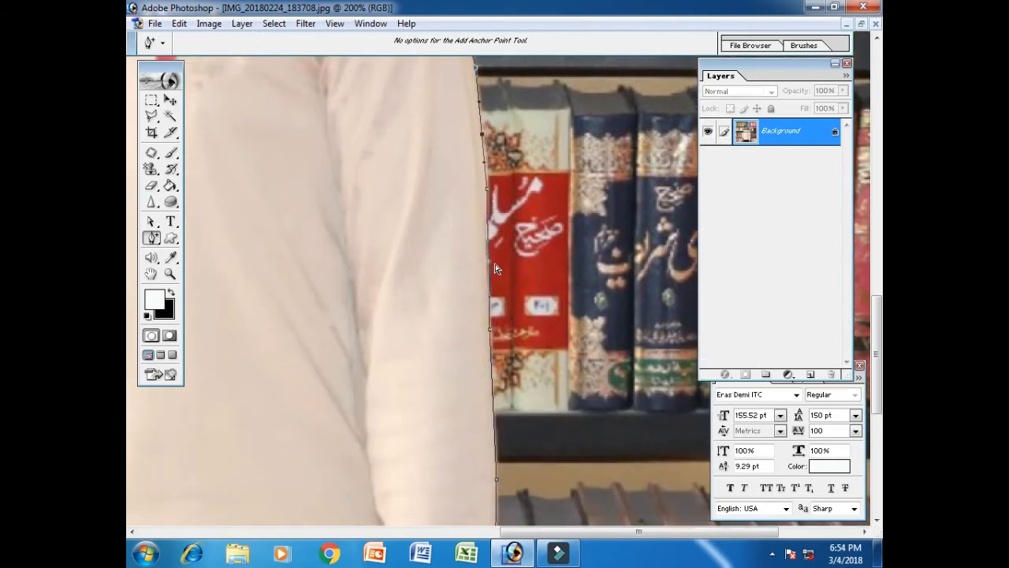
# Step: Add anchor points to the path along the lower sleeve on the photo's right, down to the hand
pyautogui.scroll(-4, 495, 331)
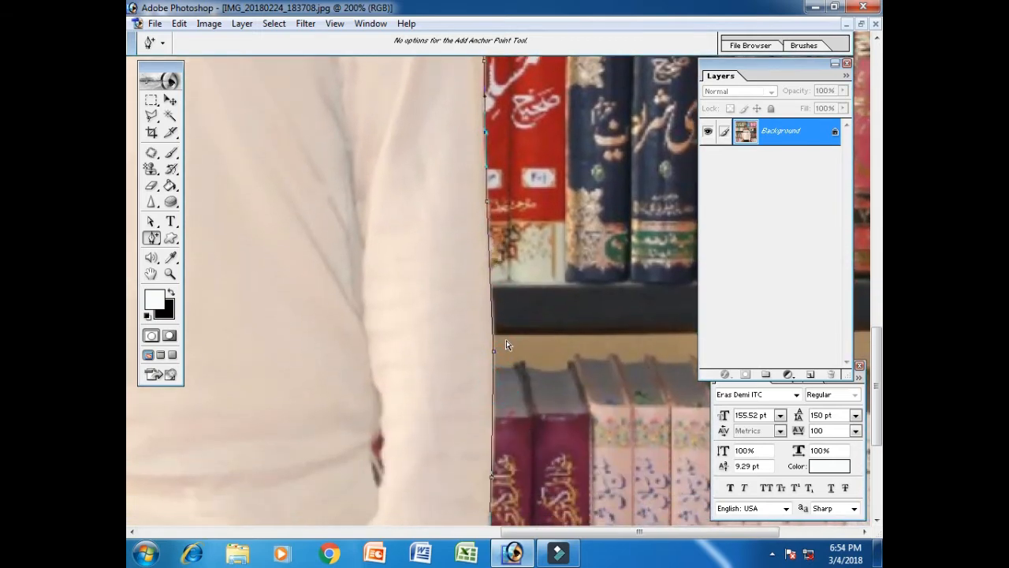
pyautogui.scroll(-5, 514, 325)
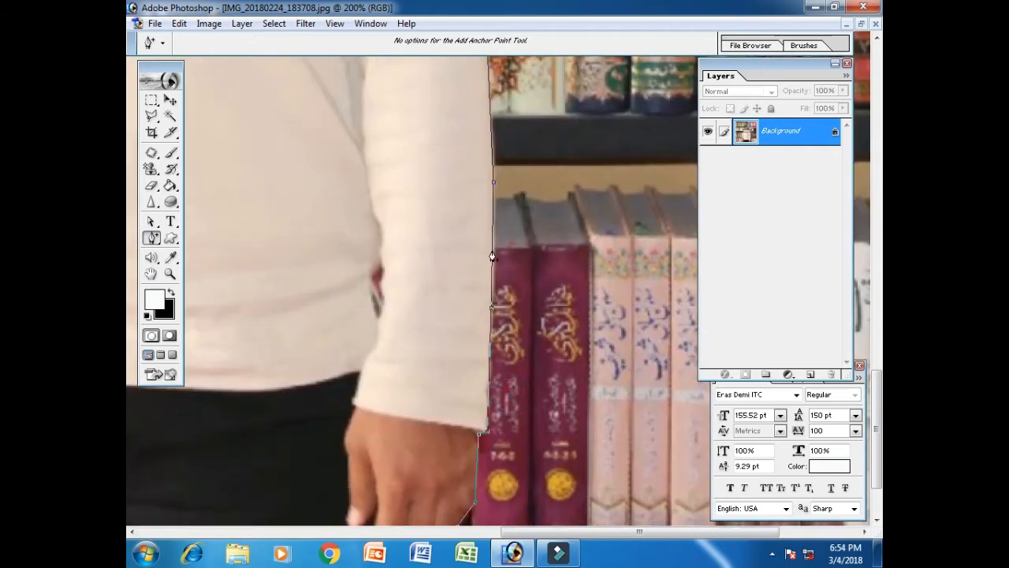
pyautogui.scroll(-3, 493, 260)
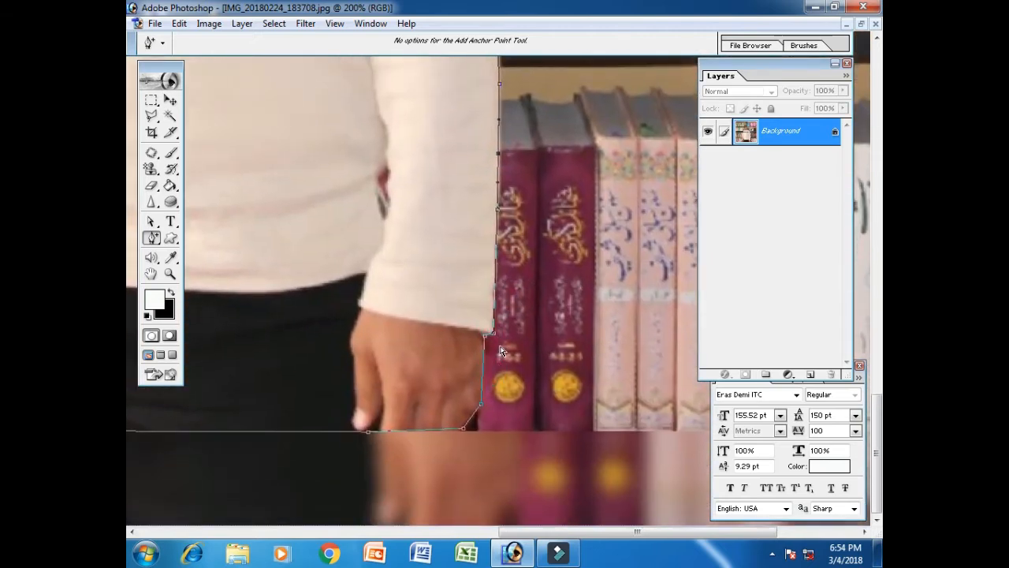
pyautogui.moveTo(407, 295); pyautogui.dragTo(413, 308)
pyautogui.moveTo(193, 307); pyautogui.dragTo(418, 323)
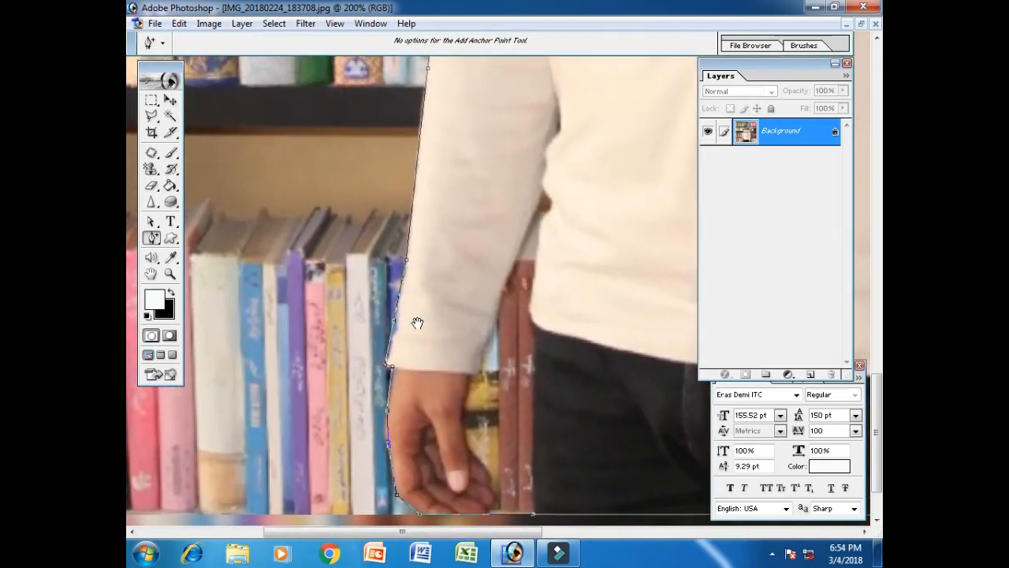
# Step: Use the Direct Selection tool to adjust the path's anchor points at the cuff and hand on the photo's left
pyautogui.click(152, 223)
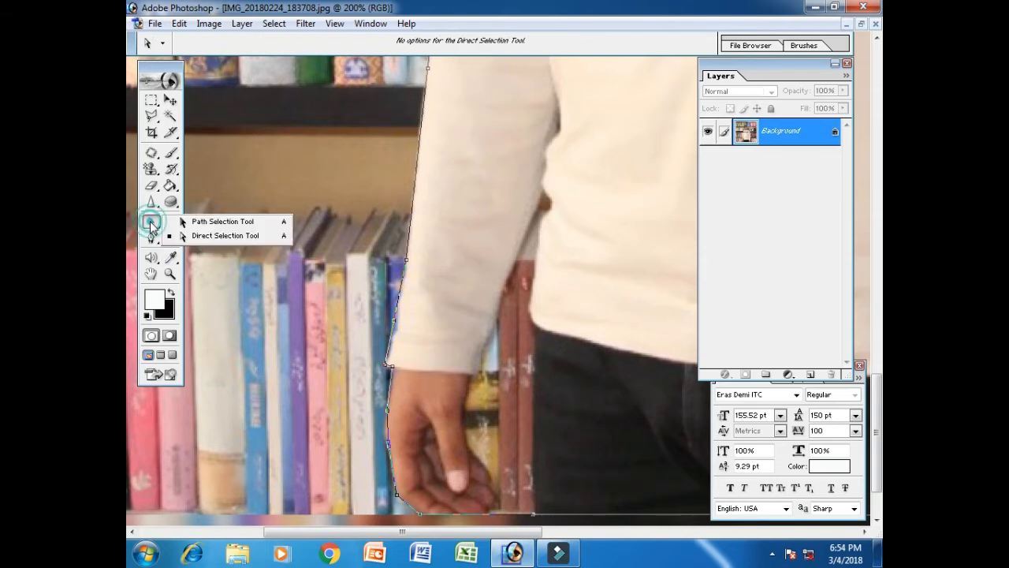
pyautogui.click(228, 235)
pyautogui.moveTo(422, 316); pyautogui.dragTo(445, 253)
pyautogui.hotkey('ctrl', '+')
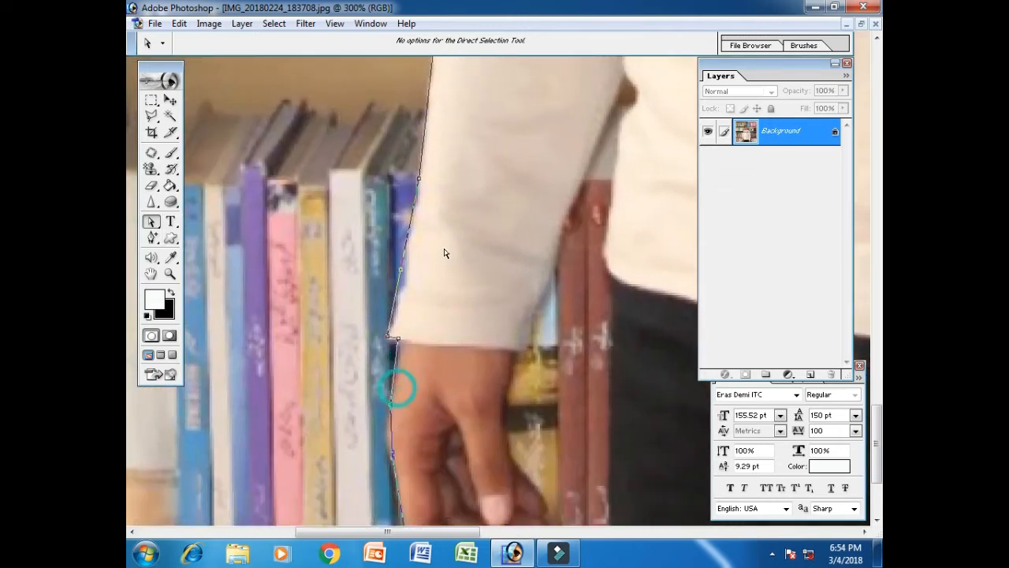
pyautogui.click(402, 270)
pyautogui.scroll(-3, 388, 406)
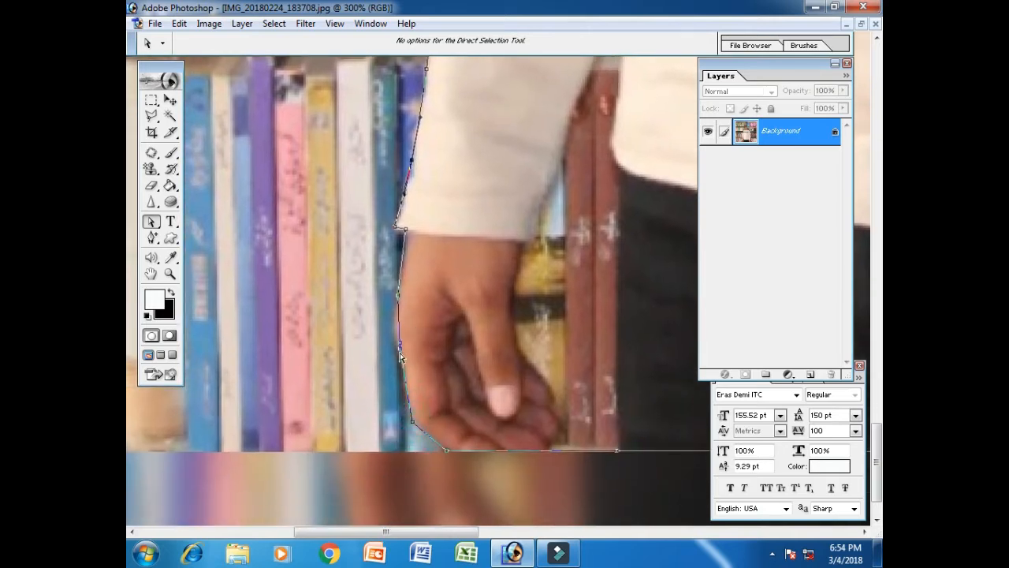
pyautogui.click(401, 345)
# Step: Adjust the path's anchor points along the outer sleeve on the photo's left, up to the shoulder, to fit the fabric edge
pyautogui.moveTo(453, 255); pyautogui.dragTo(448, 418)
pyautogui.moveTo(449, 283); pyautogui.dragTo(451, 406)
pyautogui.moveTo(455, 308); pyautogui.dragTo(451, 337)
pyautogui.moveTo(454, 281); pyautogui.dragTo(421, 481)
pyautogui.moveTo(441, 307); pyautogui.dragTo(418, 473)
pyautogui.moveTo(449, 272); pyautogui.dragTo(432, 359)
pyautogui.click(400, 297)
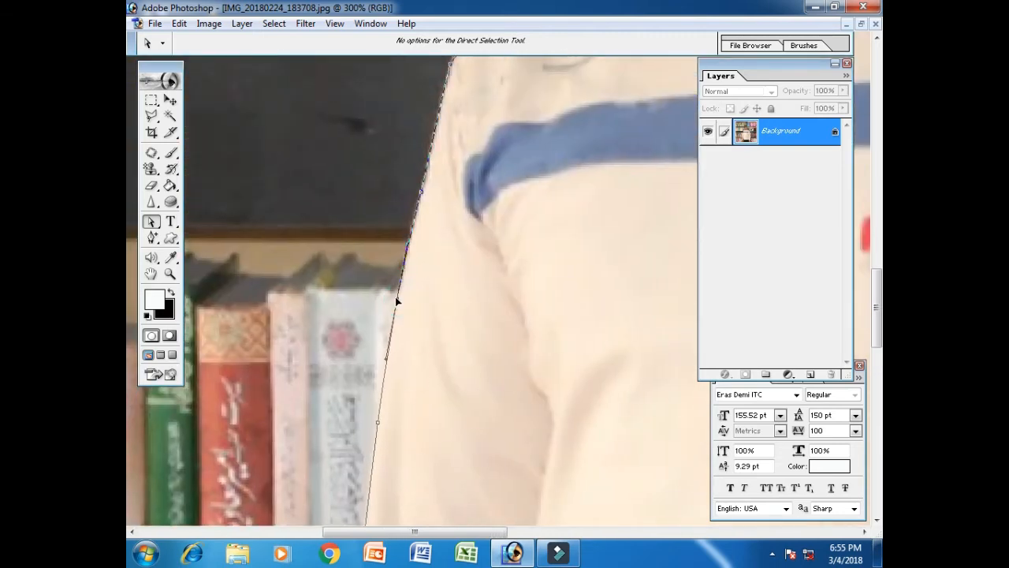
pyautogui.moveTo(438, 235); pyautogui.dragTo(439, 289)
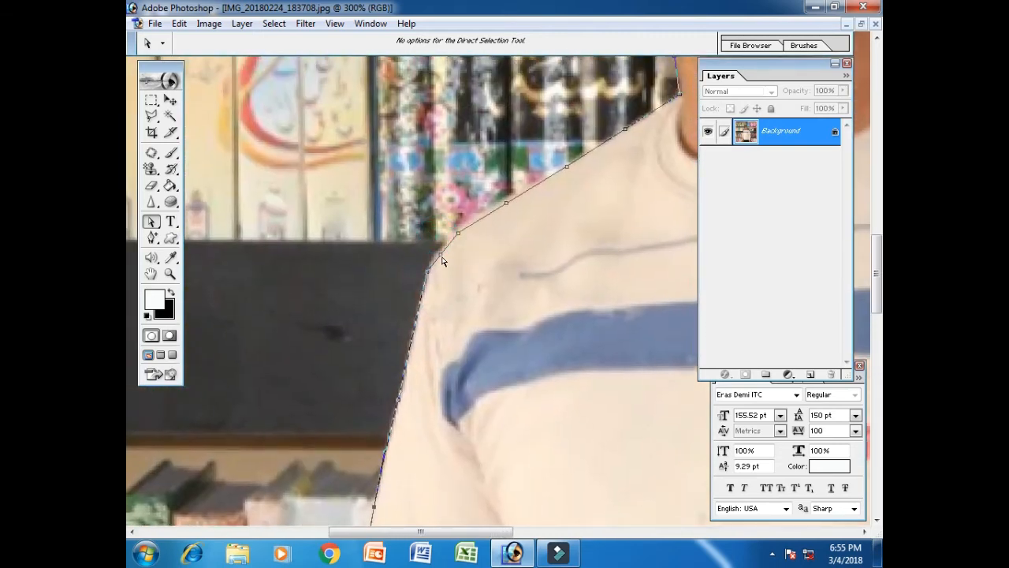
# Step: Adjust the path's anchor points at the shoulder corner and along the shoulder slope on the photo's left
pyautogui.click(440, 255)
pyautogui.moveTo(486, 252); pyautogui.dragTo(385, 420)
pyautogui.moveTo(410, 366); pyautogui.dragTo(406, 361)
pyautogui.moveTo(538, 310); pyautogui.dragTo(469, 402)
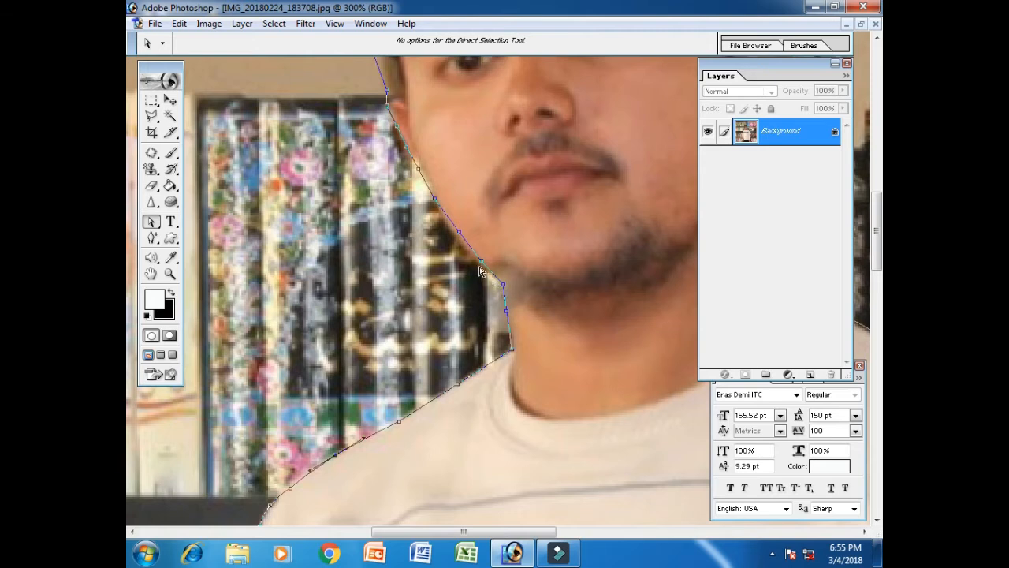
# Step: Adjust the path's anchor points along the jawline and cheek up to the ear on the photo's left
pyautogui.moveTo(459, 232); pyautogui.dragTo(452, 235)
pyautogui.moveTo(439, 291); pyautogui.dragTo(447, 465)
pyautogui.moveTo(425, 377); pyautogui.dragTo(449, 472)
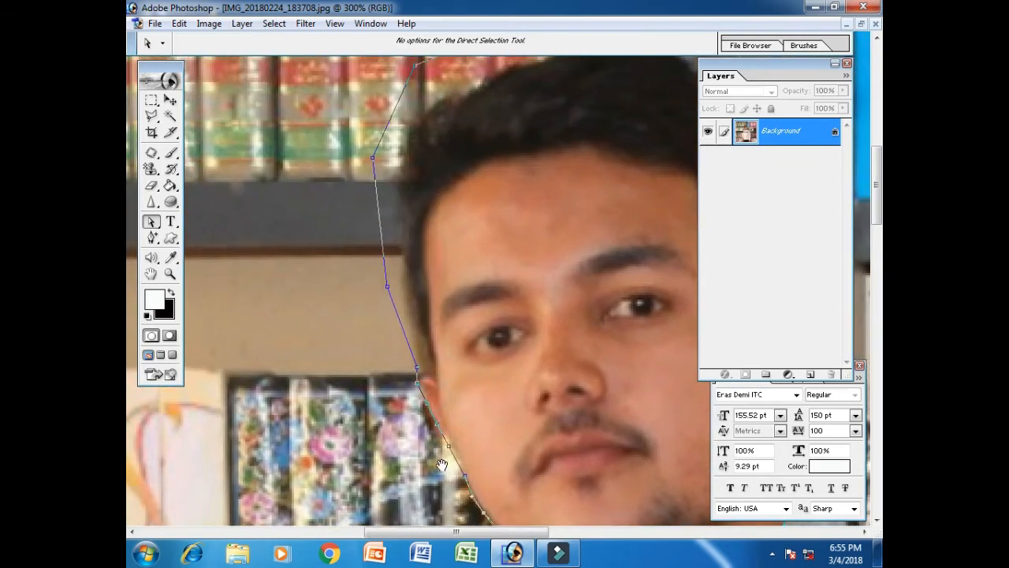
pyautogui.click(450, 448)
pyautogui.moveTo(398, 393); pyautogui.dragTo(411, 448)
pyautogui.moveTo(401, 358); pyautogui.dragTo(360, 420)
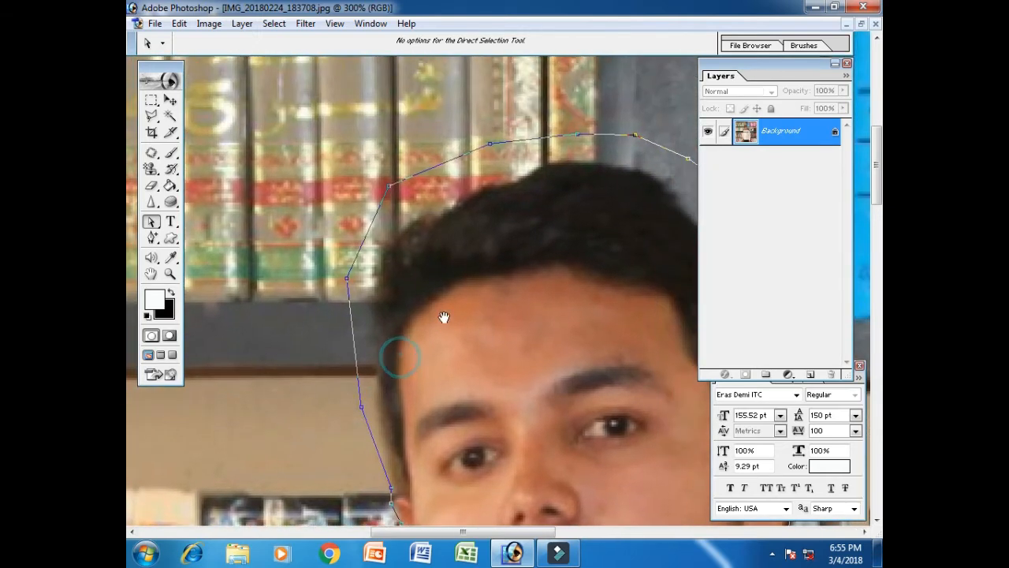
# Step: Fit the path's anchor points around the ear and tight under the earlobe on the photo's right
pyautogui.moveTo(443, 318); pyautogui.dragTo(338, 323)
pyautogui.moveTo(489, 415); pyautogui.dragTo(333, 247)
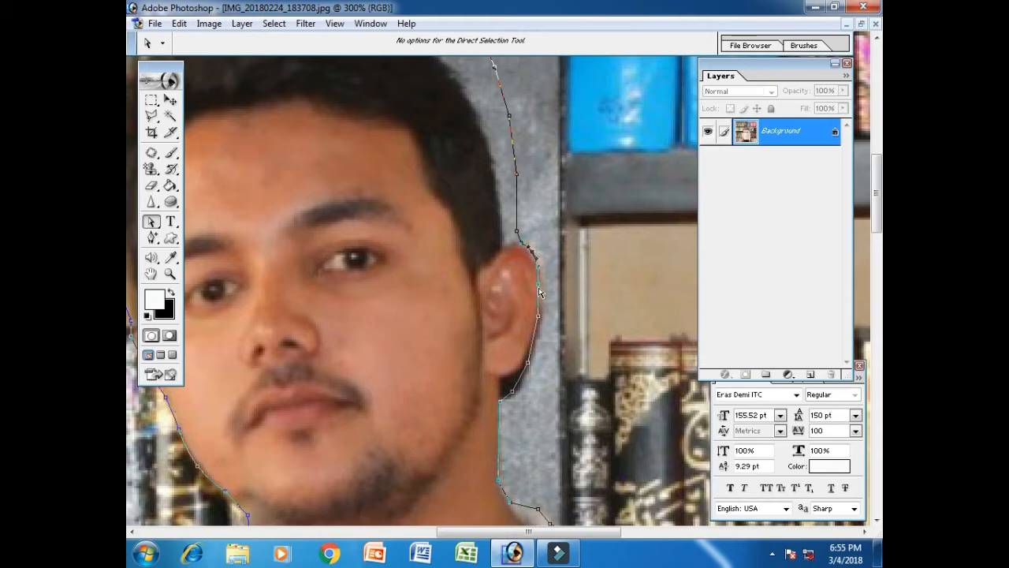
pyautogui.click(540, 282)
pyautogui.moveTo(529, 366); pyautogui.dragTo(501, 379)
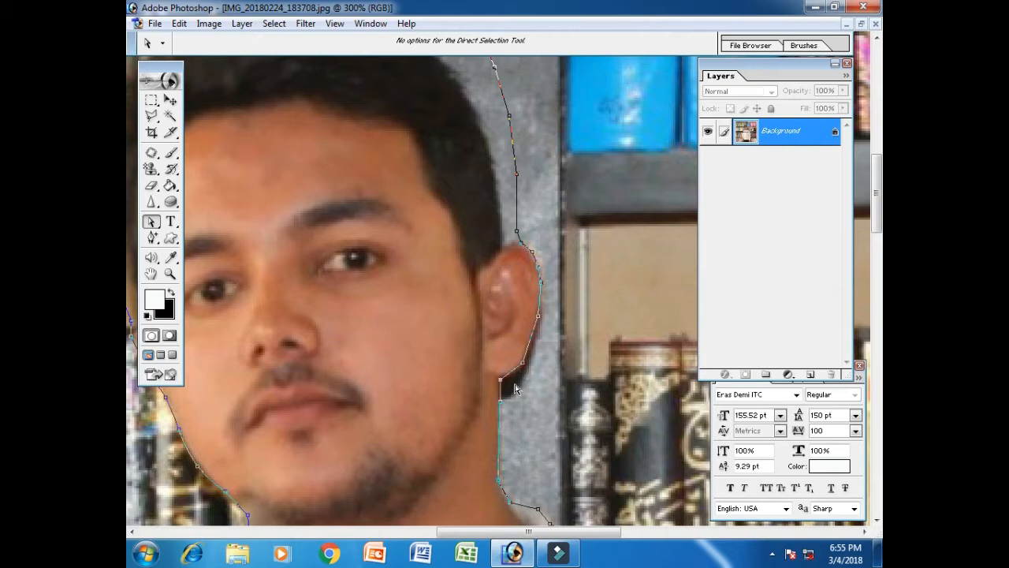
pyautogui.scroll(-3, 516, 437)
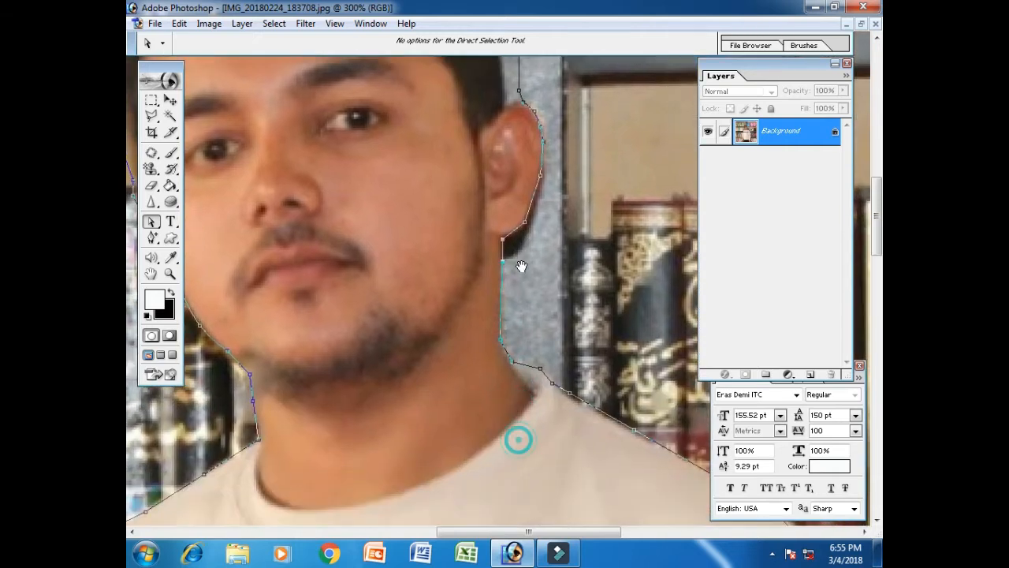
# Step: Adjust the path from the collar over the shoulder on the photo's right so it follows the shirt edge
pyautogui.moveTo(541, 310); pyautogui.dragTo(441, 288)
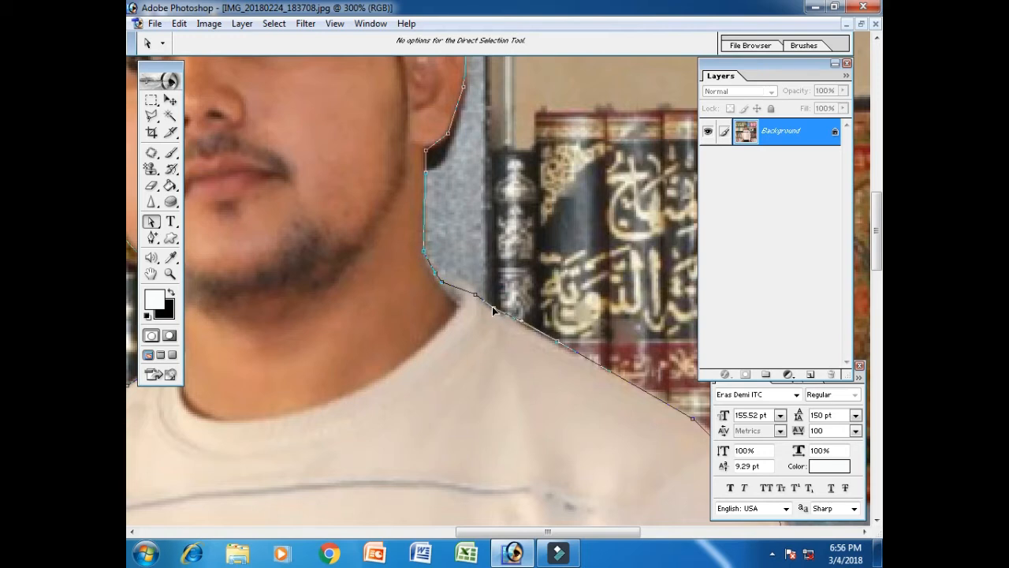
pyautogui.moveTo(504, 332); pyautogui.dragTo(478, 318)
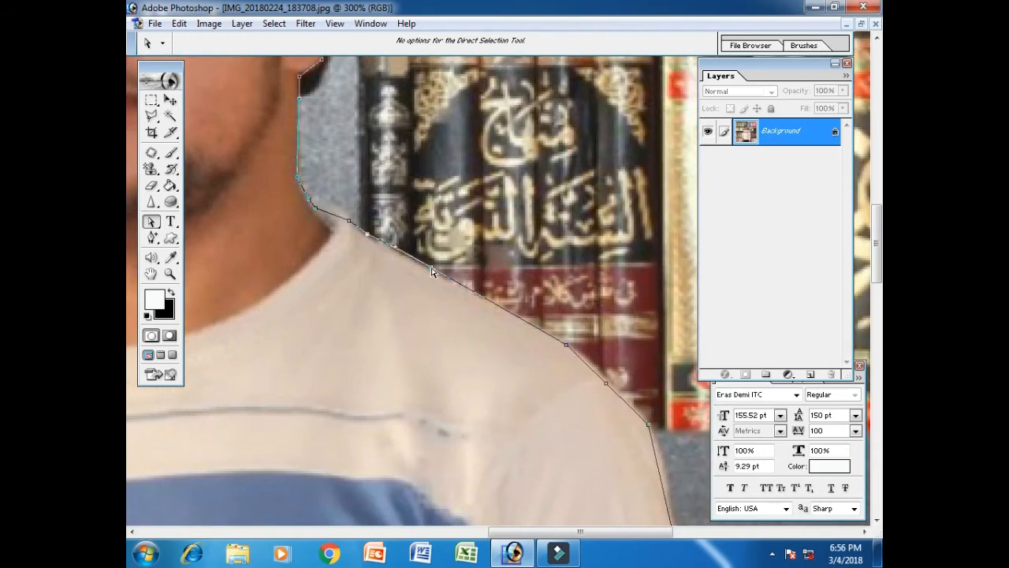
pyautogui.click(430, 270)
pyautogui.moveTo(430, 272); pyautogui.dragTo(432, 273)
pyautogui.moveTo(550, 390); pyautogui.dragTo(388, 228)
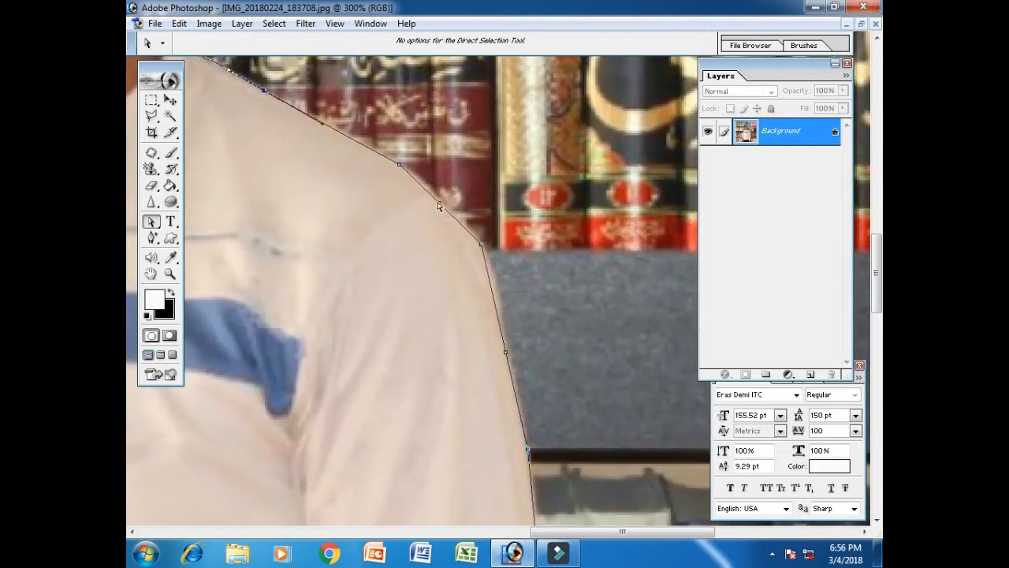
pyautogui.moveTo(440, 204); pyautogui.dragTo(443, 197)
# Step: Refine the path along the upper sleeve on the photo's right, adding an anchor point above the shelf edge to follow the fabric
pyautogui.moveTo(464, 376); pyautogui.dragTo(473, 270)
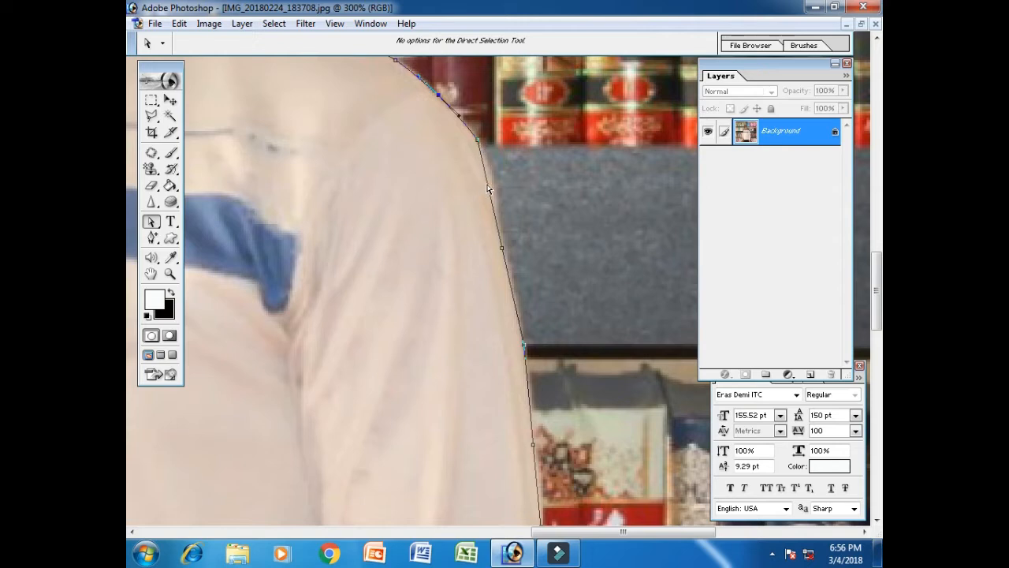
pyautogui.moveTo(493, 195); pyautogui.dragTo(498, 196)
pyautogui.press('space')
pyautogui.moveTo(507, 359); pyautogui.dragTo(505, 287)
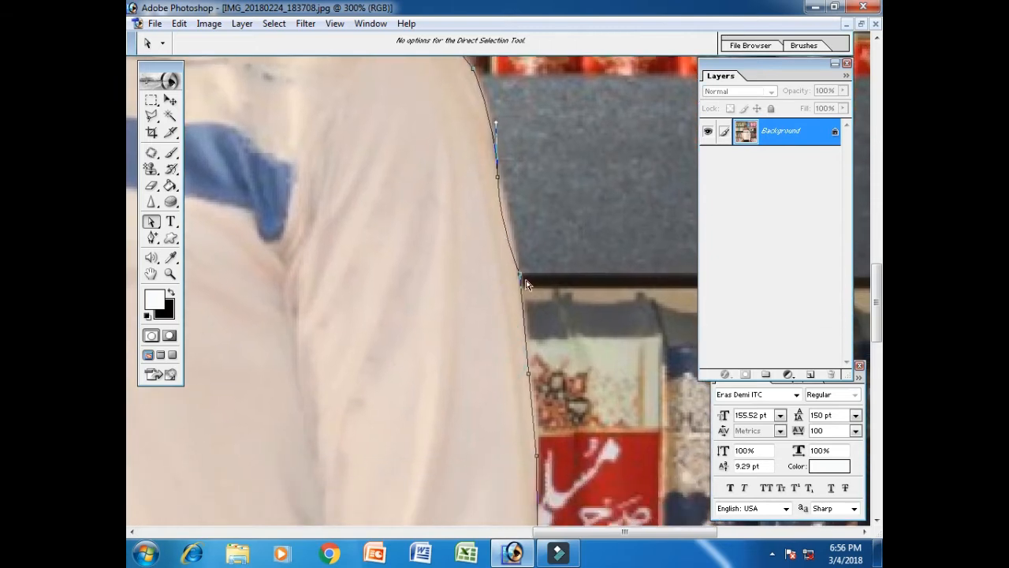
pyautogui.moveTo(152, 237); pyautogui.dragTo(227, 268)
pyautogui.click(503, 223)
pyautogui.moveTo(151, 222); pyautogui.dragTo(215, 235)
pyautogui.moveTo(503, 224); pyautogui.dragTo(511, 223)
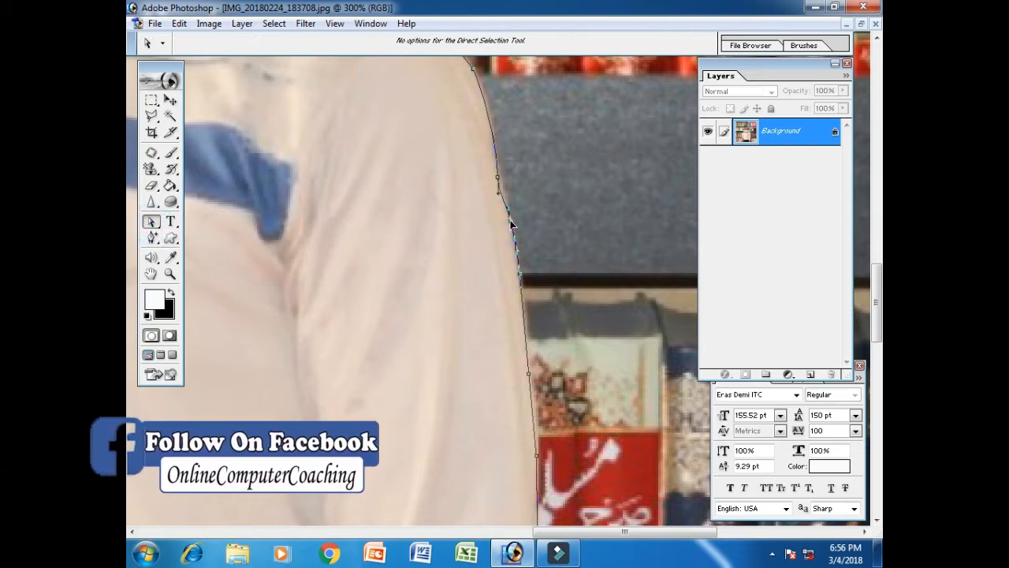
pyautogui.click(497, 175)
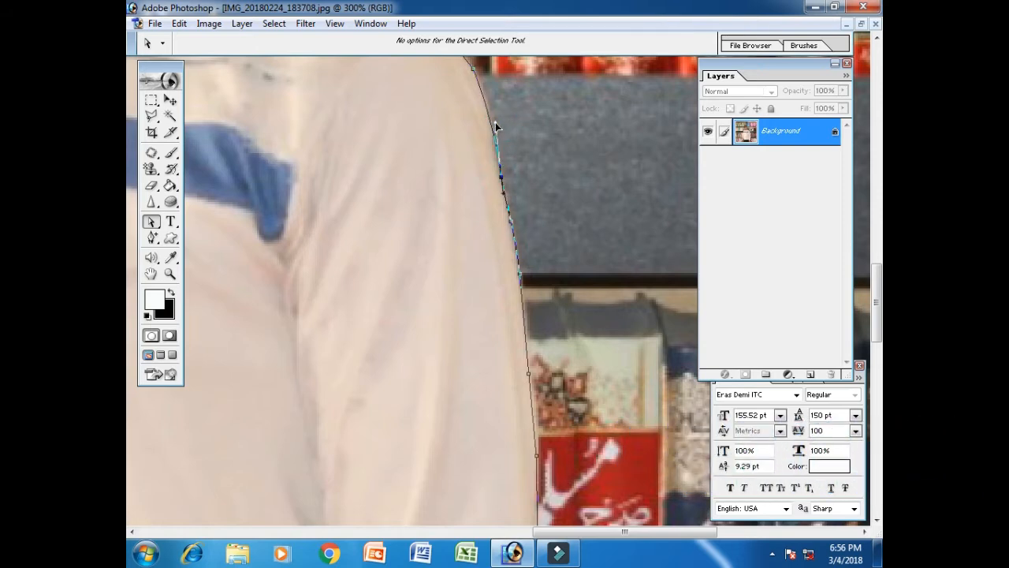
# Step: Adjust the path along the lower sleeve on the photo's right and check it down to the hand
pyautogui.moveTo(521, 352); pyautogui.dragTo(505, 169)
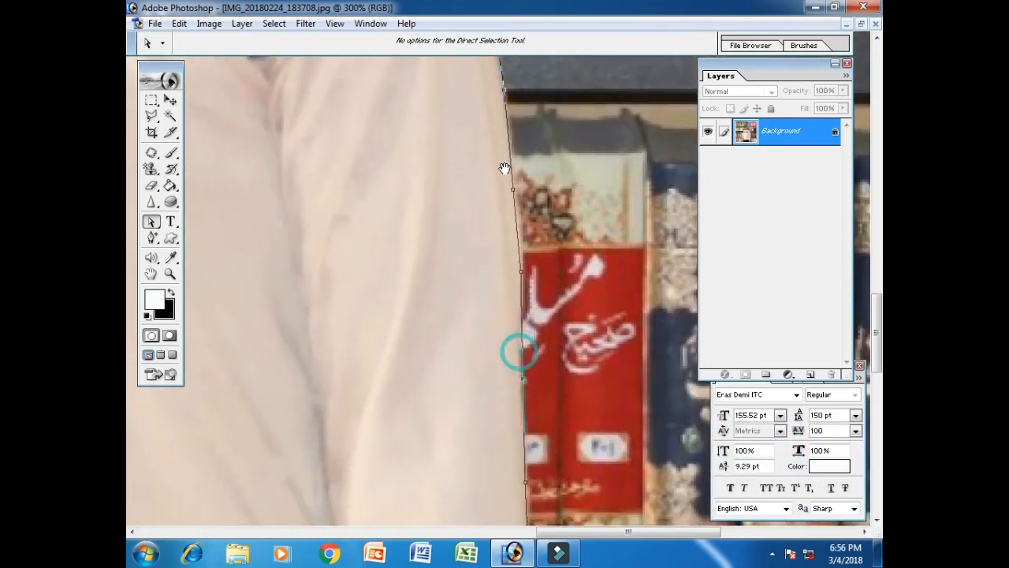
pyautogui.moveTo(505, 336); pyautogui.dragTo(487, 143)
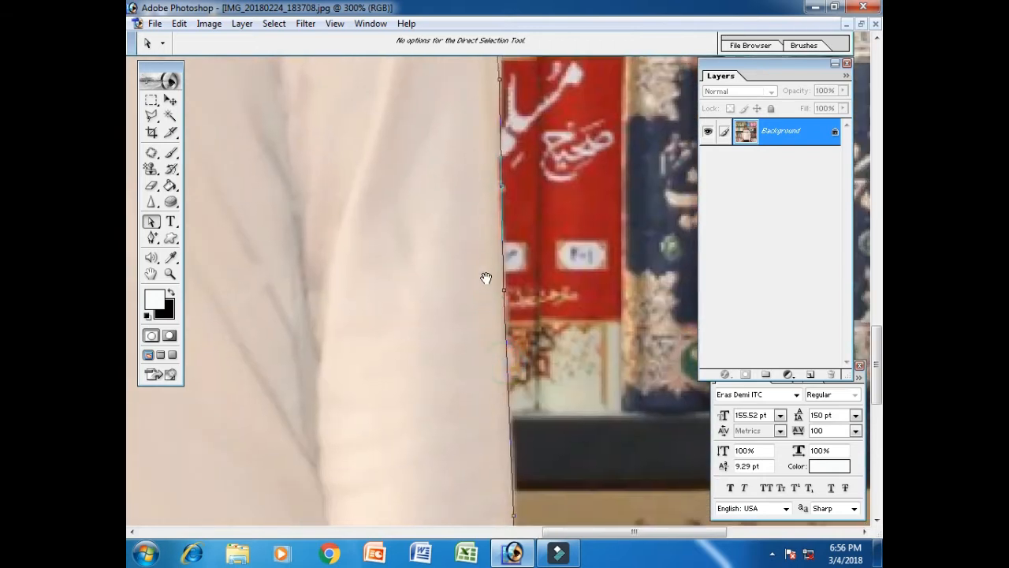
pyautogui.moveTo(502, 190); pyautogui.dragTo(498, 190)
pyautogui.moveTo(503, 340); pyautogui.dragTo(495, 207)
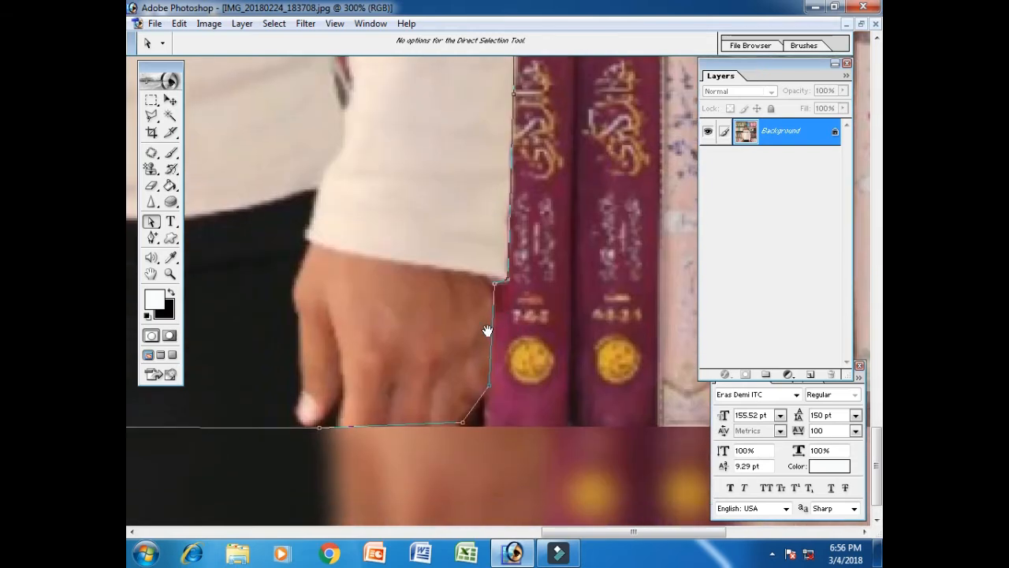
# Step: Convert the finished path around the man into a new anti-aliased selection with a feather radius of 4 pixels
pyautogui.hotkey('ctrl', '-')
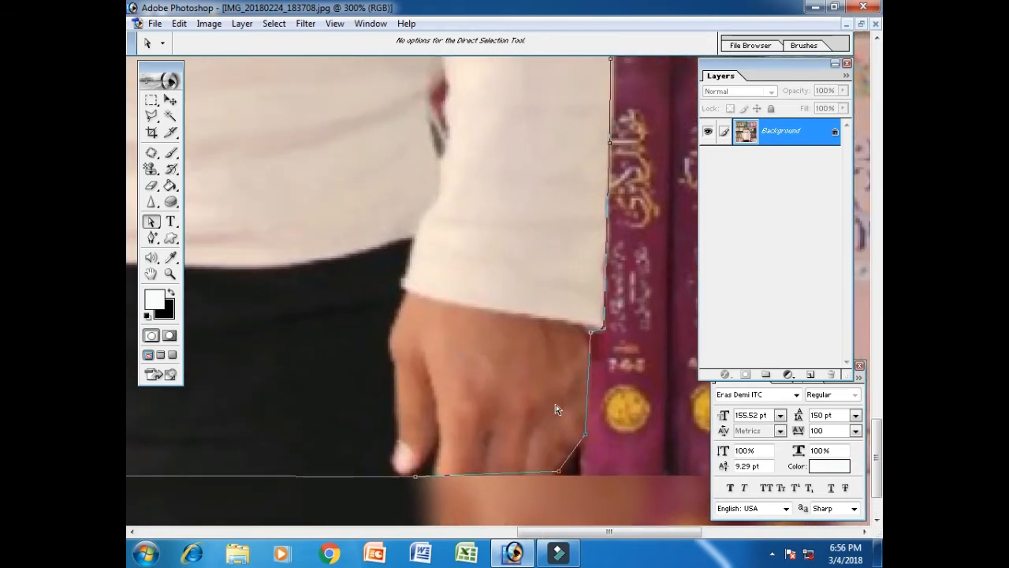
pyautogui.hotkey('ctrl', '-')
pyautogui.hotkey('ctrl', '-')
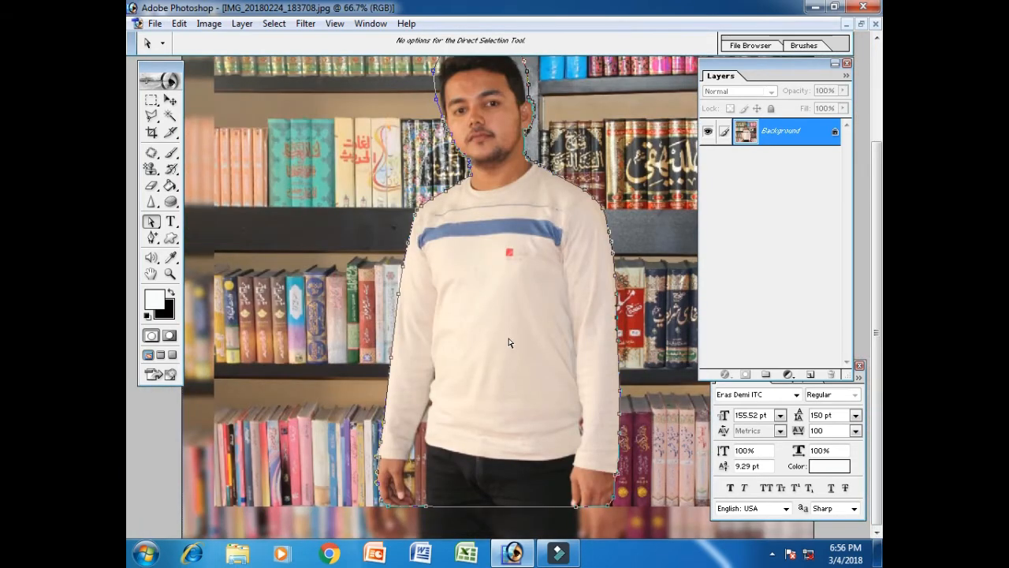
pyautogui.rightClick(498, 238)
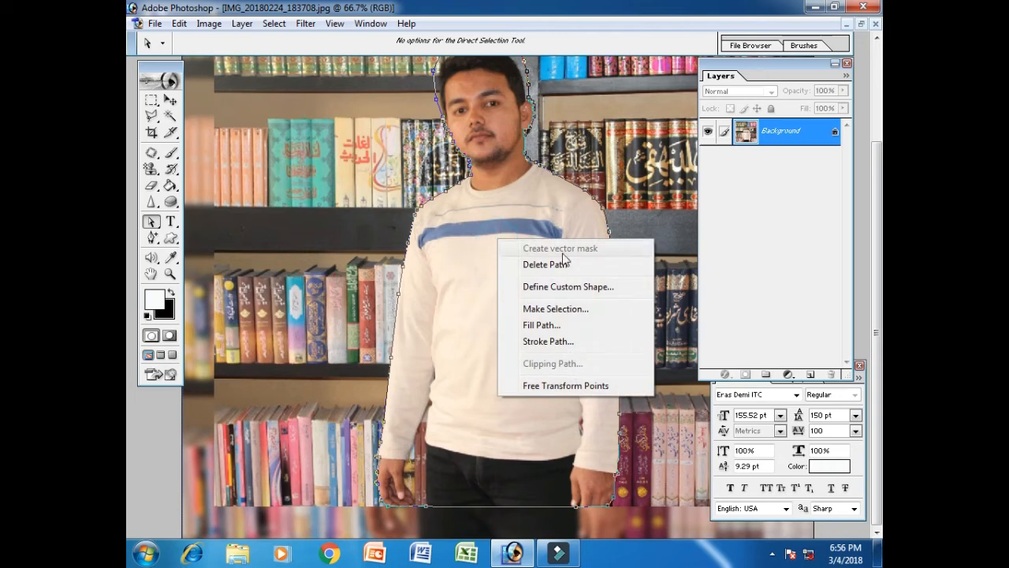
pyautogui.click(578, 311)
pyautogui.doubleClick(496, 235)
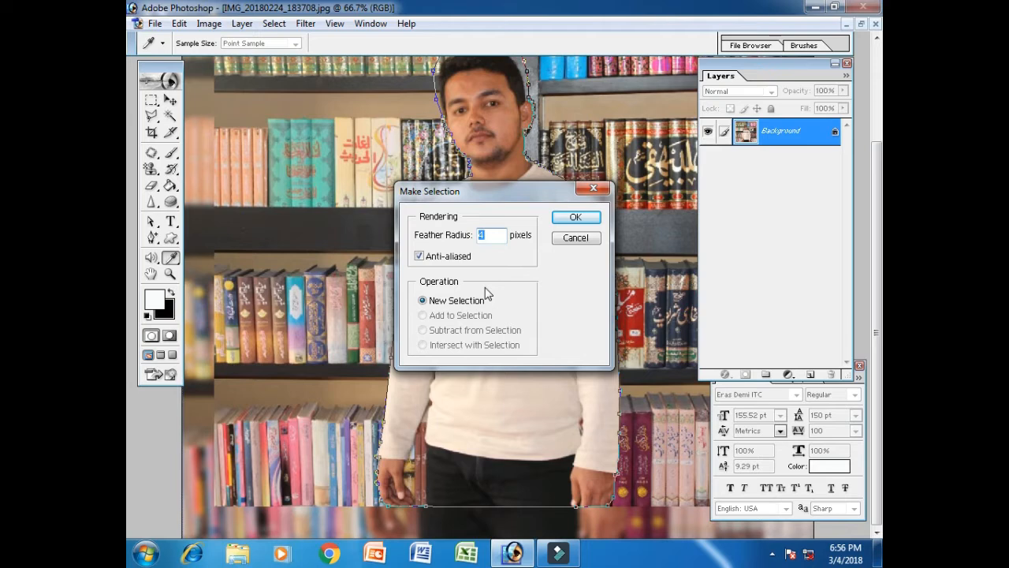
pyautogui.click(588, 217)
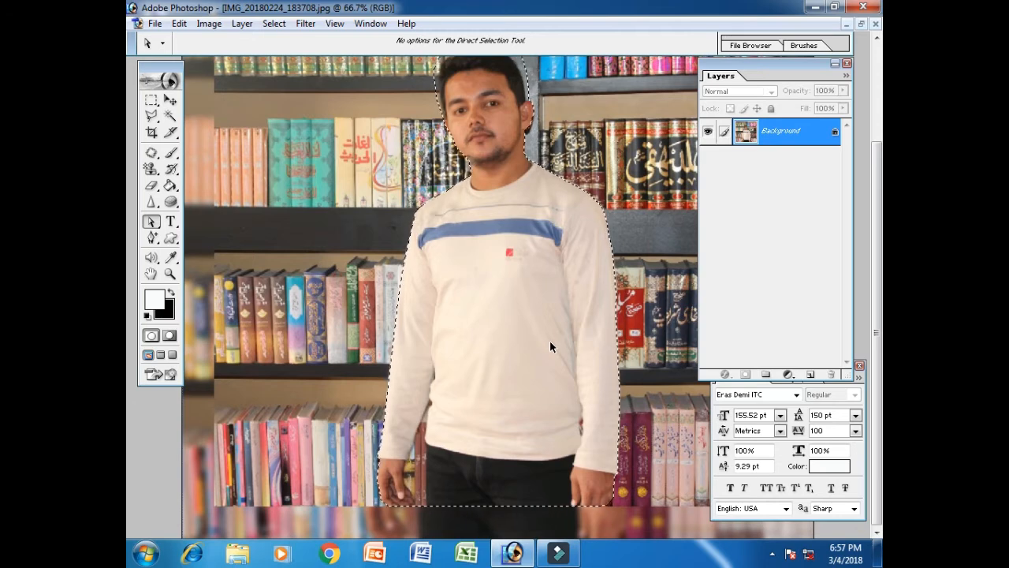
# Step: Cut the selected man out of the photo and paste him into the blank Untitled-1 document
pyautogui.click(179, 23)
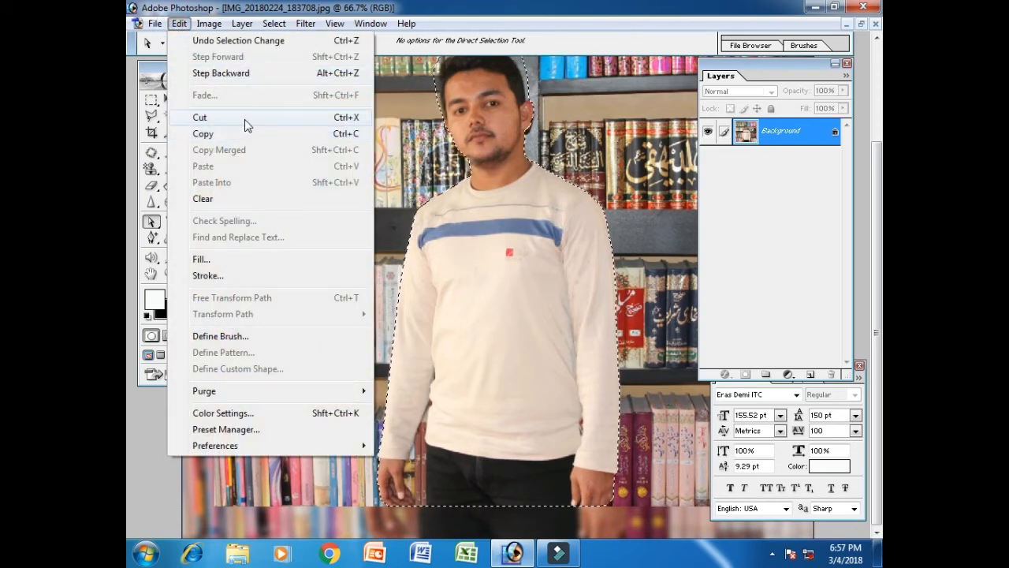
pyautogui.click(245, 117)
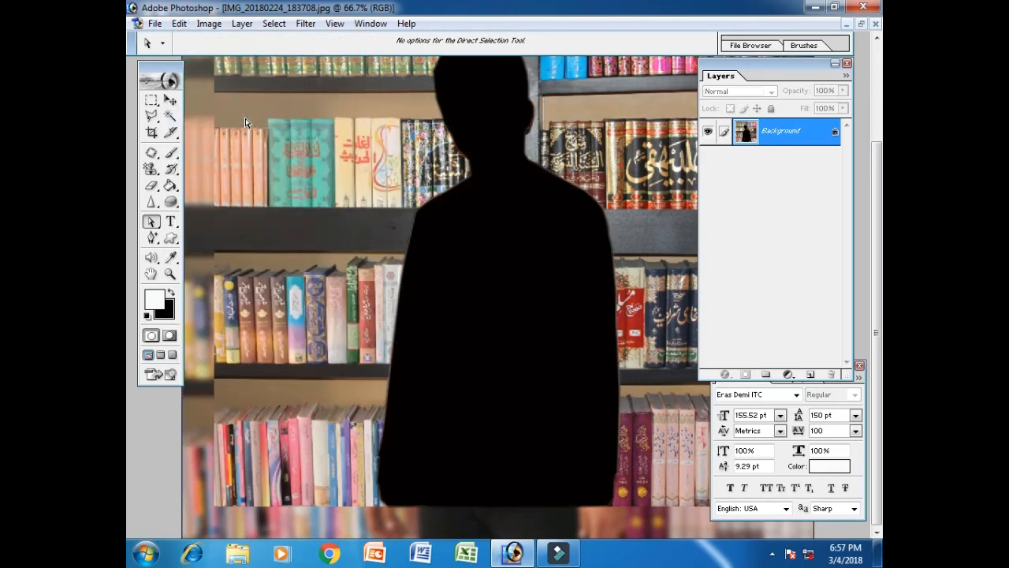
pyautogui.click(862, 24)
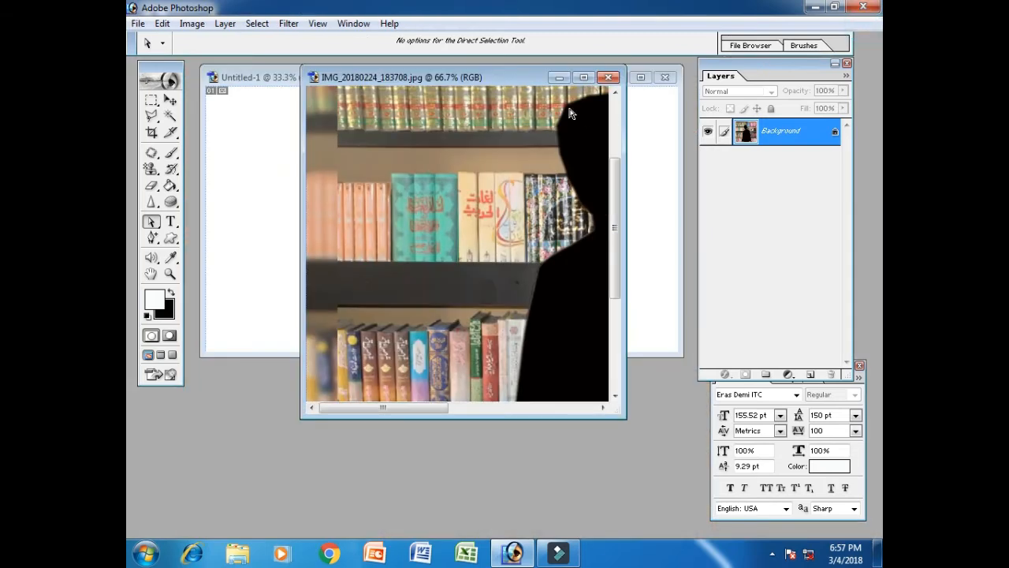
pyautogui.click(288, 78)
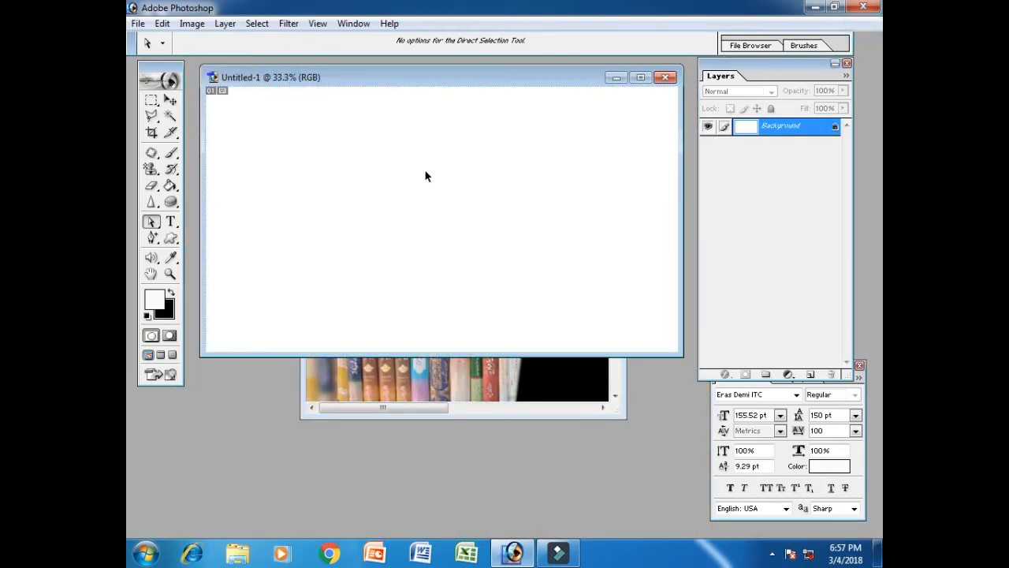
pyautogui.hotkey('ctrl', 'v')
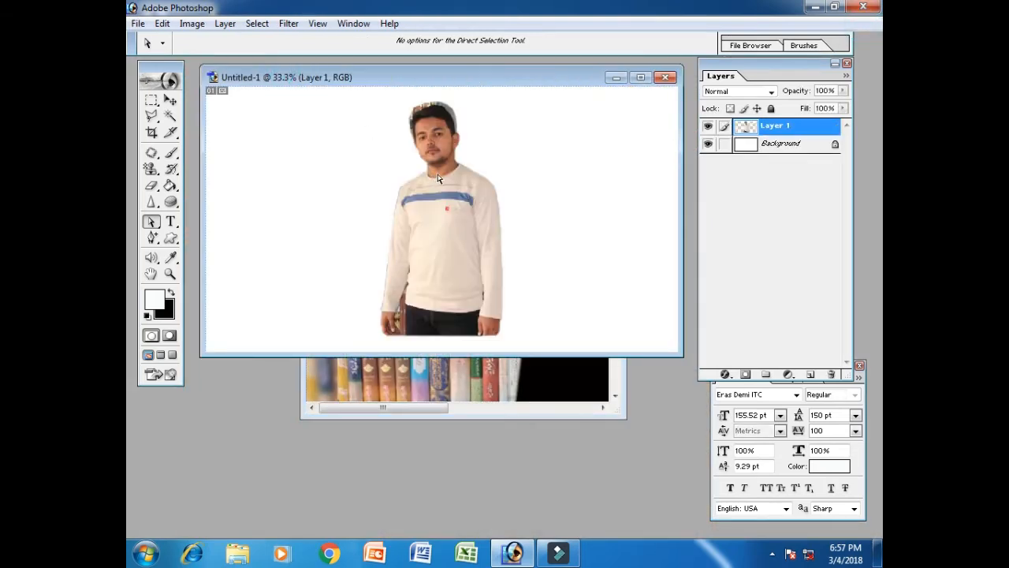
# Step: Close the IMG_20180224_183708.jpg photo without saving its changes
pyautogui.click(565, 394)
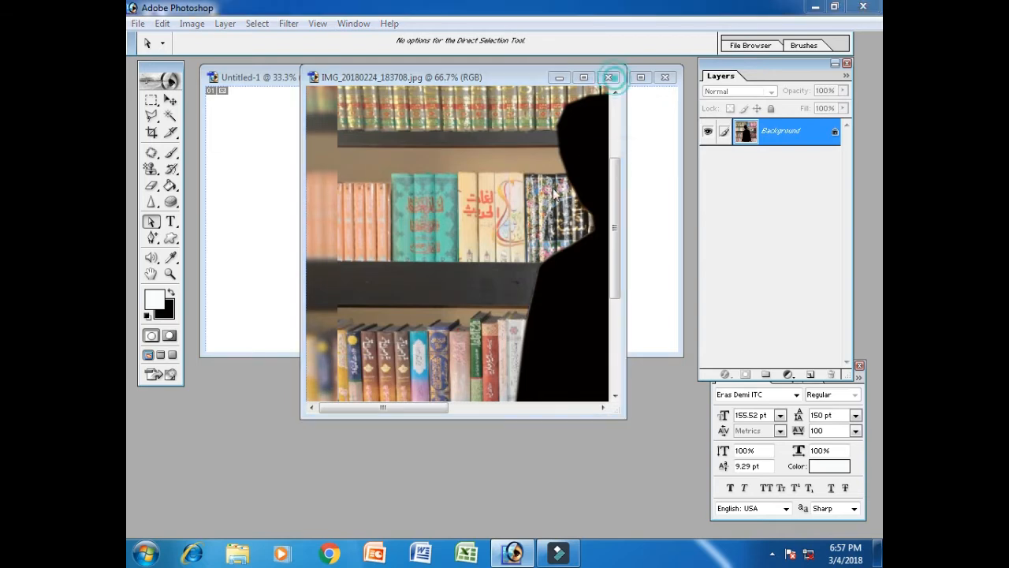
pyautogui.click(609, 76)
pyautogui.click(514, 218)
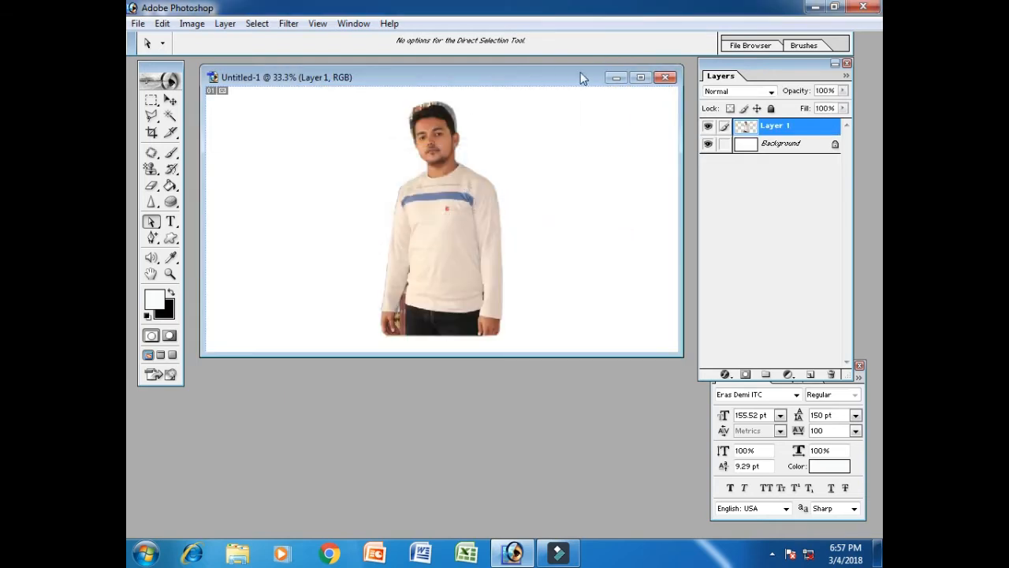
# Step: Maximize Untitled-1 and examine the pasted cutout's edges around the head, sleeves and hands at 100% zoom
pyautogui.click(640, 78)
pyautogui.hotkey('ctrl', '+')
pyautogui.hotkey('ctrl', '+')
pyautogui.hotkey('ctrl', '+')
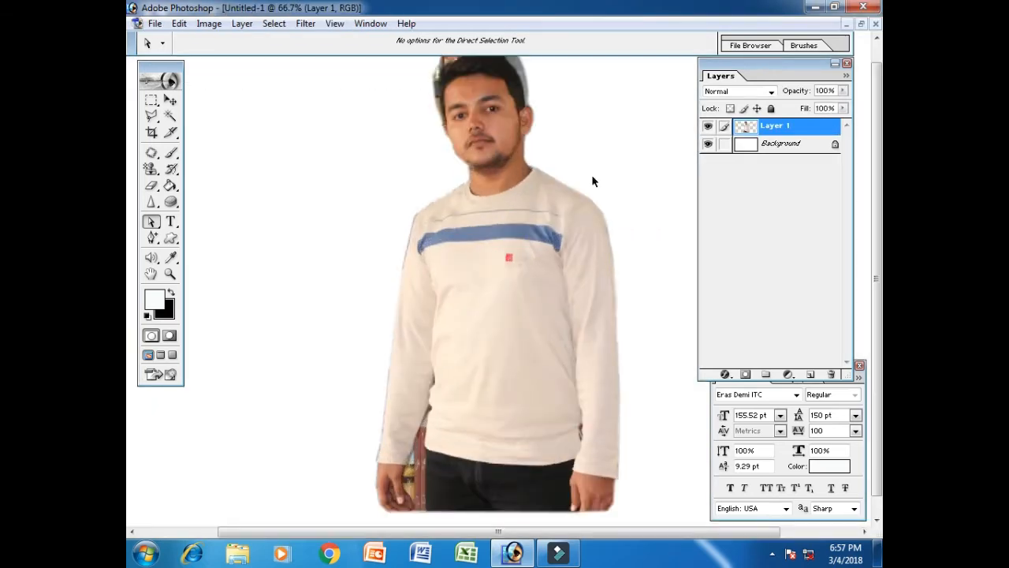
pyautogui.press('space')
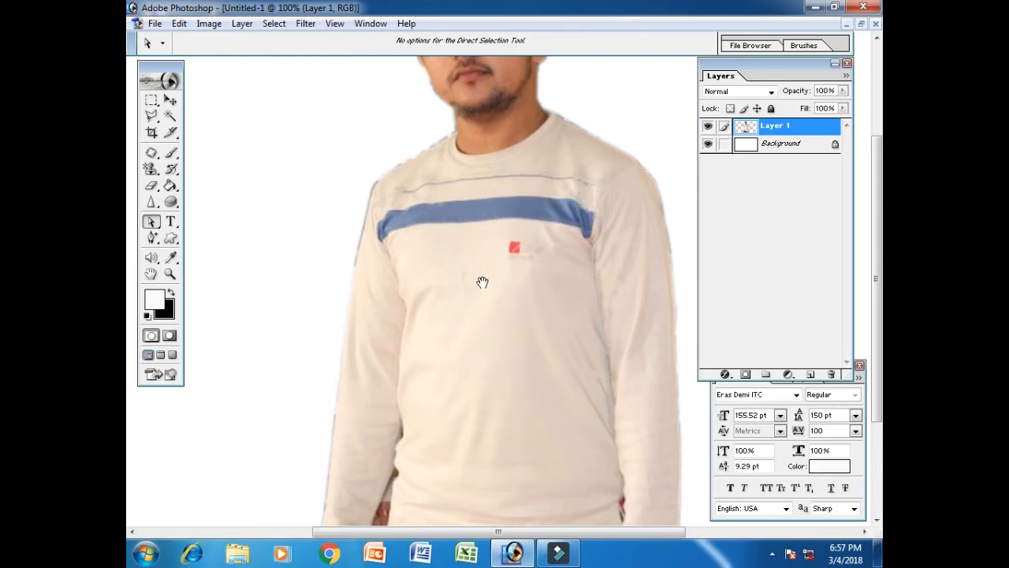
pyautogui.moveTo(482, 282); pyautogui.dragTo(538, 129)
pyautogui.moveTo(446, 257); pyautogui.dragTo(194, 212)
pyautogui.moveTo(327, 218); pyautogui.dragTo(471, 349)
pyautogui.moveTo(413, 105); pyautogui.dragTo(513, 293)
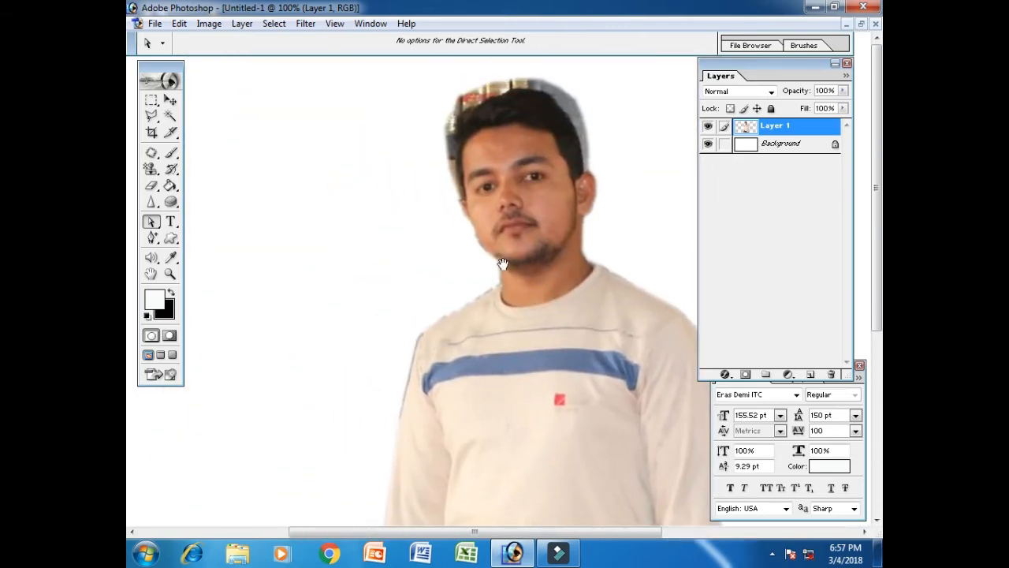
pyautogui.moveTo(442, 363); pyautogui.dragTo(462, 173)
pyautogui.moveTo(439, 334); pyautogui.dragTo(449, 185)
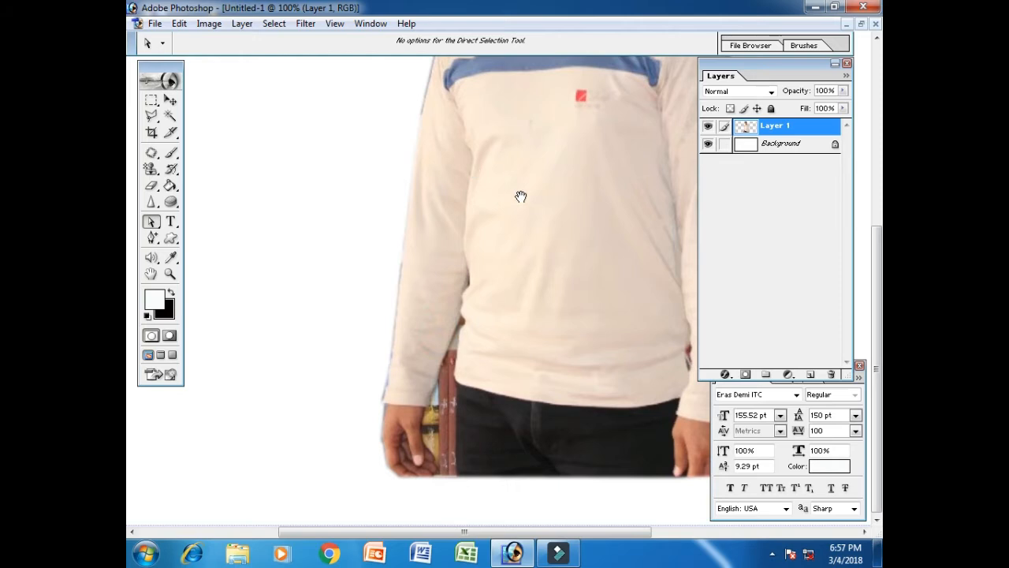
pyautogui.moveTo(565, 221); pyautogui.dragTo(358, 238)
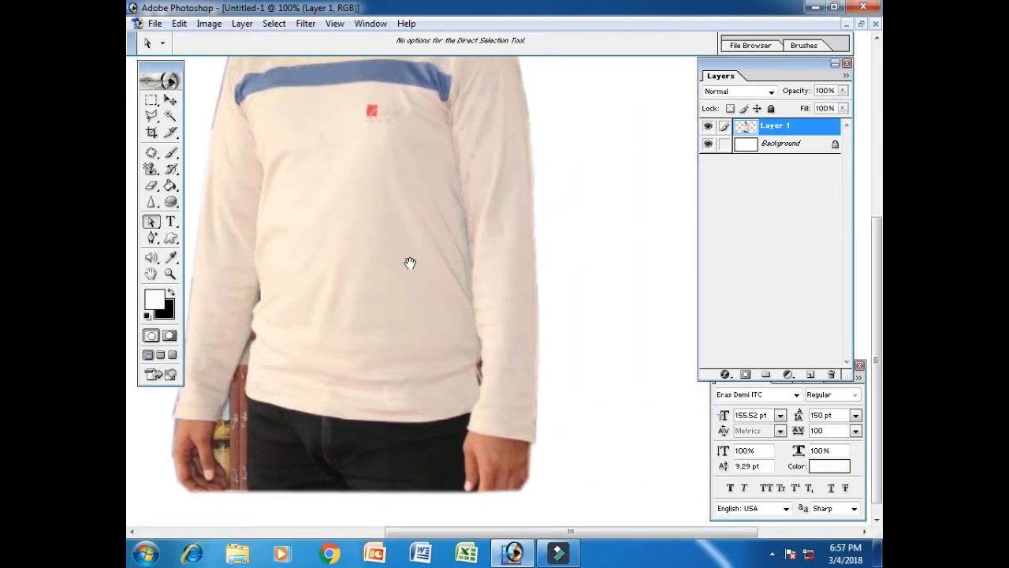
pyautogui.moveTo(363, 344); pyautogui.dragTo(478, 295)
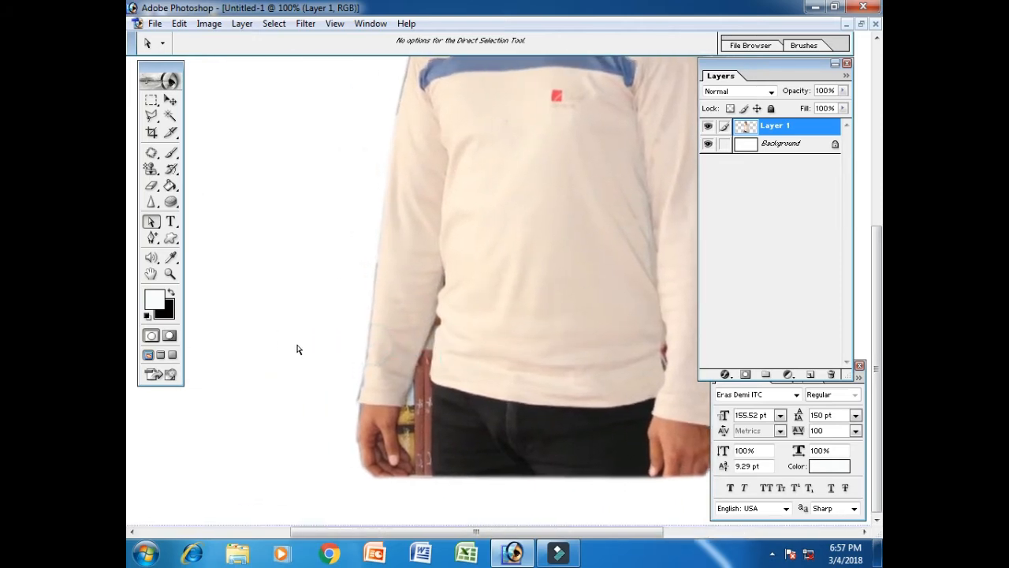
# Step: Set the Eraser to a soft round brush with a 25 px master diameter for the man's head at 200% zoom
pyautogui.moveTo(158, 187); pyautogui.dragTo(204, 190)
pyautogui.moveTo(386, 151)
pyautogui.mouseDown()
pyautogui.moveTo(418, 221)
pyautogui.moveTo(360, 293)
pyautogui.moveTo(458, 420)
pyautogui.mouseUp()
pyautogui.keyDown('ctrl'); pyautogui.click(360, 263); pyautogui.keyUp('ctrl')
pyautogui.moveTo(316, 262)
pyautogui.mouseDown()
pyautogui.moveTo(405, 385)
pyautogui.moveTo(427, 395)
pyautogui.mouseUp()
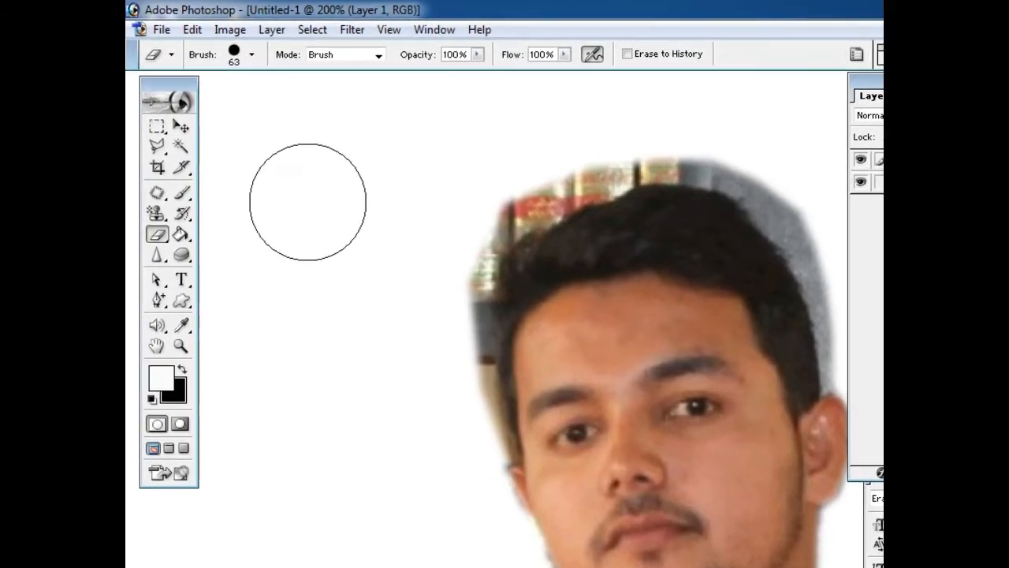
pyautogui.click(240, 61)
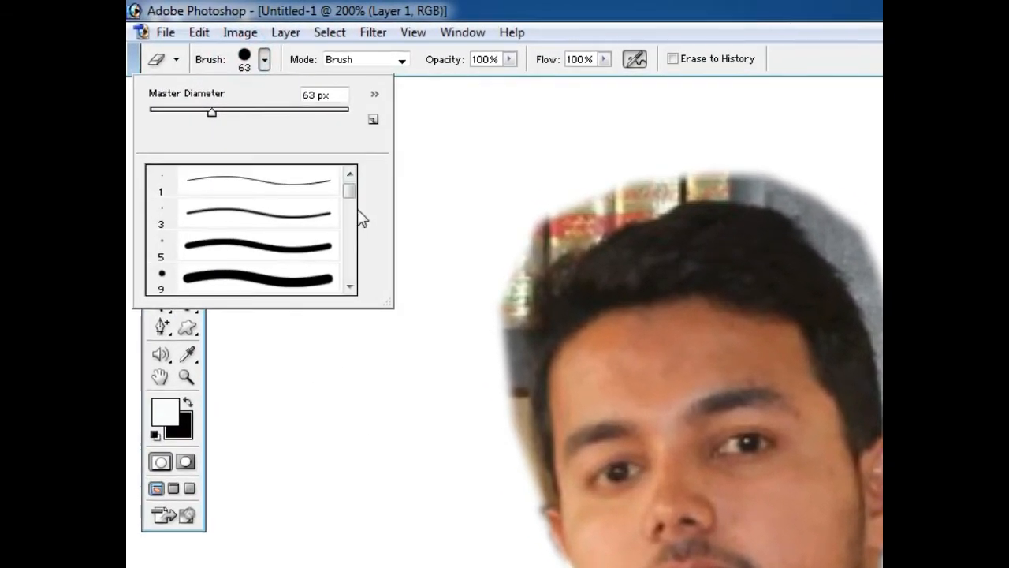
pyautogui.click(362, 297)
pyautogui.click(361, 296)
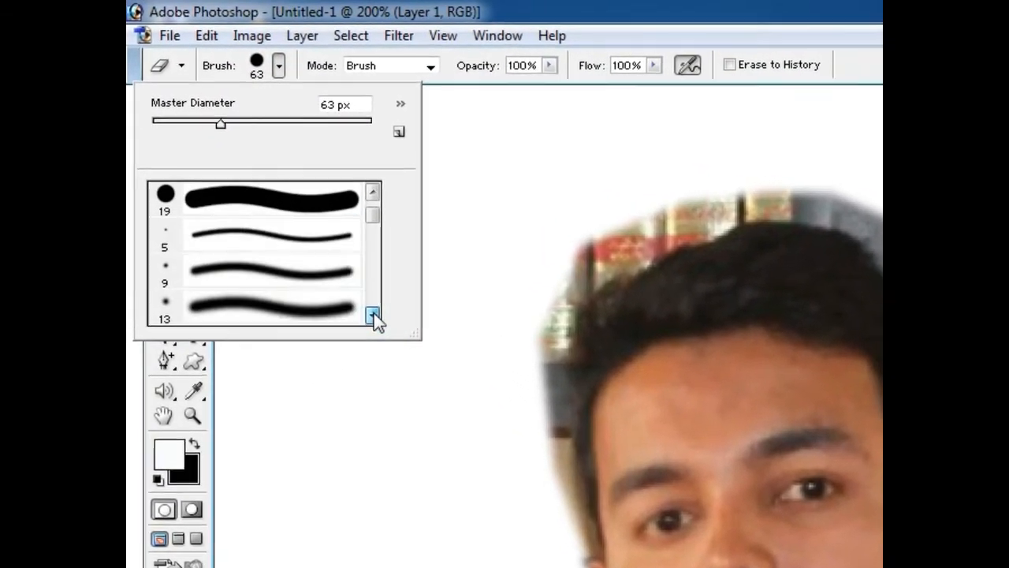
pyautogui.click(361, 296)
pyautogui.click(361, 296)
pyautogui.click(347, 254)
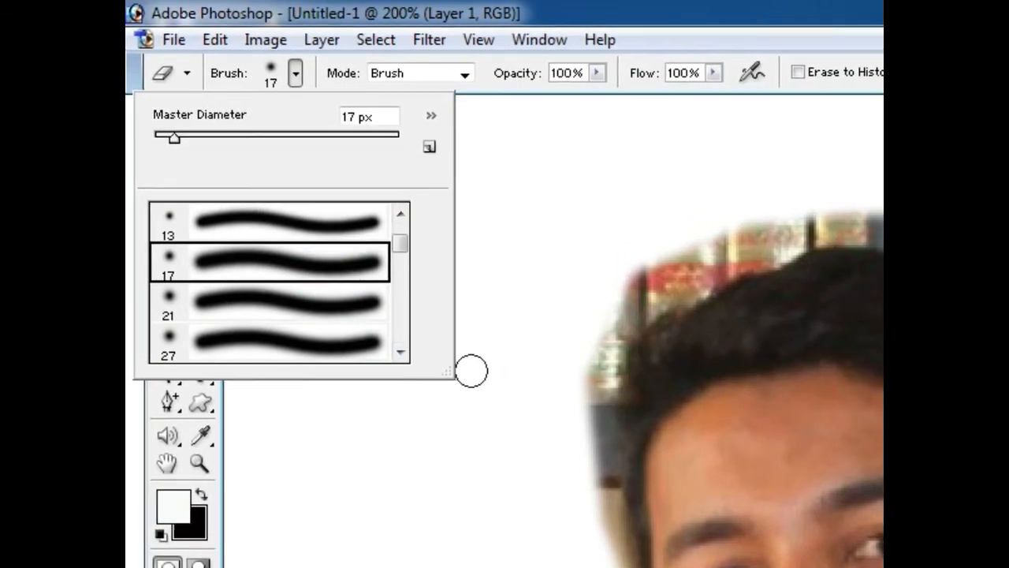
pyautogui.moveTo(178, 145); pyautogui.dragTo(182, 155)
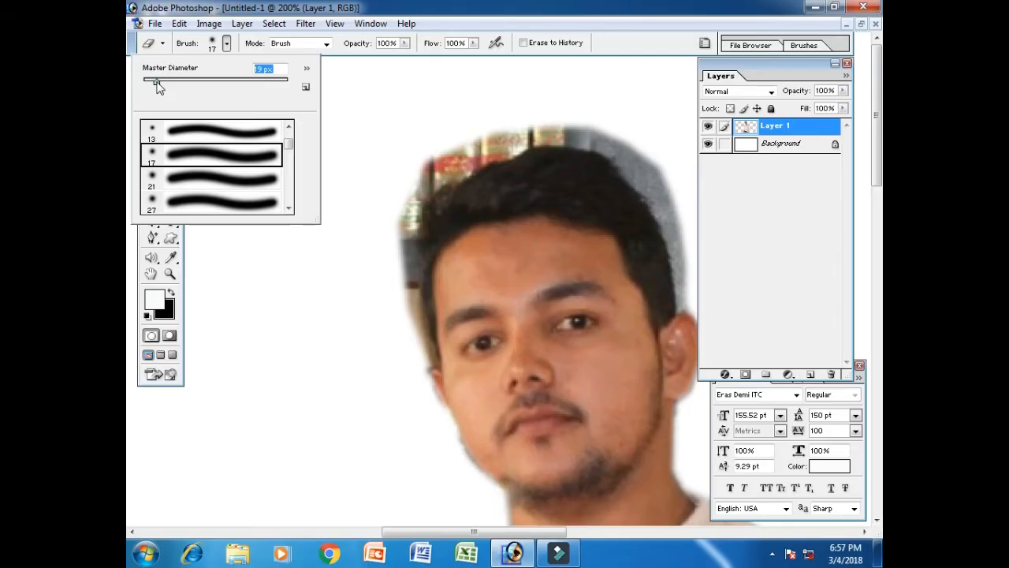
pyautogui.moveTo(157, 87); pyautogui.dragTo(162, 84)
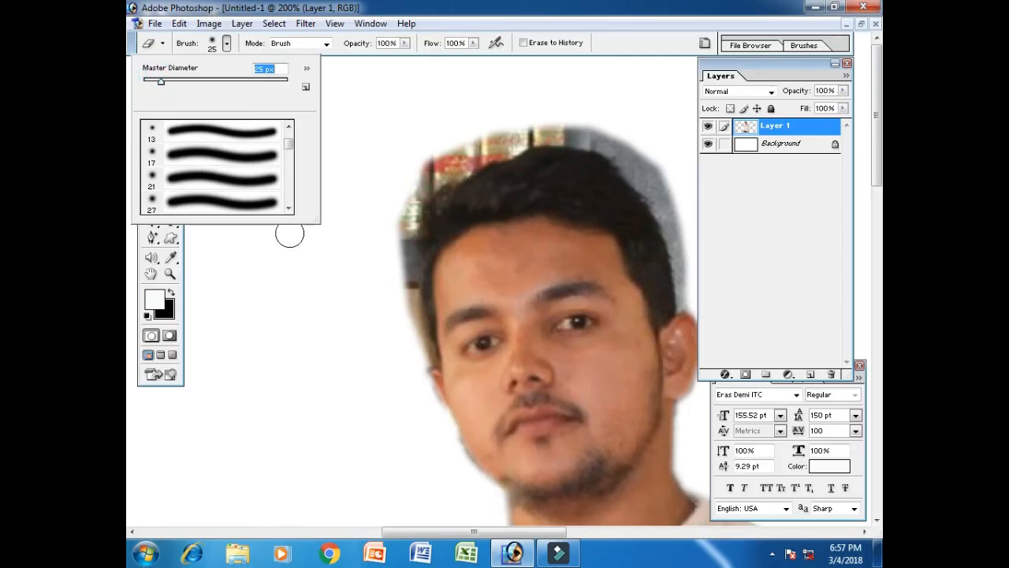
# Step: Erase the leftover bookshelf and grey background around the man's hair, from the temple over the top of the head
pyautogui.click(416, 356)
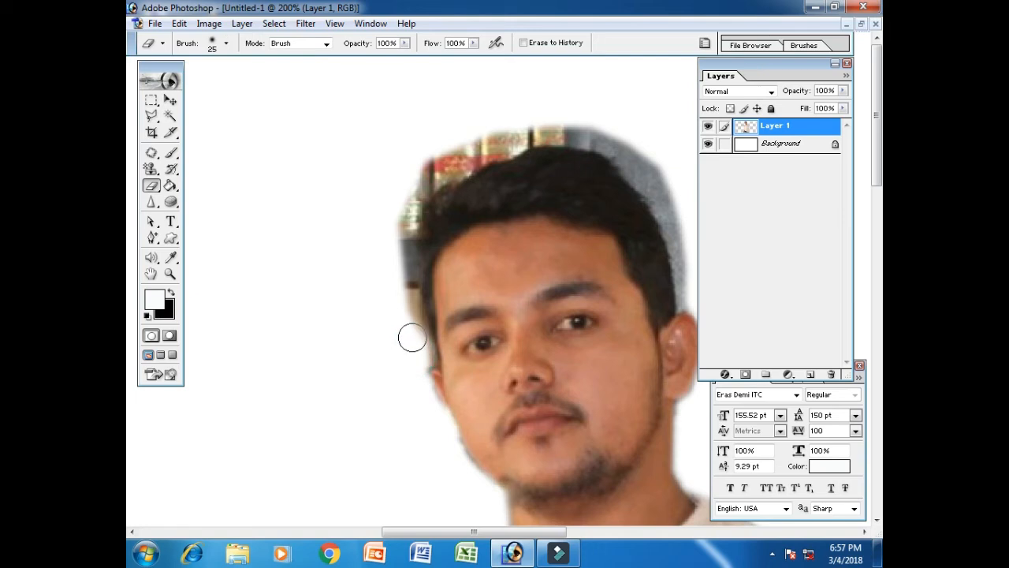
pyautogui.moveTo(404, 310); pyautogui.dragTo(401, 227)
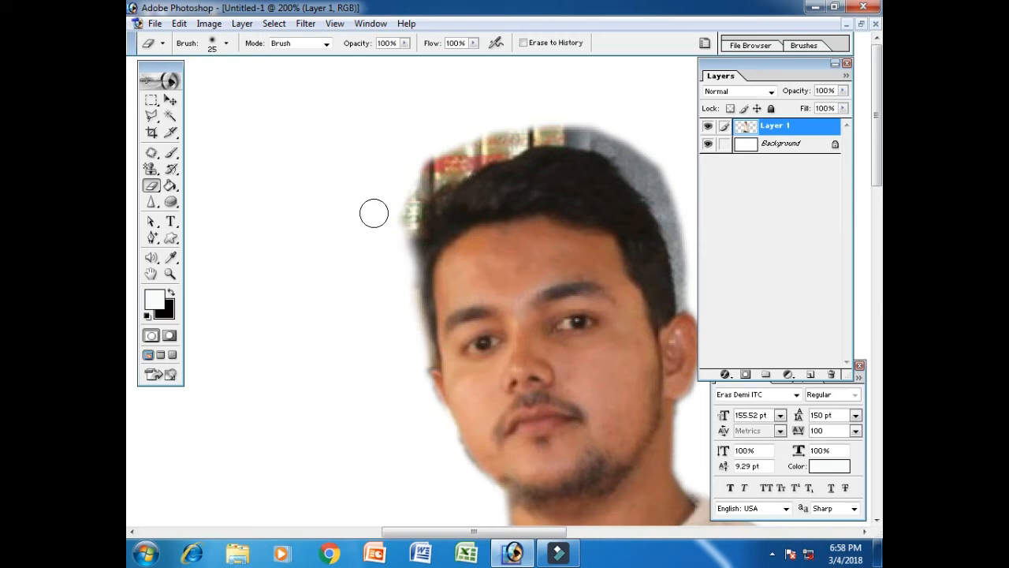
pyautogui.moveTo(394, 243)
pyautogui.mouseDown()
pyautogui.moveTo(419, 187)
pyautogui.moveTo(463, 156)
pyautogui.moveTo(411, 165)
pyautogui.mouseUp()
pyautogui.hscroll(5, 416, 172)
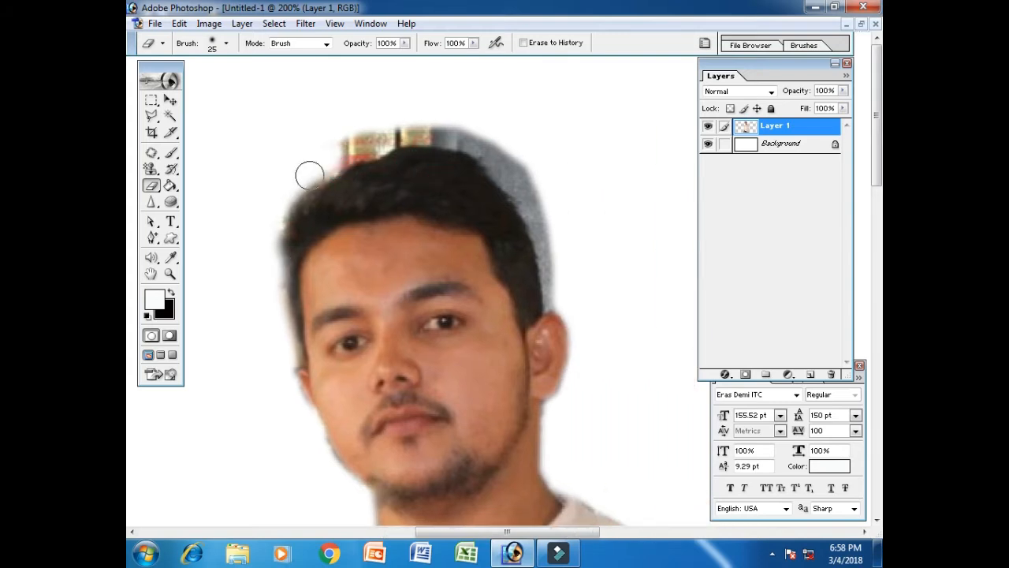
pyautogui.moveTo(320, 158)
pyautogui.mouseDown()
pyautogui.moveTo(425, 129)
pyautogui.moveTo(502, 149)
pyautogui.moveTo(535, 193)
pyautogui.moveTo(558, 298)
pyautogui.moveTo(556, 263)
pyautogui.moveTo(527, 192)
pyautogui.moveTo(480, 146)
pyautogui.moveTo(418, 130)
pyautogui.mouseUp()
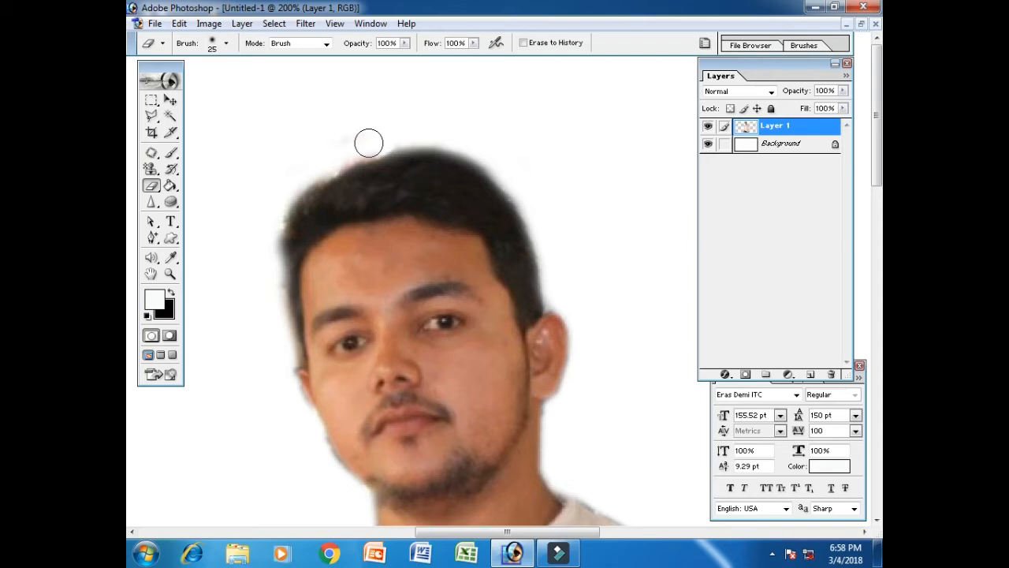
pyautogui.moveTo(372, 145)
pyautogui.mouseDown()
pyautogui.moveTo(275, 199)
pyautogui.moveTo(262, 260)
pyautogui.mouseUp()
# Step: Switch the Eraser to the hard round 19 px brush
pyautogui.moveTo(264, 364); pyautogui.dragTo(326, 159)
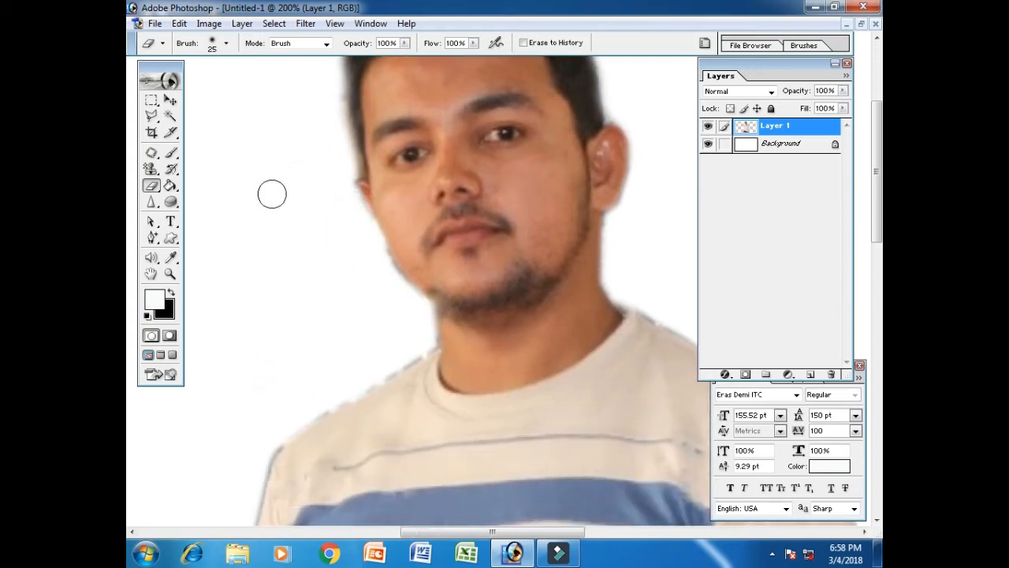
pyautogui.click(227, 43)
pyautogui.click(289, 207)
pyautogui.click(288, 208)
pyautogui.click(289, 207)
pyautogui.click(288, 207)
pyautogui.click(288, 207)
pyautogui.click(289, 207)
pyautogui.click(288, 207)
pyautogui.click(268, 191)
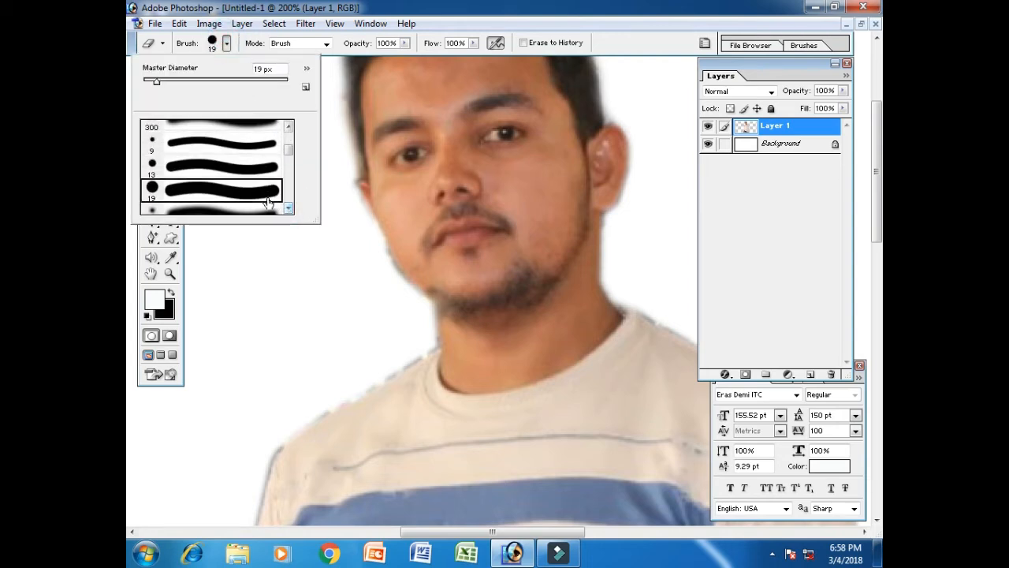
# Step: Erase the fringe along the outer edge of the man's right cheek and jaw
pyautogui.click(372, 265)
pyautogui.click(376, 254)
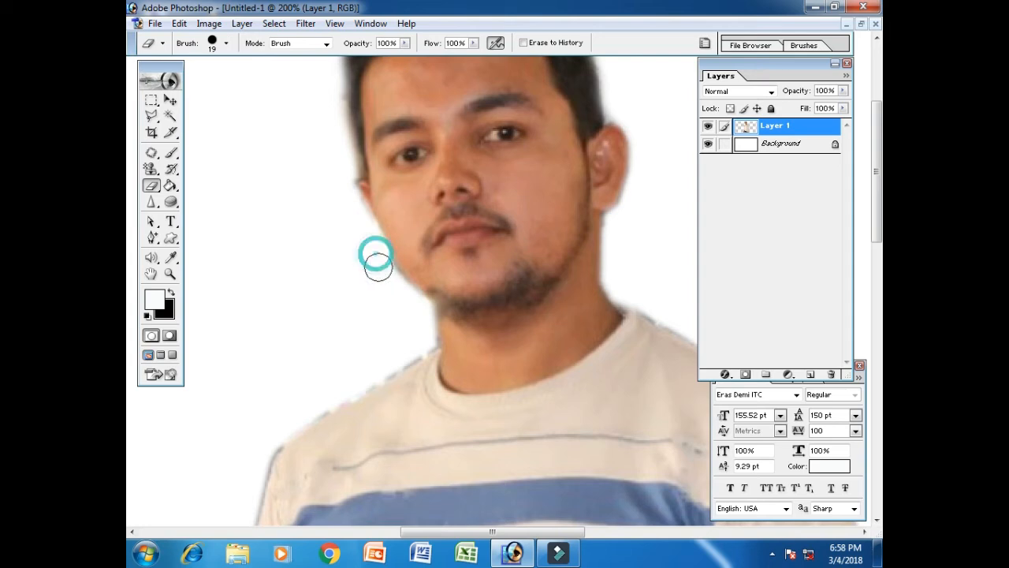
pyautogui.click(379, 265)
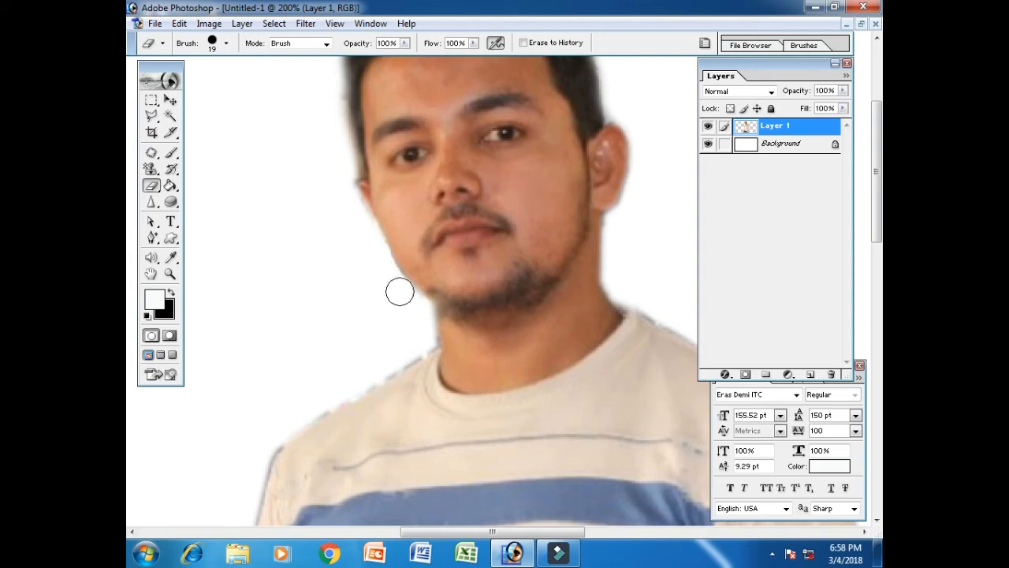
# Step: Erase the bluish fringe along the outer edge of the man's right sleeve just above the cuff
pyautogui.moveTo(348, 337); pyautogui.dragTo(433, 249)
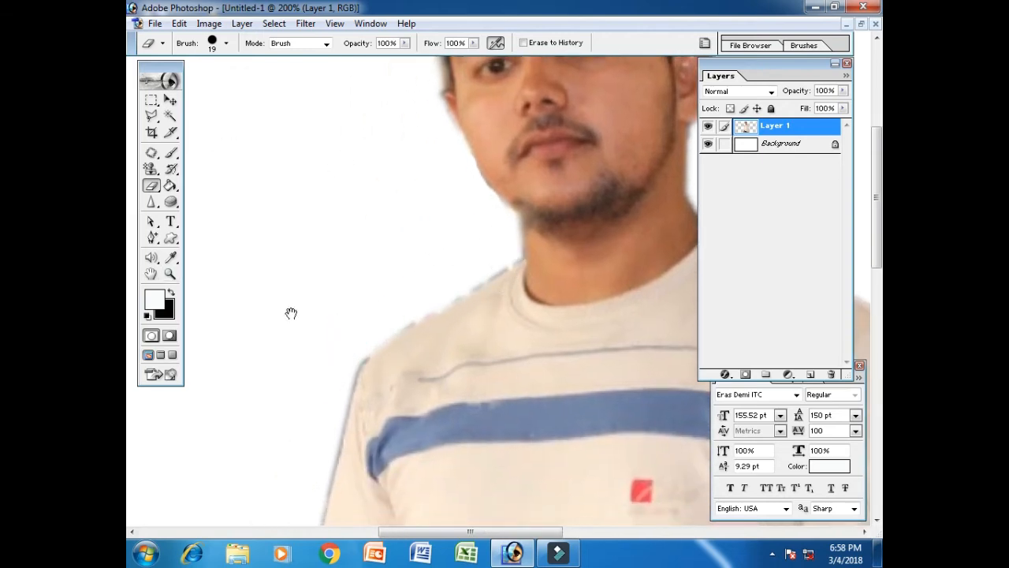
pyautogui.moveTo(279, 407); pyautogui.dragTo(446, 124)
pyautogui.moveTo(406, 354); pyautogui.dragTo(379, 22)
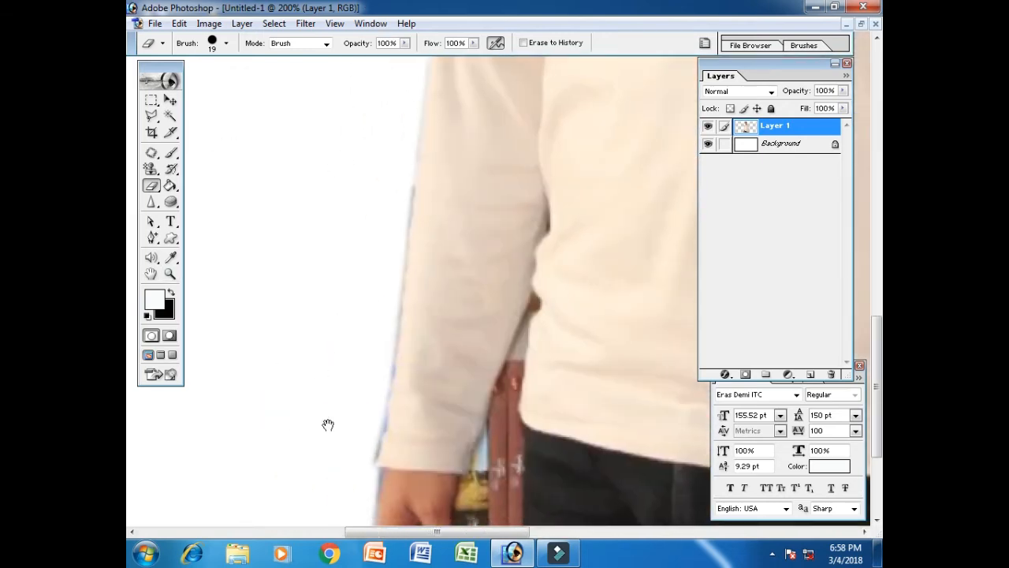
pyautogui.moveTo(328, 425); pyautogui.dragTo(412, 231)
pyautogui.moveTo(415, 276); pyautogui.dragTo(360, 342)
pyautogui.moveTo(332, 219)
pyautogui.mouseDown()
pyautogui.moveTo(365, 302)
pyautogui.moveTo(436, 59)
pyautogui.mouseUp()
pyautogui.moveTo(414, 150); pyautogui.dragTo(356, 229)
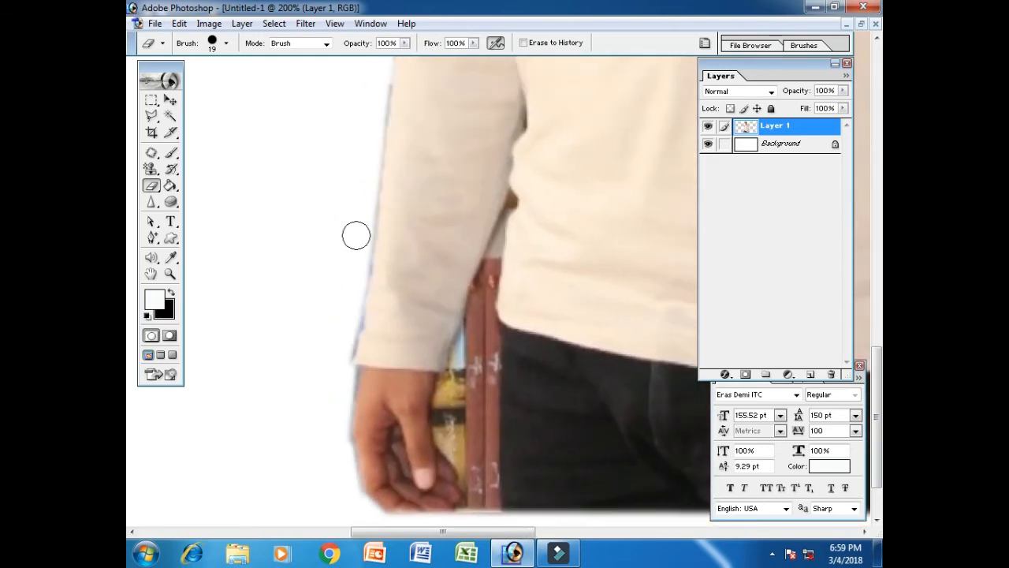
pyautogui.moveTo(337, 357); pyautogui.dragTo(347, 342)
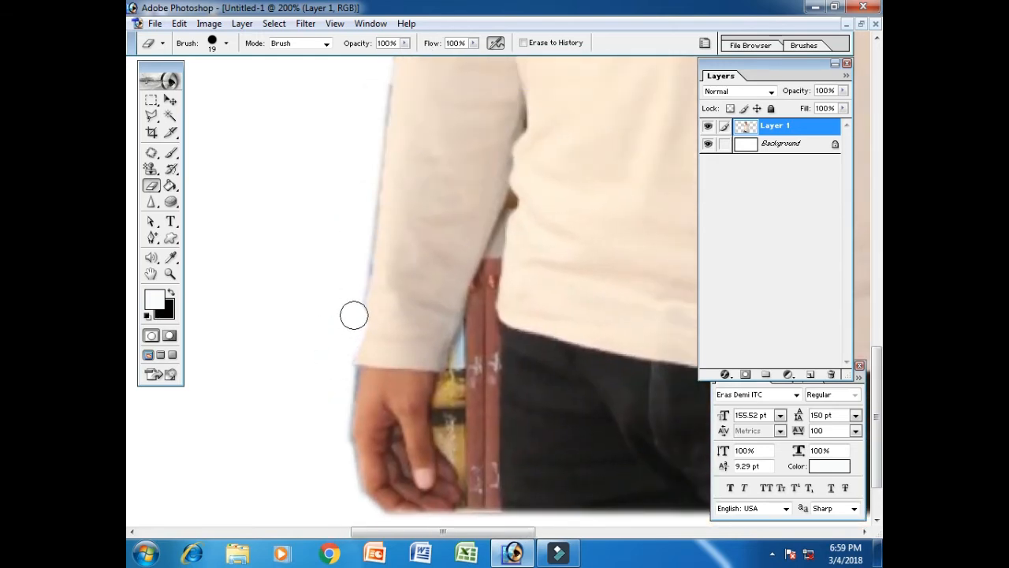
pyautogui.click(351, 279)
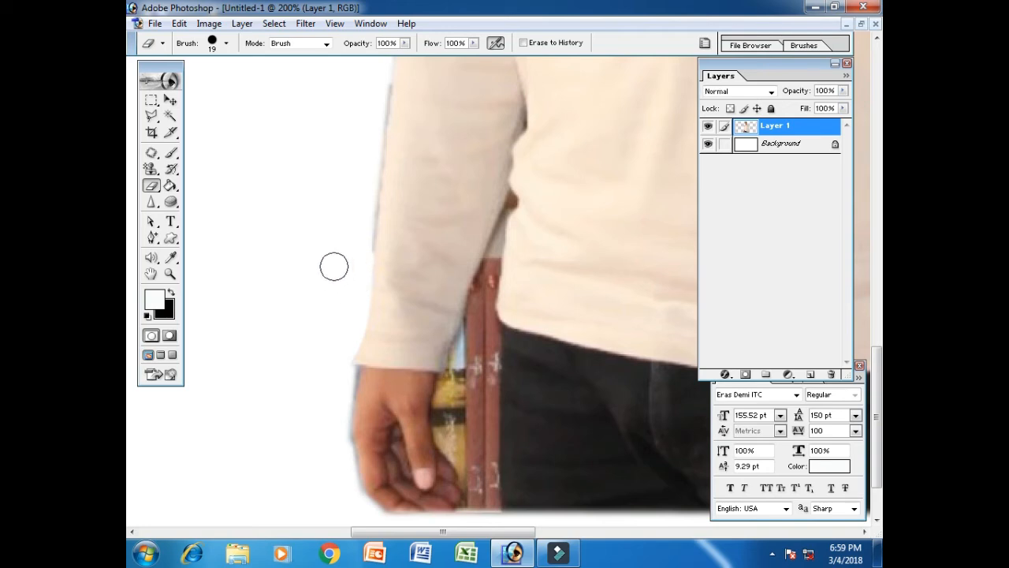
# Step: Erase the remaining fringe up the outer edge of the right sleeve with a soft 44 px brush
pyautogui.click(220, 45)
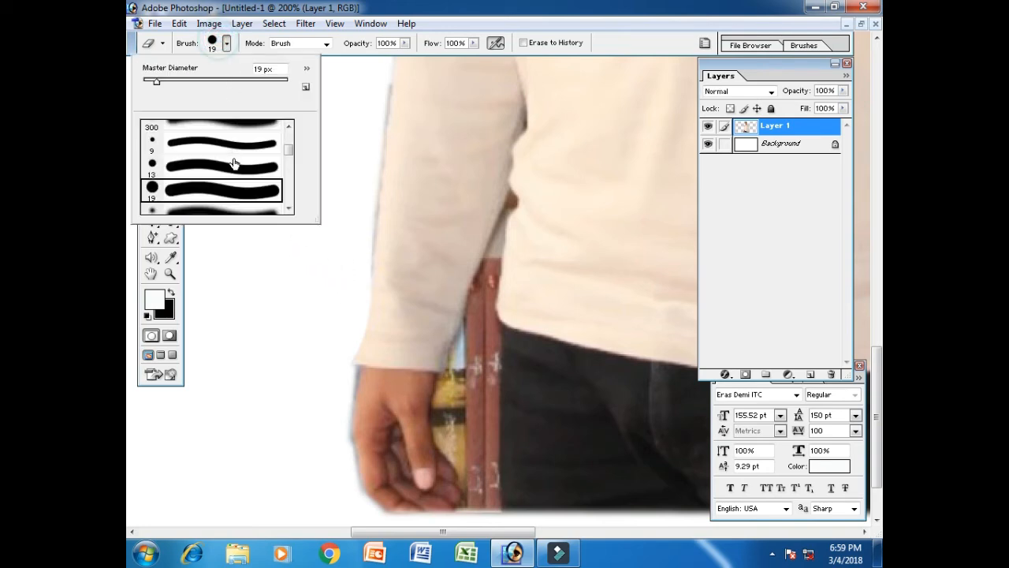
pyautogui.click(272, 130)
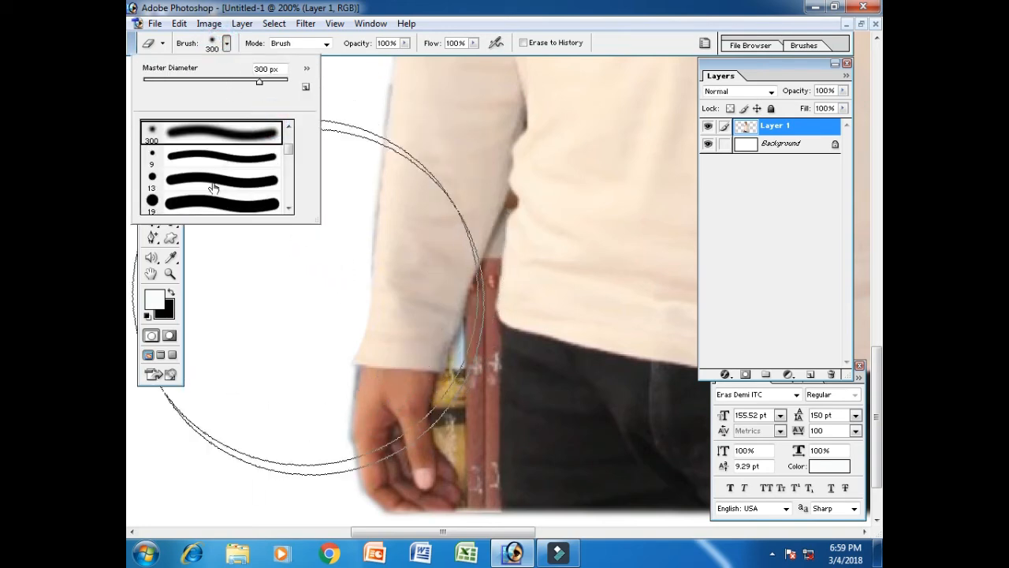
pyautogui.moveTo(255, 87); pyautogui.dragTo(174, 82)
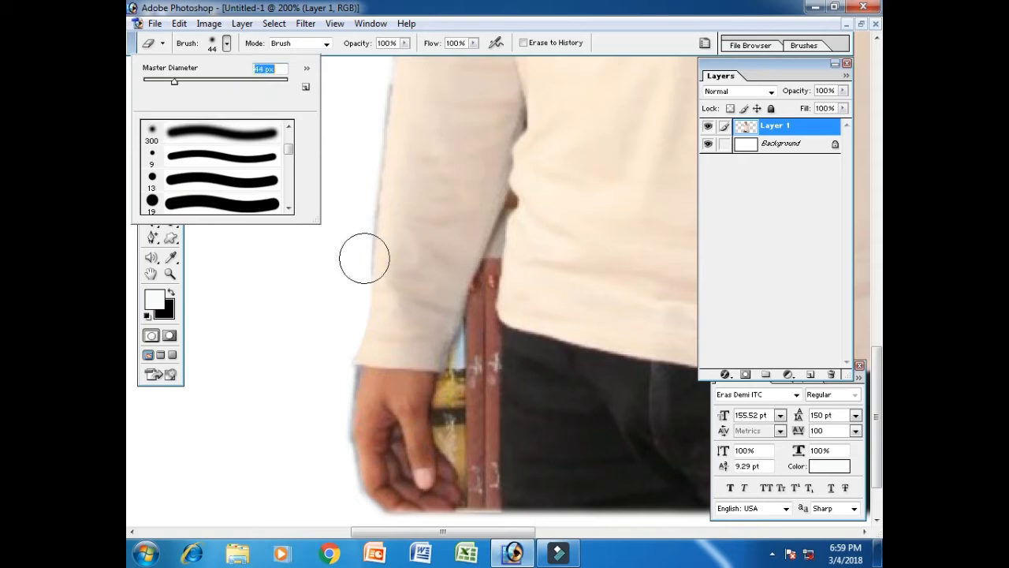
pyautogui.click(343, 274)
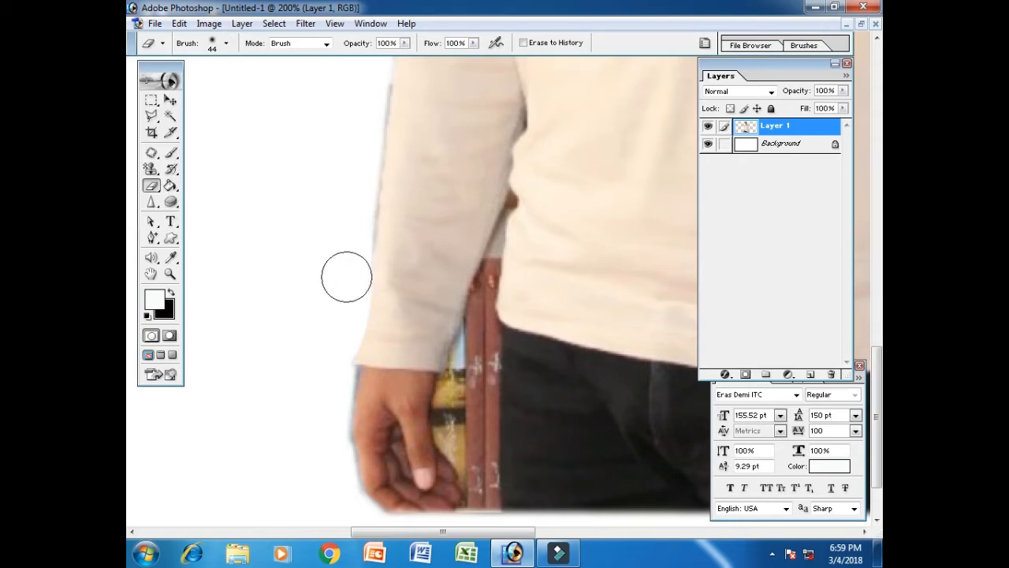
pyautogui.moveTo(354, 180); pyautogui.dragTo(345, 371)
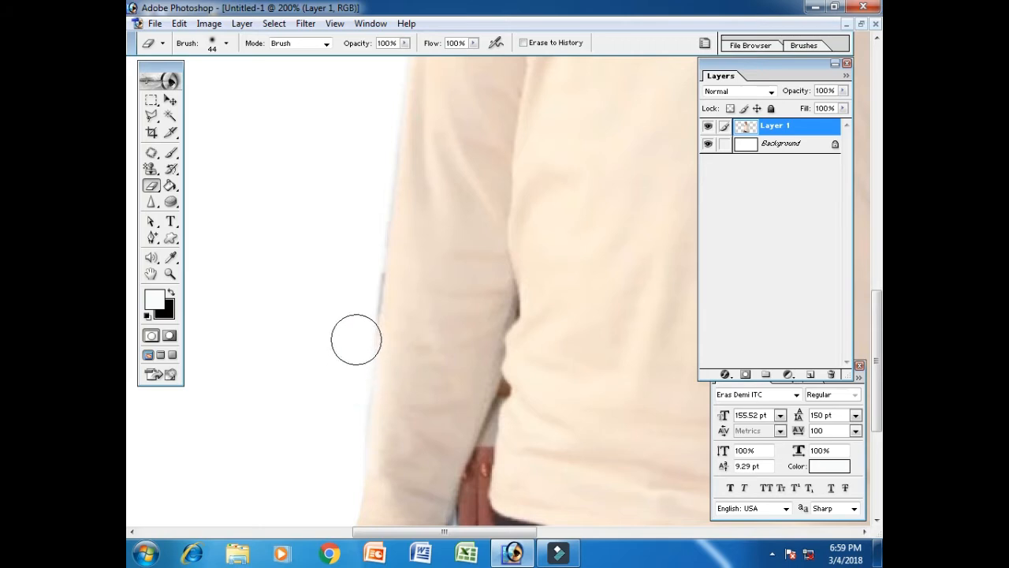
pyautogui.moveTo(361, 302)
pyautogui.mouseDown()
pyautogui.moveTo(363, 262)
pyautogui.moveTo(338, 412)
pyautogui.mouseUp()
pyautogui.moveTo(353, 310); pyautogui.dragTo(332, 387)
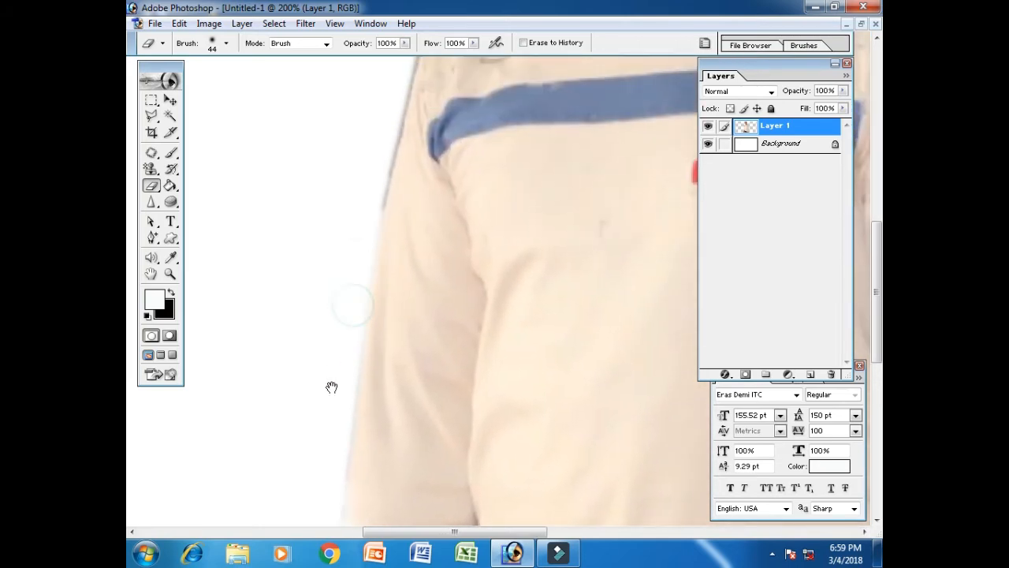
# Step: Toggle Layer 1's visibility and examine the right sleeve's edge from the shoulder down to the hand
pyautogui.click(707, 127)
pyautogui.click(708, 128)
pyautogui.moveTo(461, 244); pyautogui.dragTo(466, 265)
pyautogui.moveTo(519, 187); pyautogui.dragTo(467, 276)
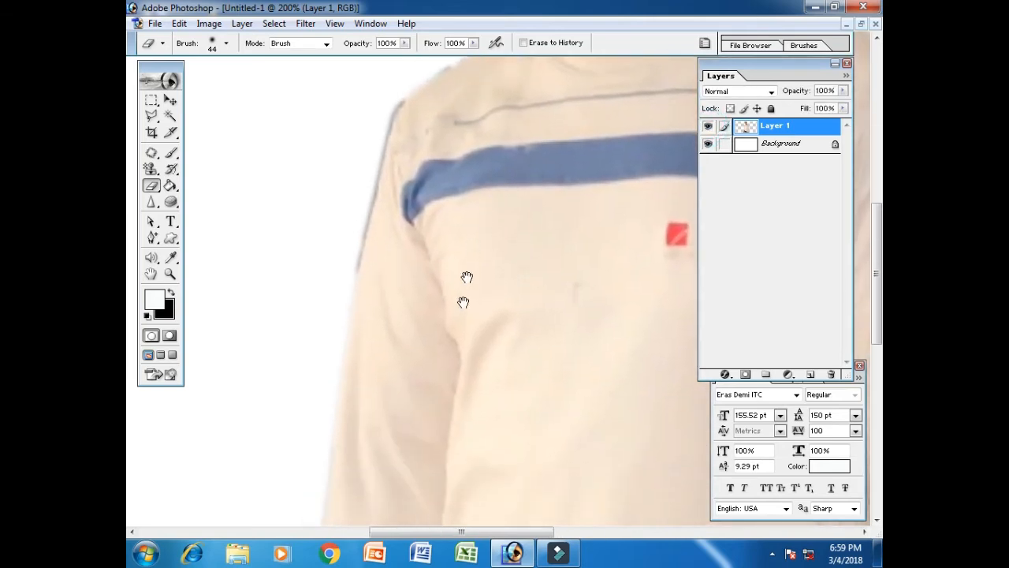
pyautogui.moveTo(418, 378); pyautogui.dragTo(439, 176)
pyautogui.moveTo(392, 367); pyautogui.dragTo(438, 152)
pyautogui.moveTo(381, 336); pyautogui.dragTo(396, 194)
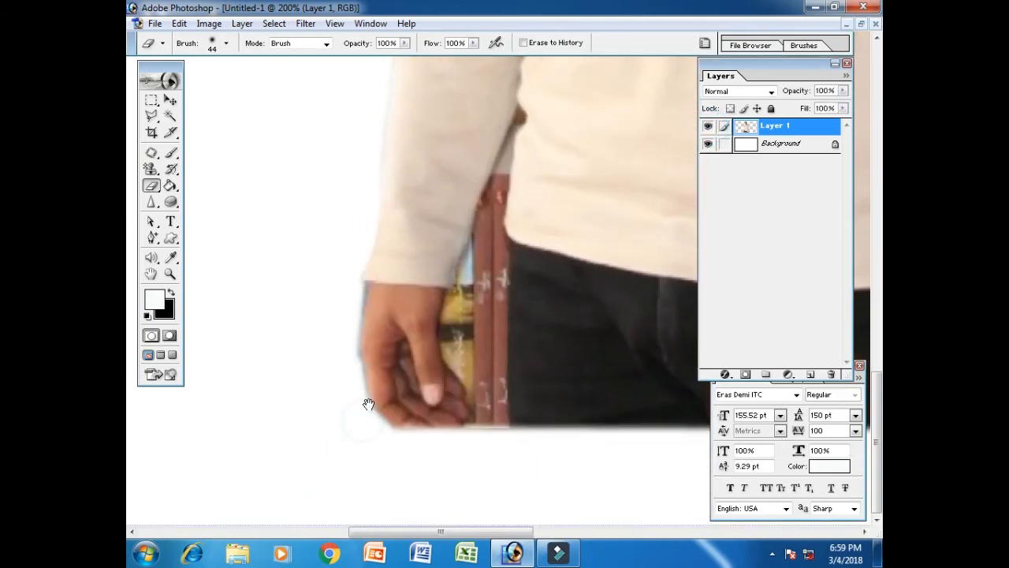
# Step: Start a Polygonal Lasso outline below the man's right hand and trace it up the hand, cuff and lower sleeve
pyautogui.click(153, 116)
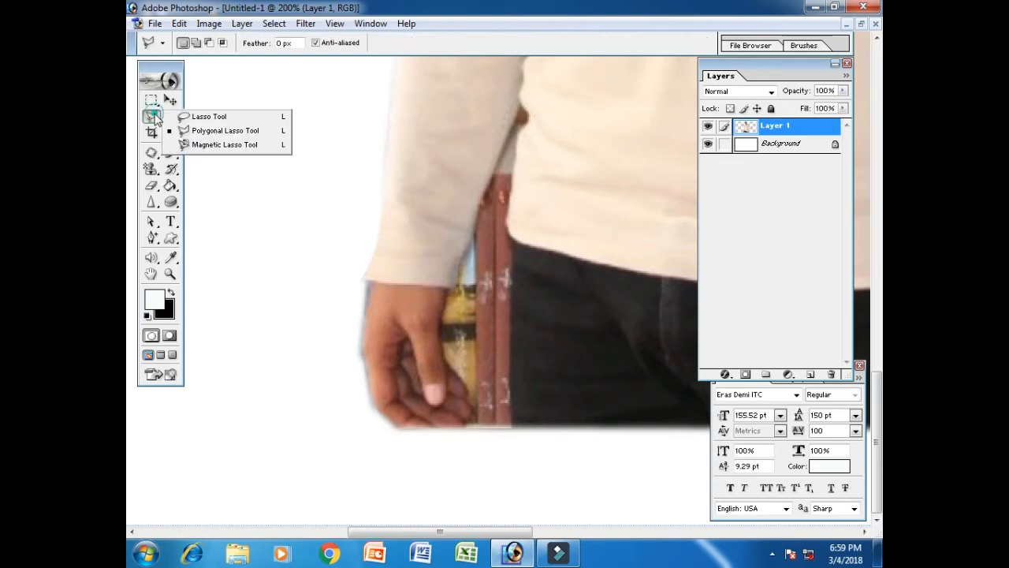
pyautogui.click(226, 118)
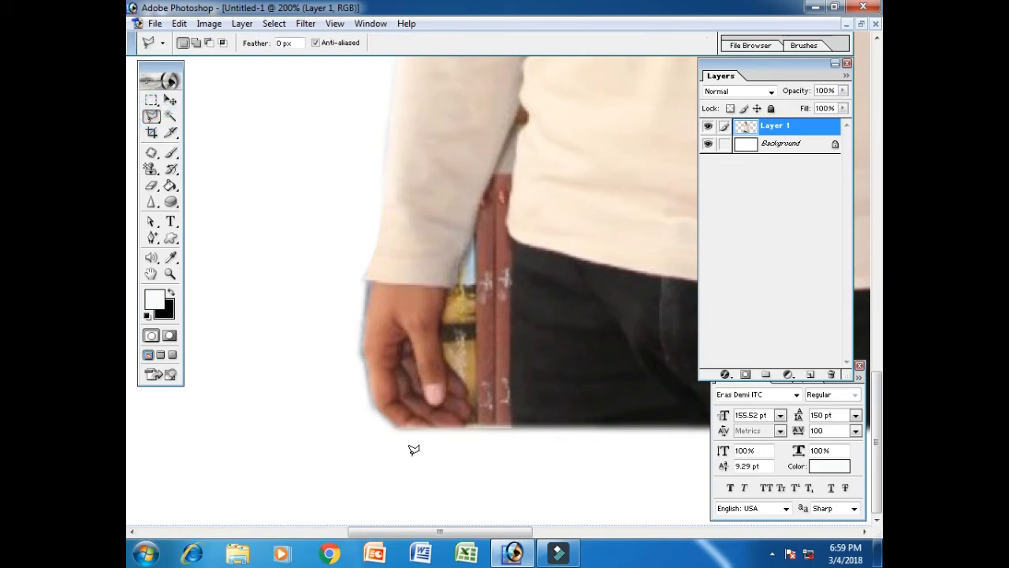
pyautogui.moveTo(407, 455)
pyautogui.mouseDown()
pyautogui.moveTo(365, 374)
pyautogui.moveTo(369, 278)
pyautogui.moveTo(363, 463)
pyautogui.mouseUp()
pyautogui.click(370, 282)
pyautogui.click(363, 279)
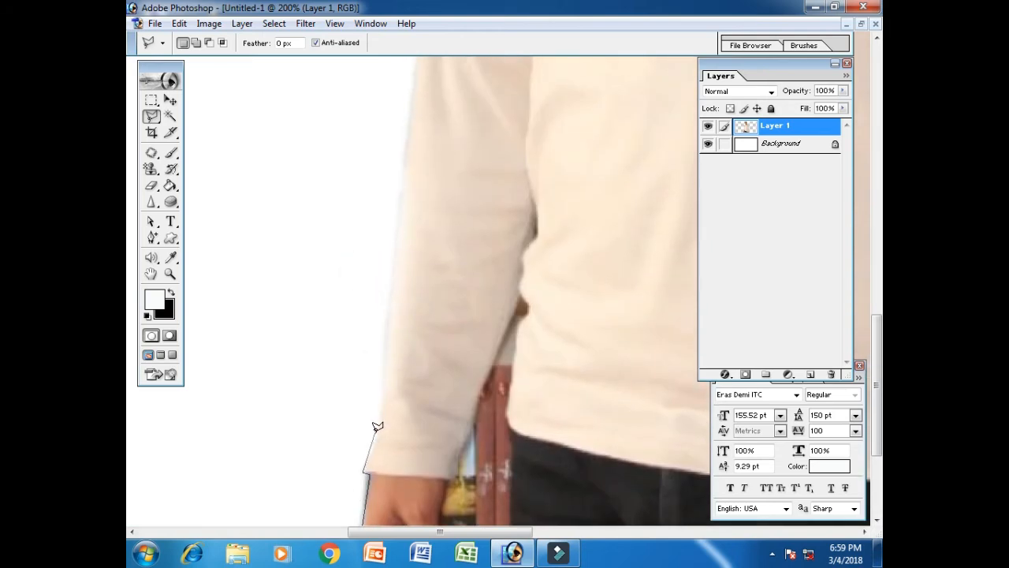
pyautogui.click(375, 432)
pyautogui.click(384, 374)
pyautogui.moveTo(400, 228); pyautogui.dragTo(384, 401)
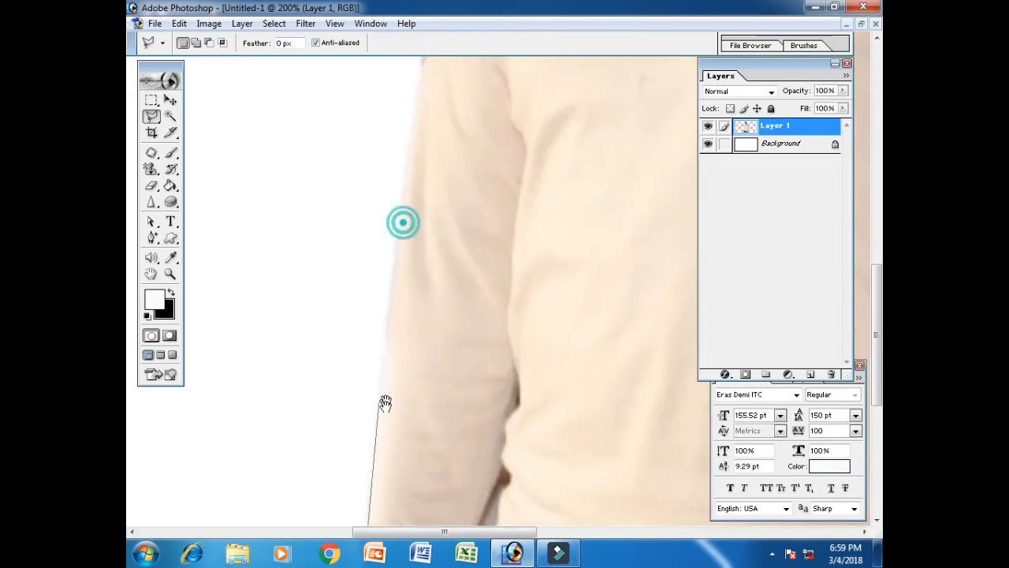
pyautogui.click(392, 305)
# Step: Continue the Polygonal Lasso outline up the outer edge of the man's right upper sleeve to the shoulder's corner
pyautogui.moveTo(401, 252); pyautogui.dragTo(380, 421)
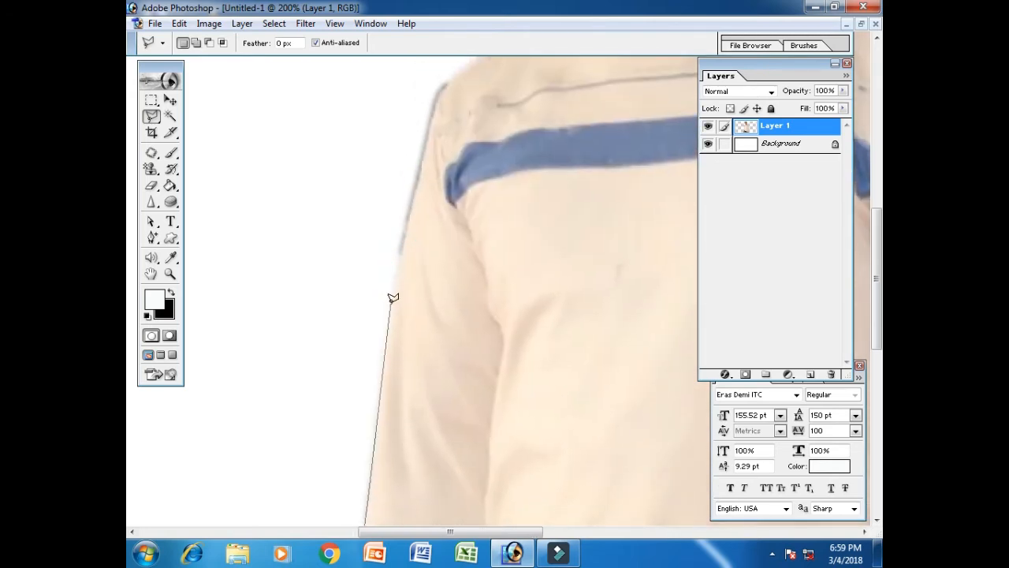
pyautogui.click(393, 288)
pyautogui.moveTo(413, 253); pyautogui.dragTo(369, 421)
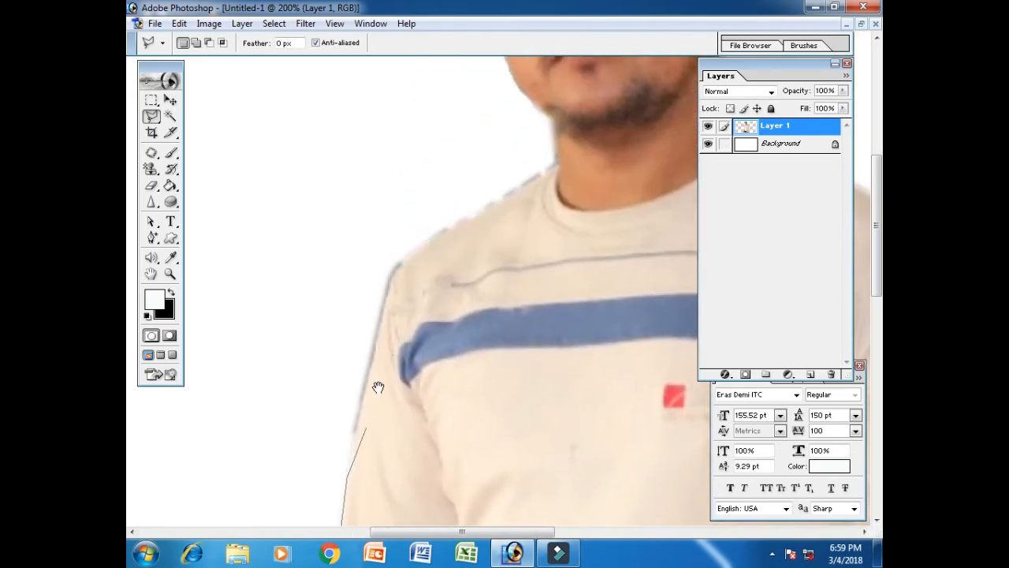
pyautogui.click(363, 398)
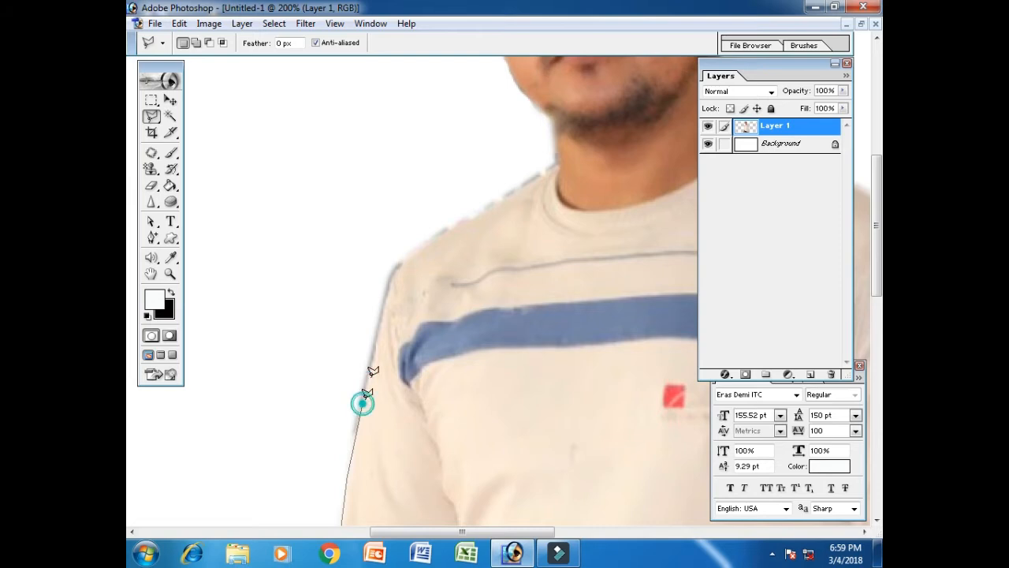
pyautogui.click(387, 300)
pyautogui.click(394, 273)
pyautogui.moveTo(394, 272); pyautogui.dragTo(351, 378)
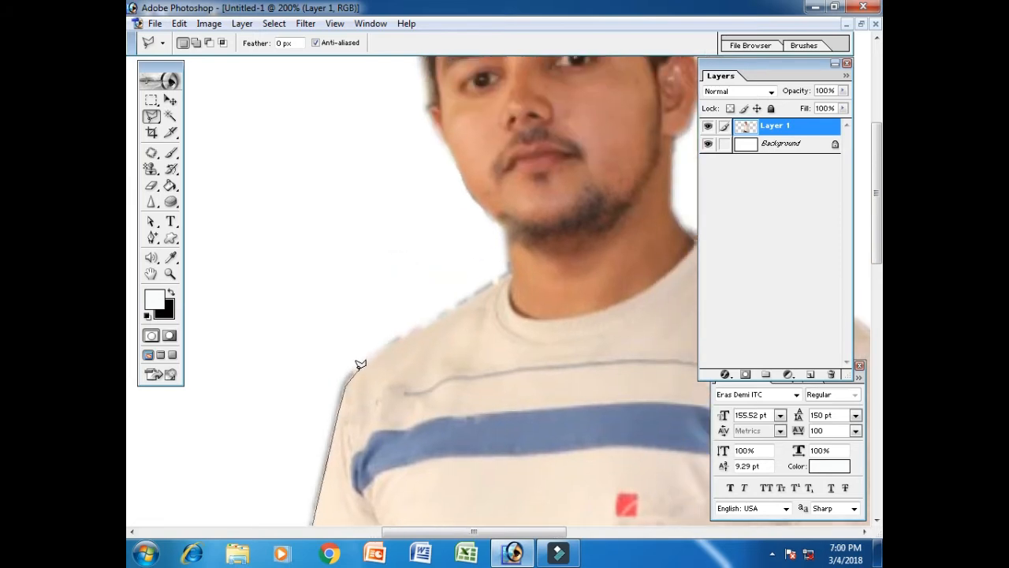
# Step: Trace the outline along the top of the right shoulder and up the side of the neck
pyautogui.click(356, 367)
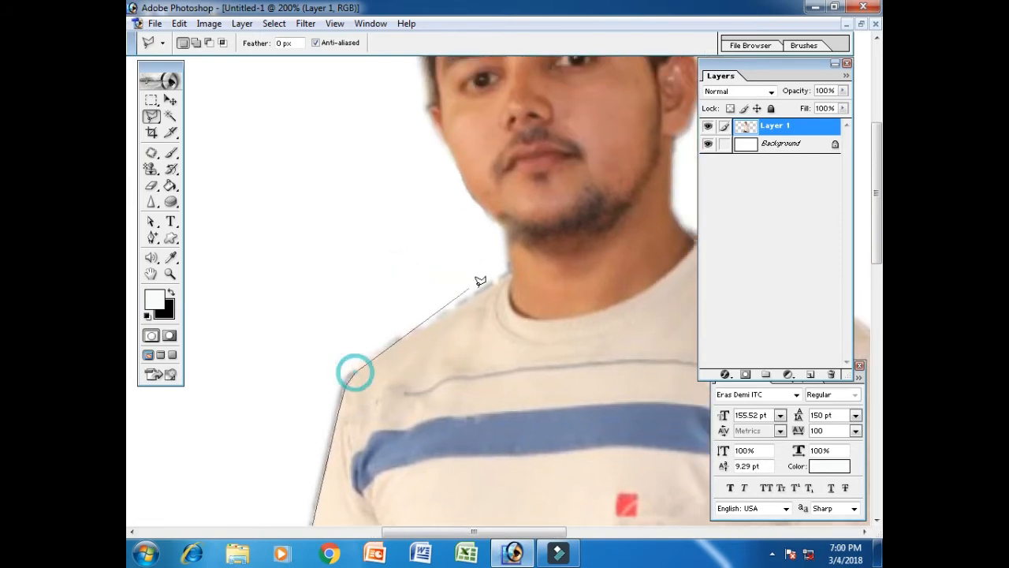
pyautogui.click(388, 343)
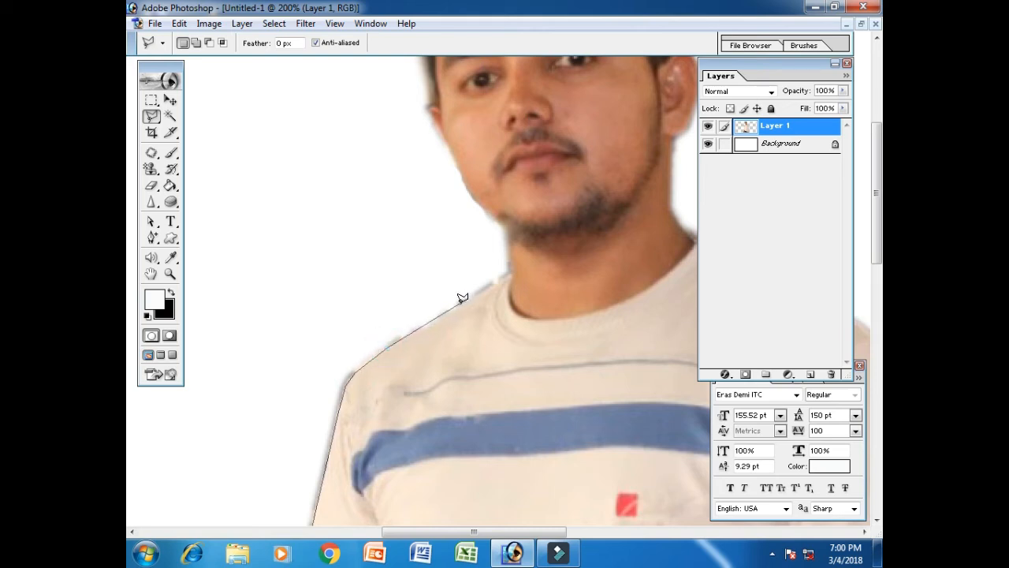
pyautogui.click(461, 301)
pyautogui.click(509, 274)
pyautogui.click(509, 272)
pyautogui.click(509, 253)
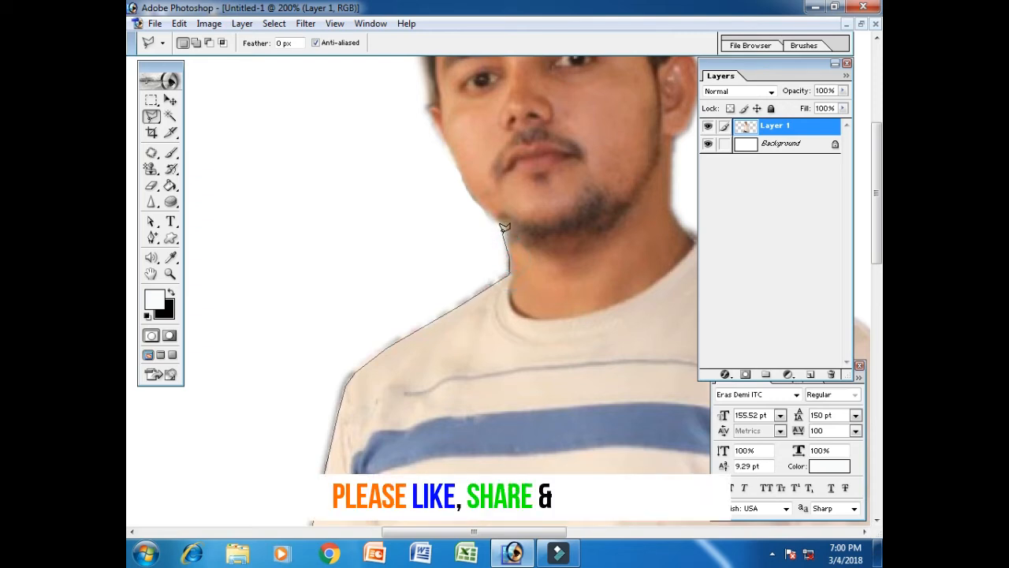
# Step: Trace the outline from the neck around the jaw and up to the cheek just below the ear
pyautogui.click(508, 233)
pyautogui.click(503, 223)
pyautogui.click(483, 208)
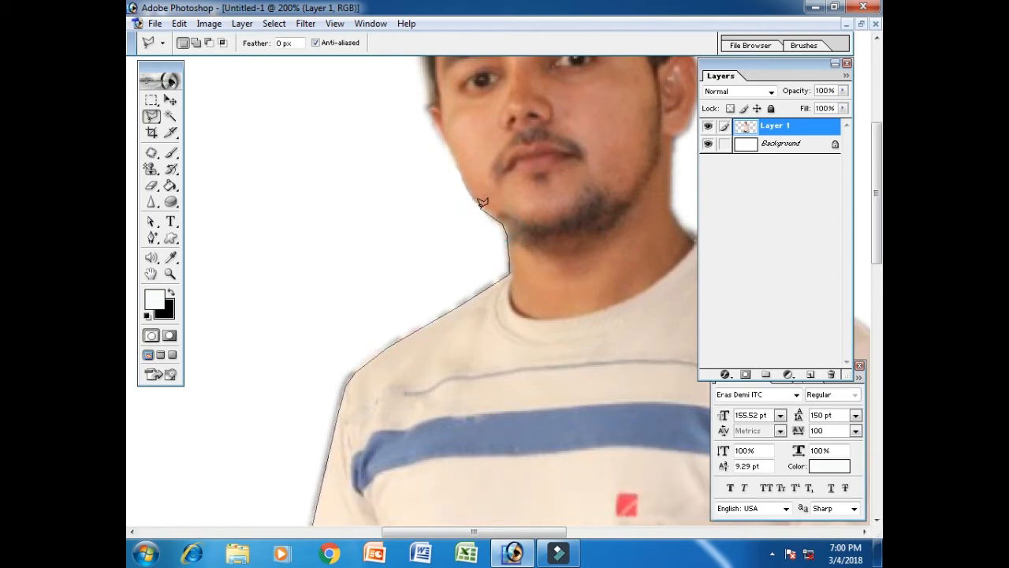
pyautogui.click(478, 207)
pyautogui.click(472, 202)
pyautogui.click(465, 186)
pyautogui.press('space')
pyautogui.moveTo(457, 194); pyautogui.dragTo(462, 243)
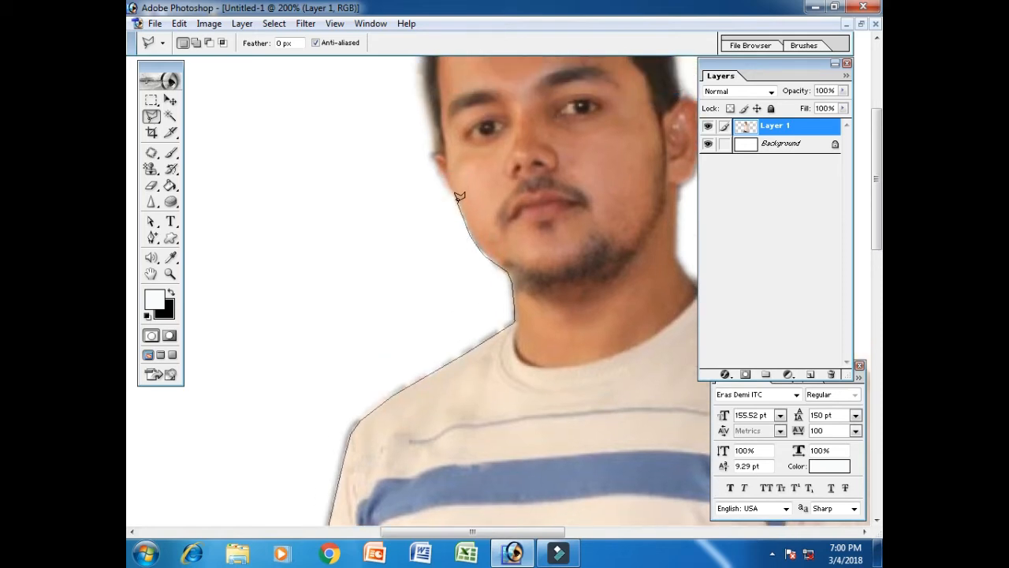
pyautogui.click(456, 202)
# Step: Run the outline down through the empty area outside the right arm and close it at its starting point below the hand
pyautogui.press('space')
pyautogui.moveTo(323, 357); pyautogui.dragTo(384, 172)
pyautogui.click(315, 308)
pyautogui.click(301, 374)
pyautogui.press('space')
pyautogui.moveTo(272, 439); pyautogui.dragTo(335, 177)
pyautogui.click(308, 400)
pyautogui.press('space')
pyautogui.moveTo(298, 446); pyautogui.dragTo(305, 323)
pyautogui.click(275, 412)
pyautogui.press('space')
pyautogui.moveTo(287, 451); pyautogui.dragTo(309, 270)
pyautogui.click(325, 420)
pyautogui.click(371, 476)
pyautogui.click(451, 455)
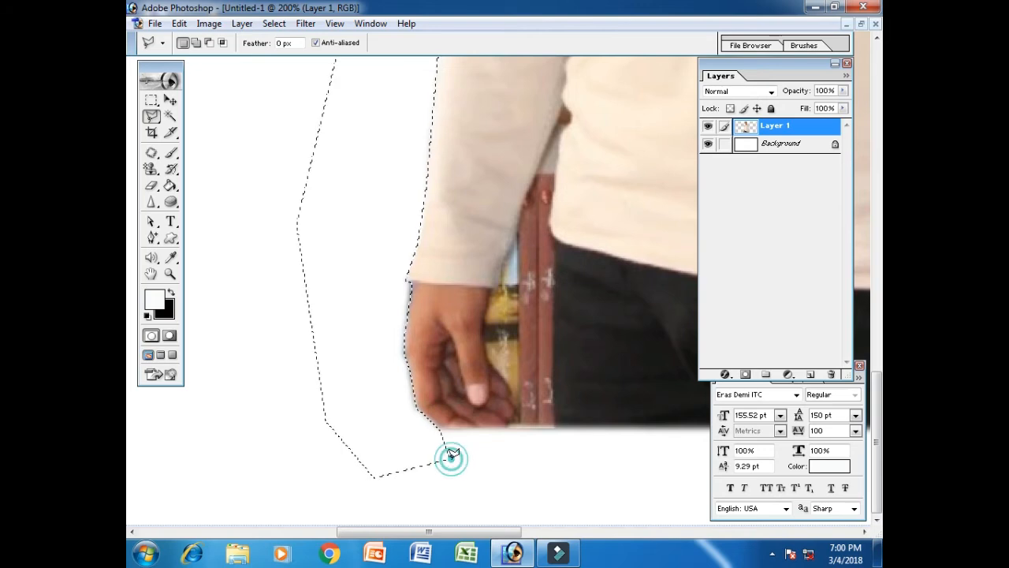
# Step: Feather the selection along the right arm, delete the fringe inside it and clear the selection
pyautogui.rightClick(382, 287)
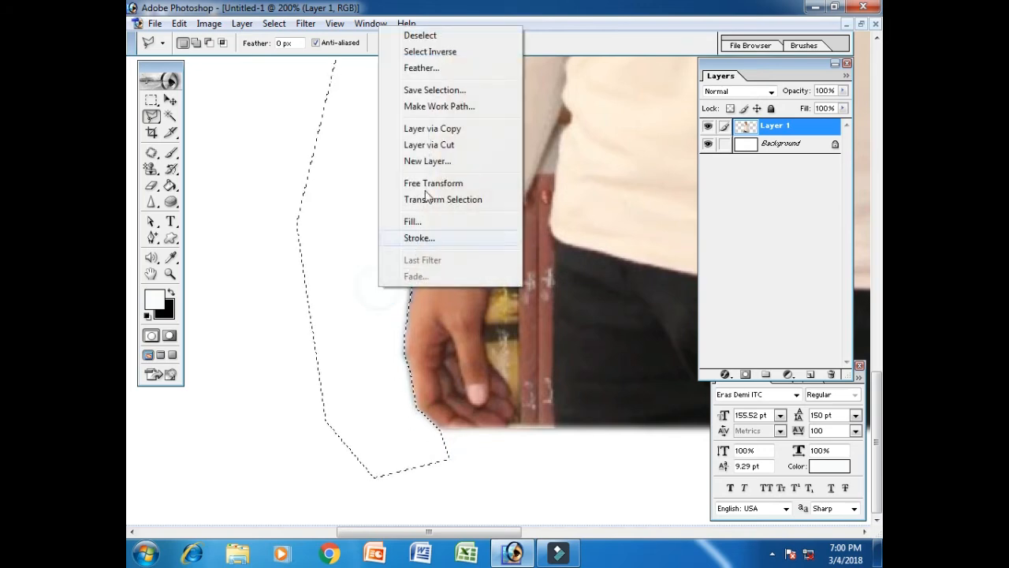
pyautogui.click(426, 68)
pyautogui.write('5')
pyautogui.press('Return')
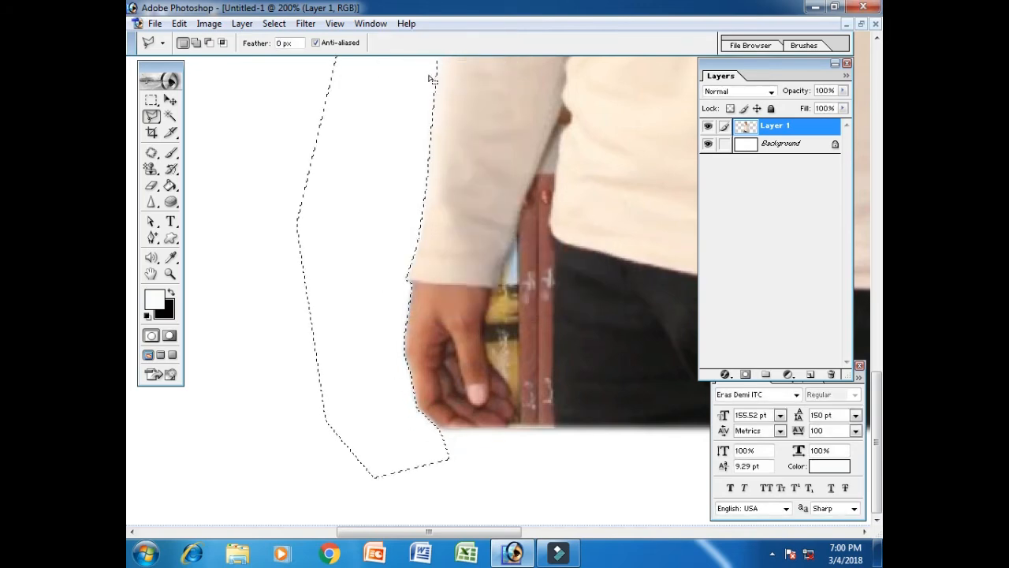
pyautogui.hotkey('ctrl', '-')
pyautogui.hotkey('ctrl', '-')
pyautogui.hotkey('ctrl', '-')
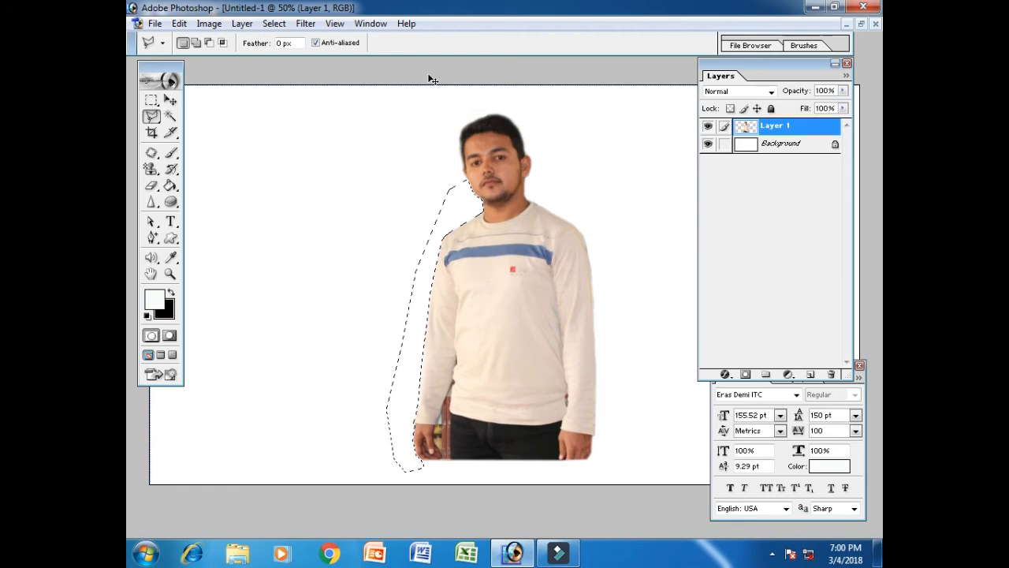
pyautogui.hotkey('ctrl', '+')
pyautogui.hotkey('ctrl', '+')
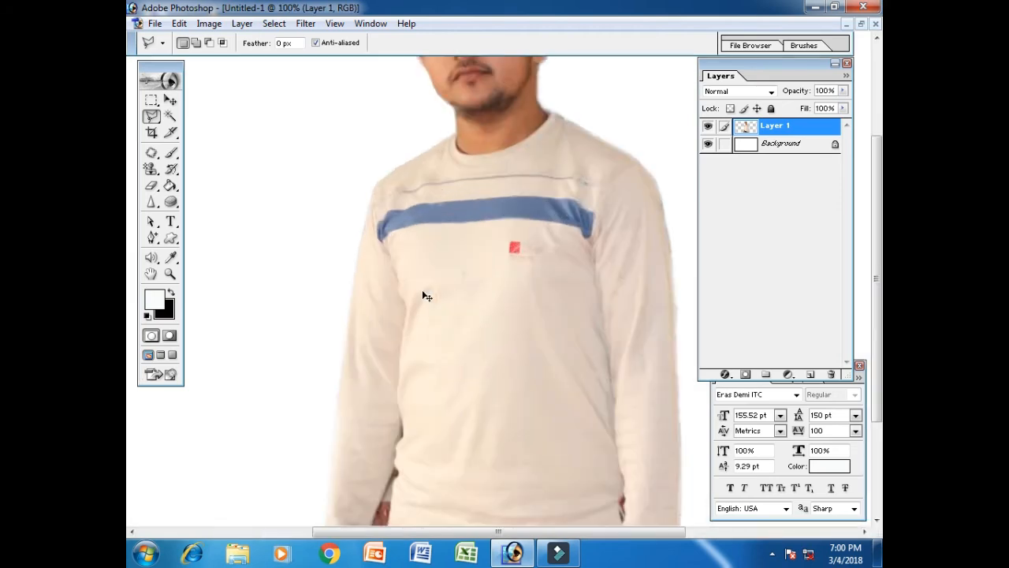
# Step: Start a Polygonal Lasso outline below the man's left hand and trace it up the outer edge of the left sleeve
pyautogui.moveTo(469, 302); pyautogui.dragTo(300, 278)
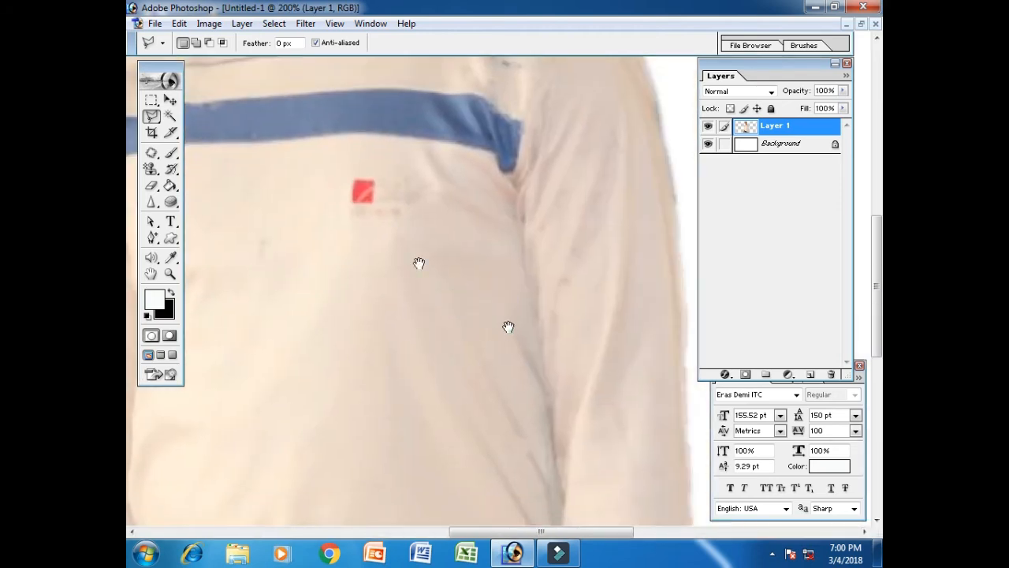
pyautogui.moveTo(510, 328); pyautogui.dragTo(314, 206)
pyautogui.moveTo(409, 354); pyautogui.dragTo(395, 177)
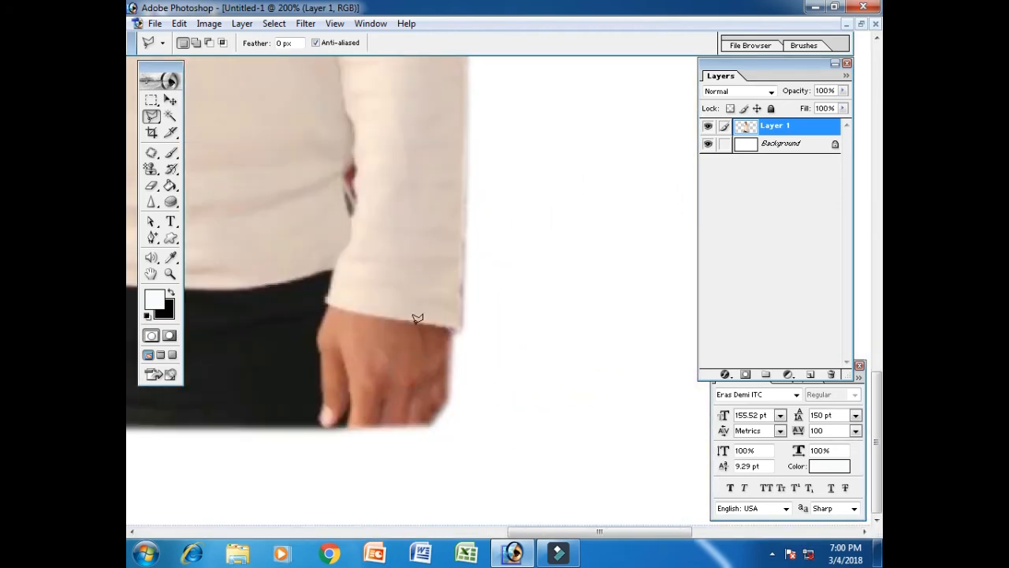
pyautogui.click(429, 461)
pyautogui.click(461, 326)
pyautogui.scroll(5, 467, 300)
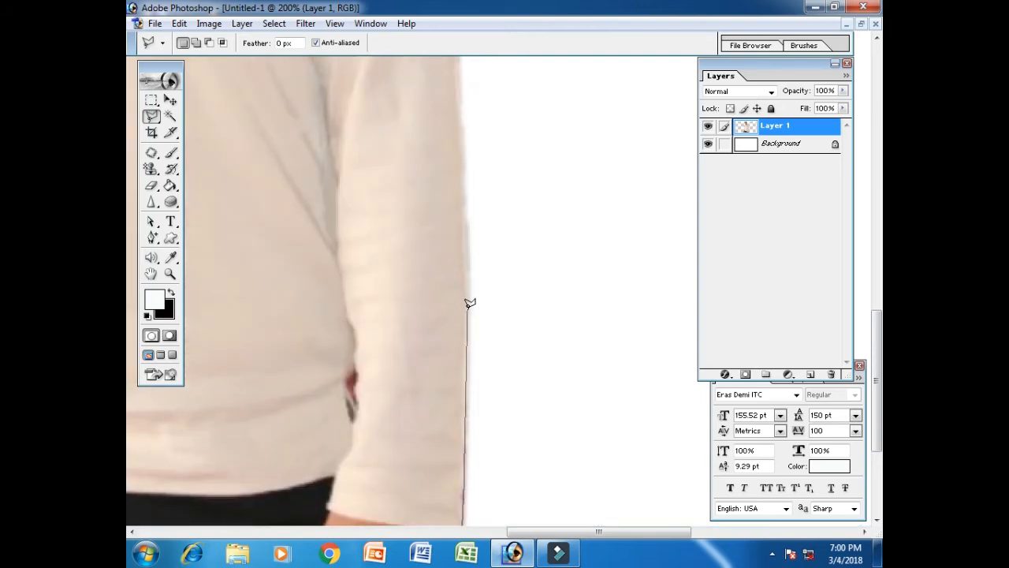
pyautogui.scroll(4, 469, 299)
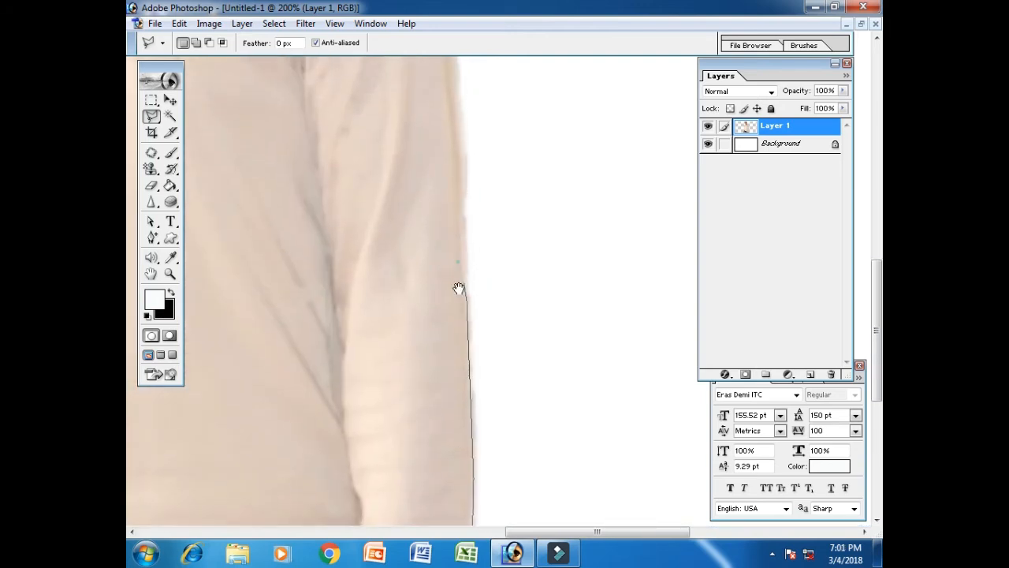
pyautogui.scroll(4, 465, 292)
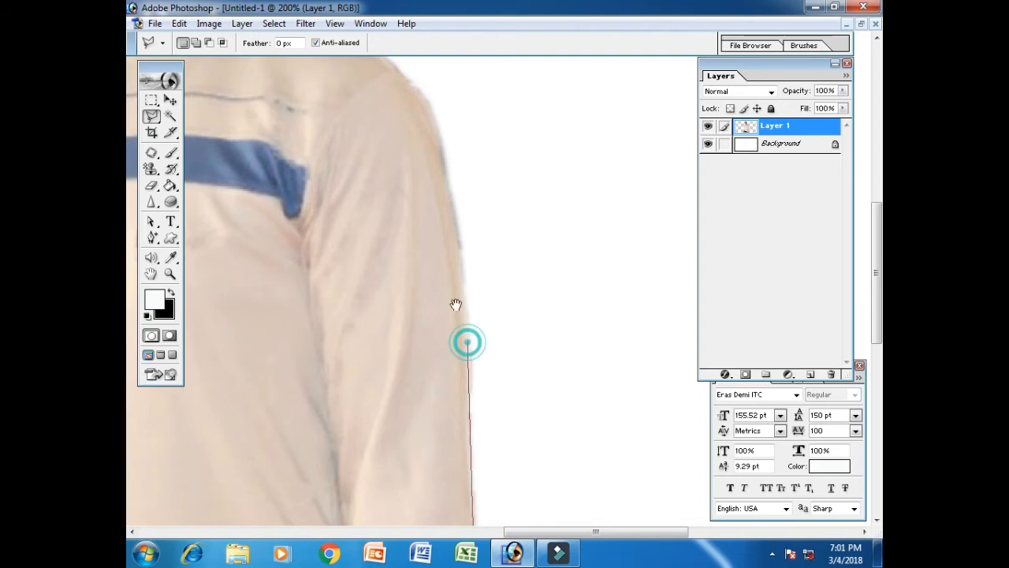
pyautogui.scroll(3, 466, 342)
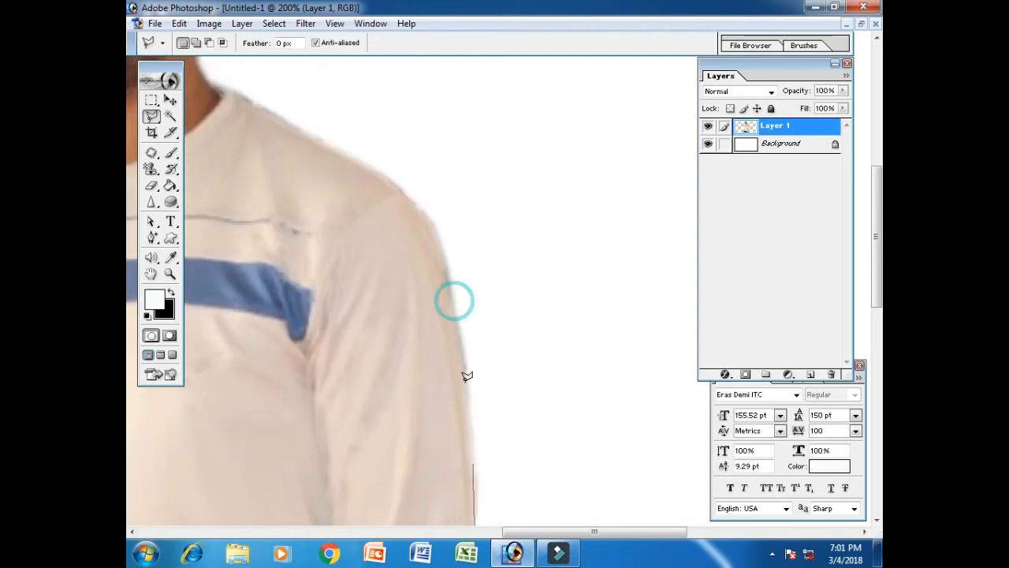
pyautogui.click(455, 303)
pyautogui.scroll(3, 455, 302)
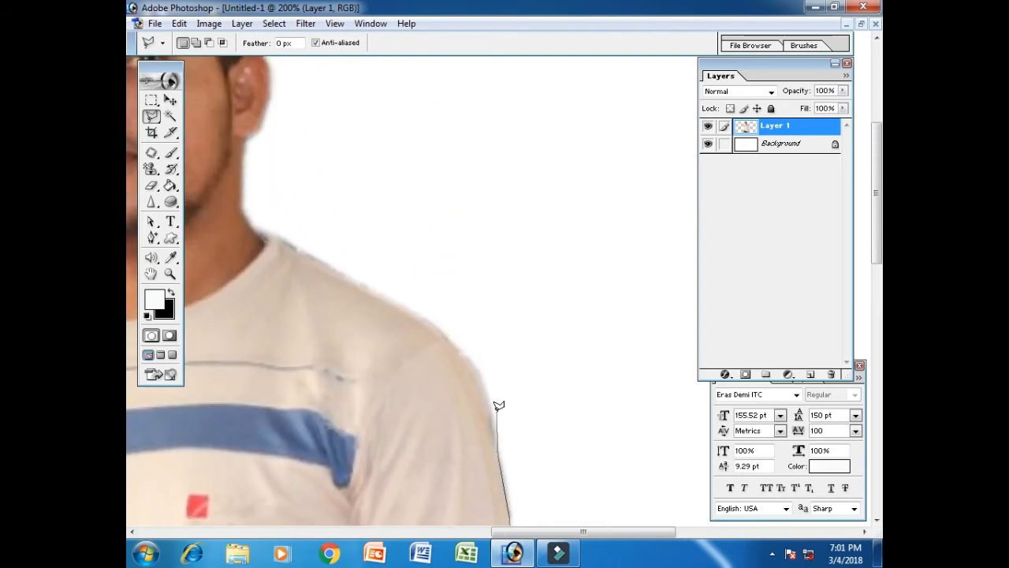
# Step: Trace the outline around the left shoulder and along its top to the base of the neck
pyautogui.click(485, 390)
pyautogui.click(477, 366)
pyautogui.moveTo(447, 347); pyautogui.dragTo(532, 410)
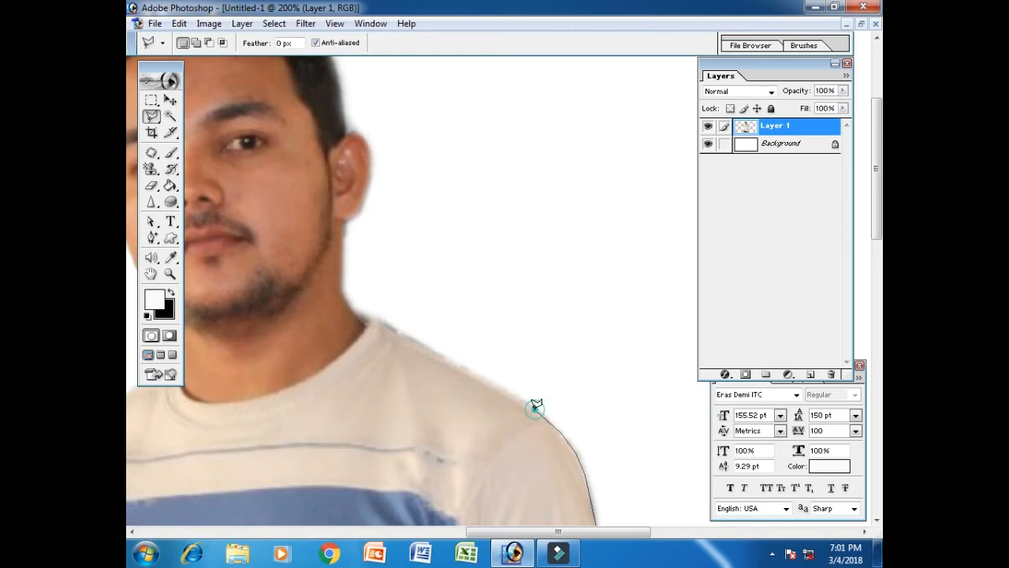
pyautogui.click(492, 380)
pyautogui.moveTo(432, 347); pyautogui.dragTo(500, 384)
pyautogui.click(453, 353)
pyautogui.click(442, 345)
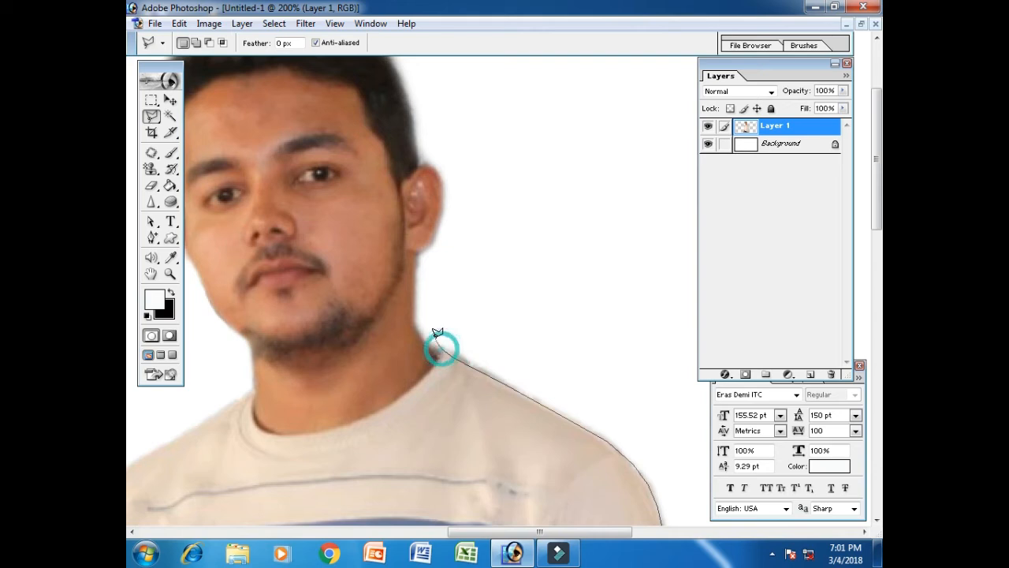
pyautogui.click(433, 331)
# Step: Run the outline down through the empty area outside the left arm and close it at its starting point below the hand
pyautogui.click(468, 300)
pyautogui.click(533, 303)
pyautogui.click(608, 333)
pyautogui.moveTo(675, 414); pyautogui.dragTo(439, 256)
pyautogui.click(525, 330)
pyautogui.moveTo(530, 430); pyautogui.dragTo(508, 237)
pyautogui.moveTo(516, 478); pyautogui.dragTo(510, 271)
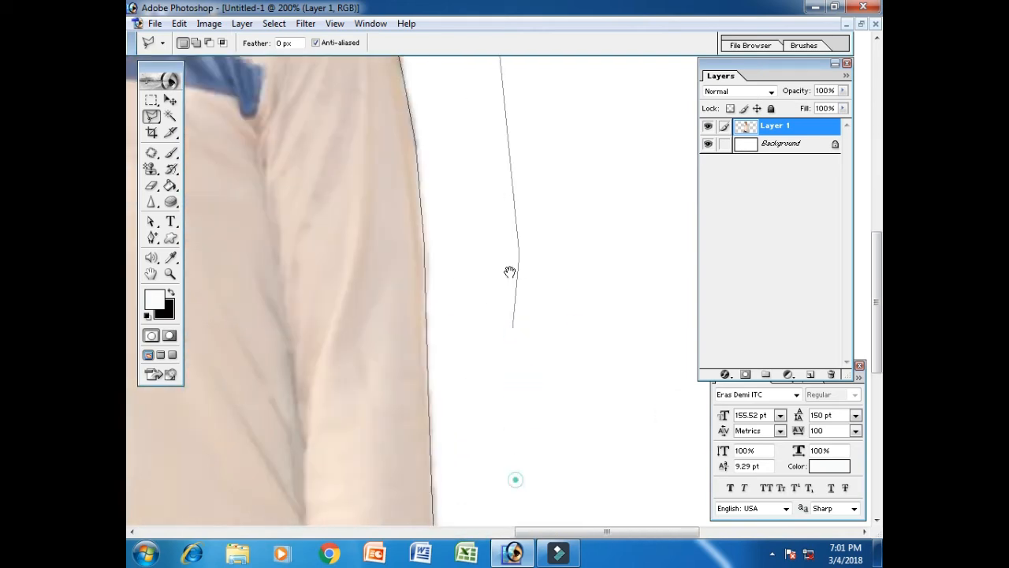
pyautogui.click(518, 468)
pyautogui.moveTo(503, 500); pyautogui.dragTo(552, 332)
pyautogui.click(536, 456)
pyautogui.click(436, 479)
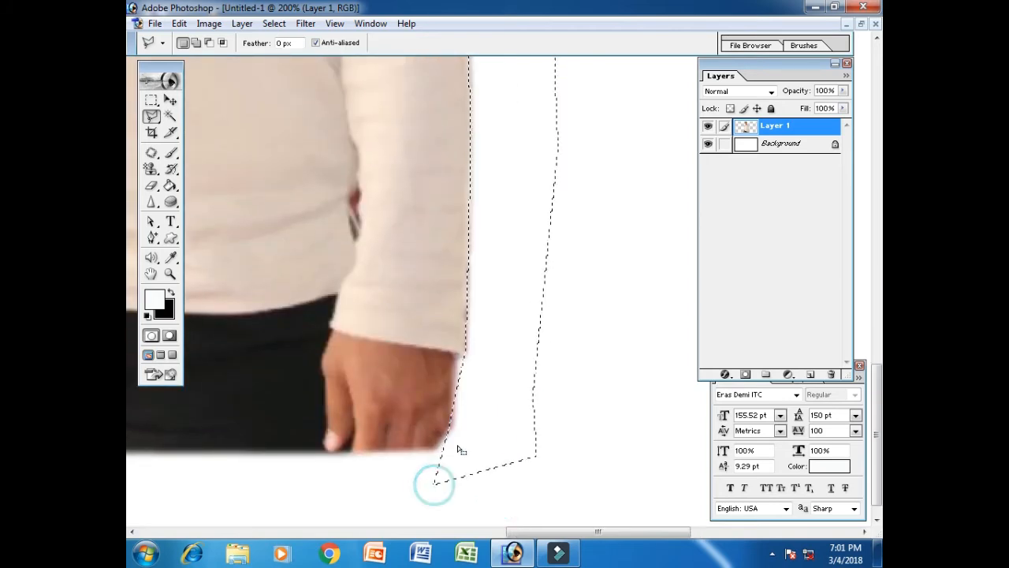
# Step: Feather the left-arm selection by 1 pixel, delete the fringe inside it and clear the selection
pyautogui.rightClick(476, 379)
pyautogui.click(542, 158)
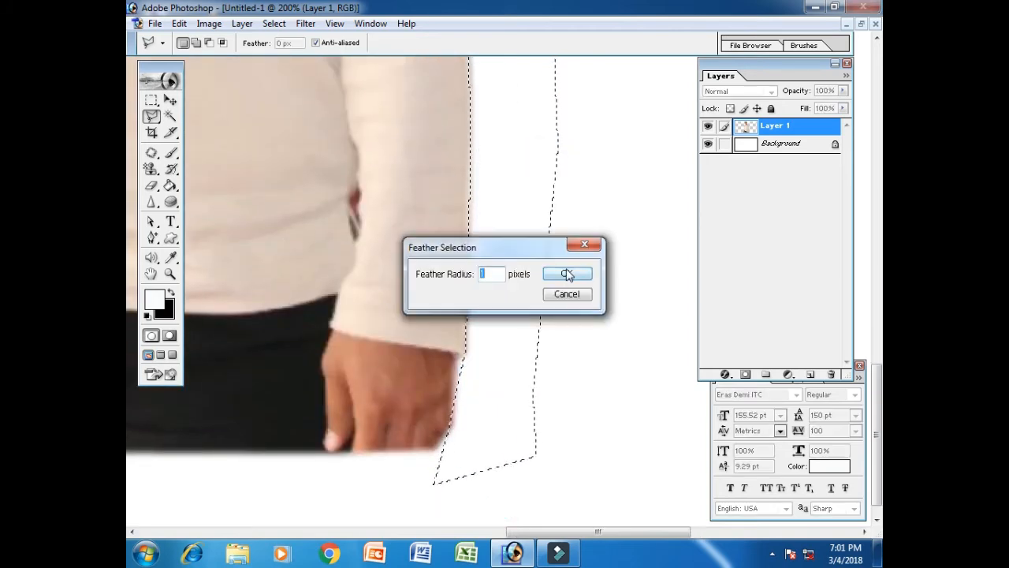
pyautogui.click(565, 271)
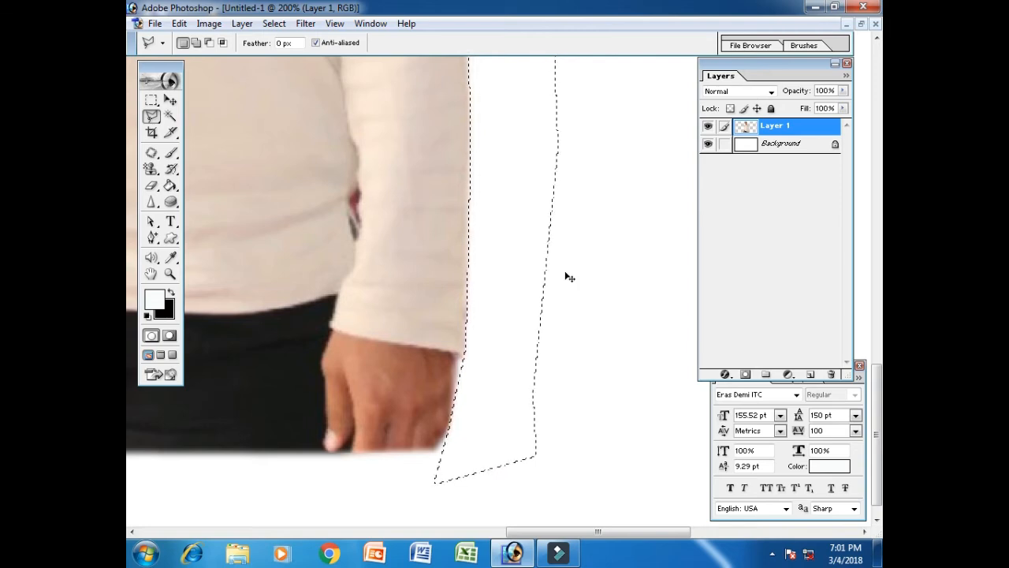
pyautogui.hotkey('ctrl', '-')
pyautogui.hotkey('ctrl', '-')
pyautogui.hotkey('ctrl', '-')
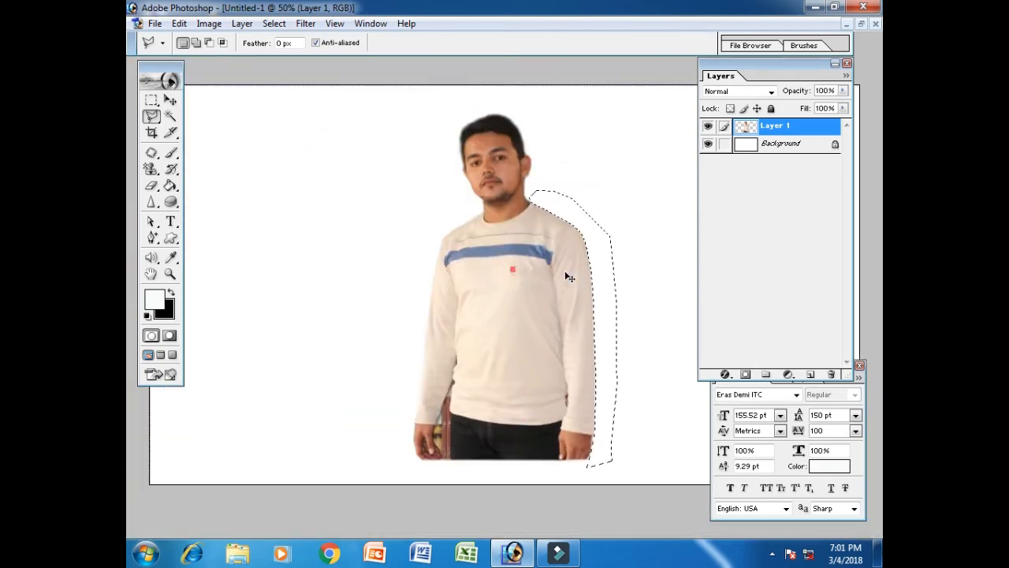
pyautogui.hotkey('ctrl', '-')
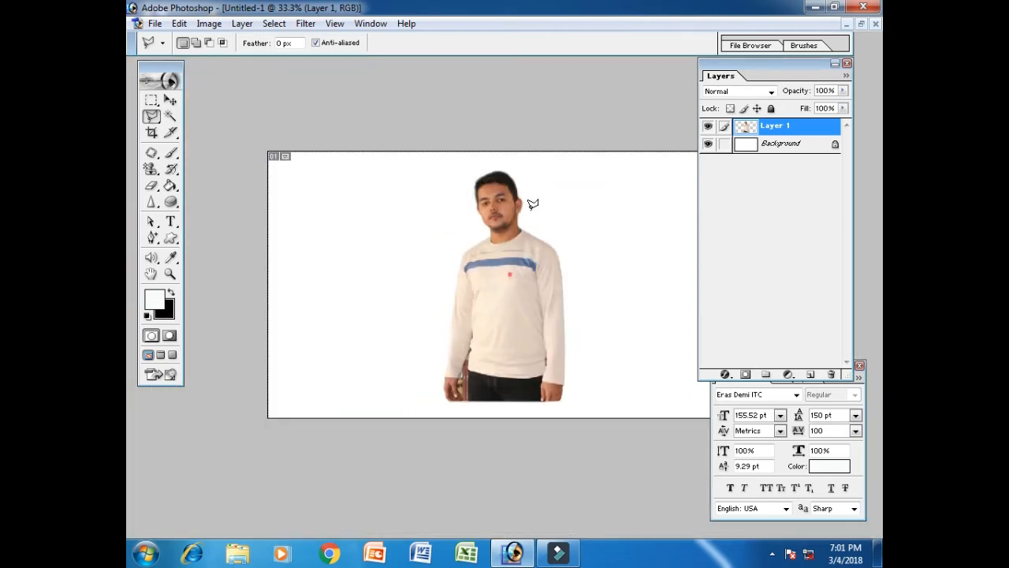
# Step: Start a Polygonal Lasso outline below the man's right hand and trace the fingertips bordering the leftover bookshelf strip
pyautogui.hotkey('ctrl', '+')
pyautogui.hotkey('ctrl', '+')
pyautogui.hotkey('ctrl', '+')
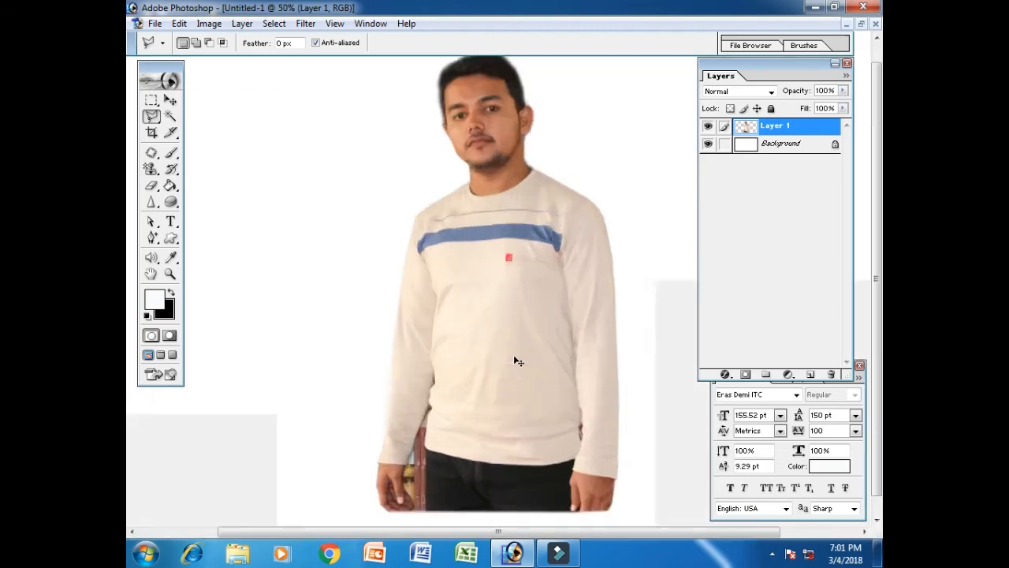
pyautogui.hotkey('ctrl', '+')
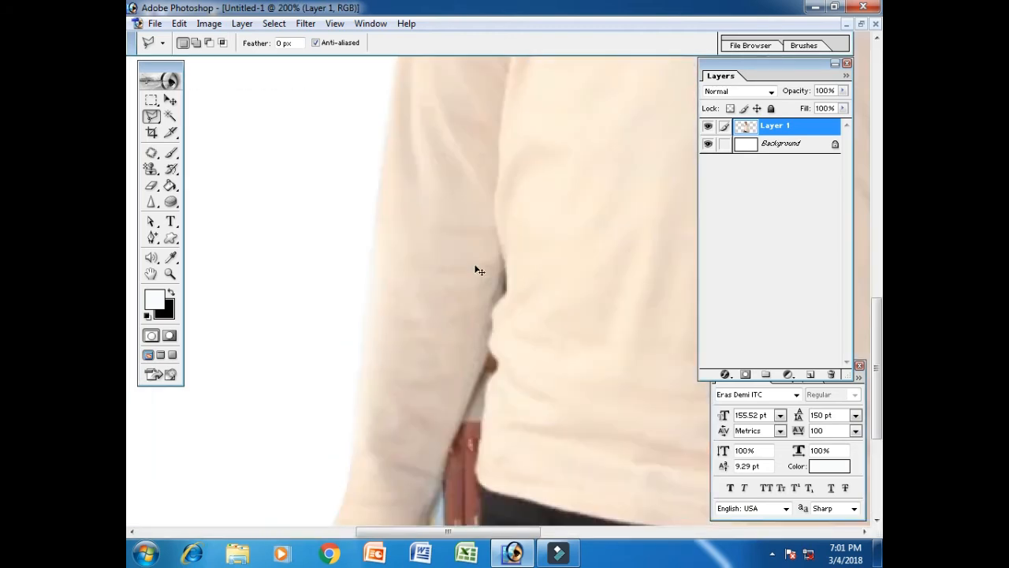
pyautogui.scroll(-5, 476, 260)
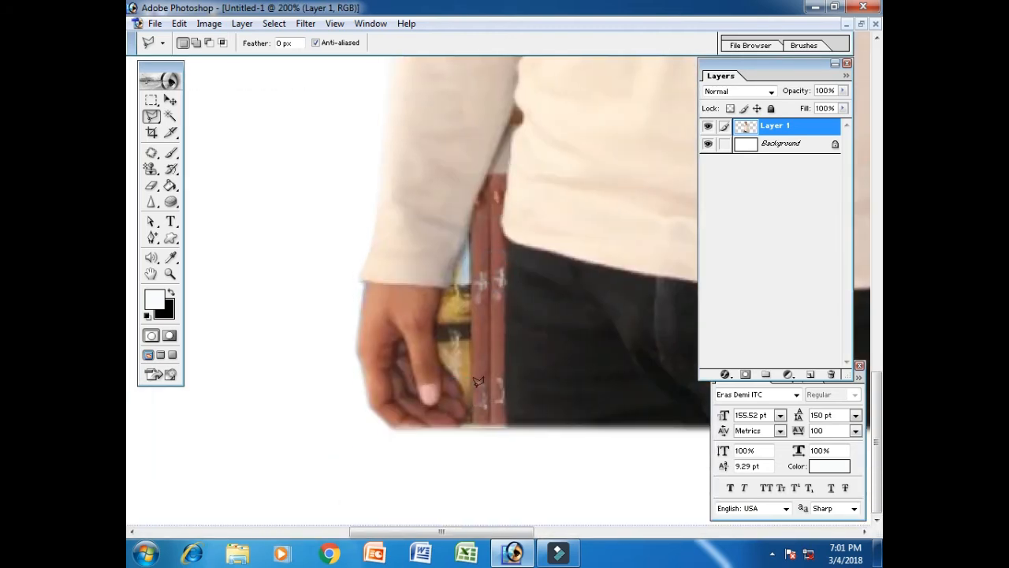
pyautogui.click(445, 465)
pyautogui.click(462, 425)
pyautogui.click(464, 416)
pyautogui.click(466, 406)
pyautogui.click(465, 391)
# Step: Trace the outline up the inner edge of the right hand to the sleeve cuff
pyautogui.click(447, 365)
pyautogui.click(439, 355)
pyautogui.click(438, 347)
pyautogui.click(437, 327)
pyautogui.click(437, 313)
pyautogui.click(441, 296)
pyautogui.click(449, 285)
# Step: Trace the outline up the inner edge of the right sleeve to the top of the gap between arm and body
pyautogui.click(455, 282)
pyautogui.click(458, 257)
pyautogui.click(459, 241)
pyautogui.click(523, 111)
pyautogui.click(525, 116)
# Step: Trace the outline down the side of the shirt from the top of the gap to the hem
pyautogui.click(523, 122)
pyautogui.click(516, 129)
pyautogui.click(513, 139)
pyautogui.click(503, 207)
pyautogui.click(505, 230)
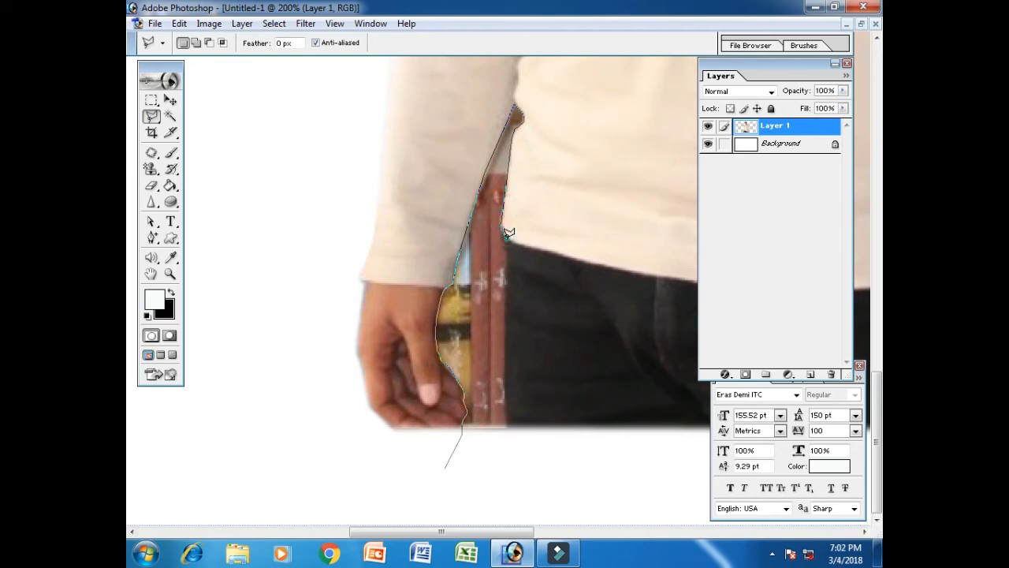
pyautogui.click(507, 238)
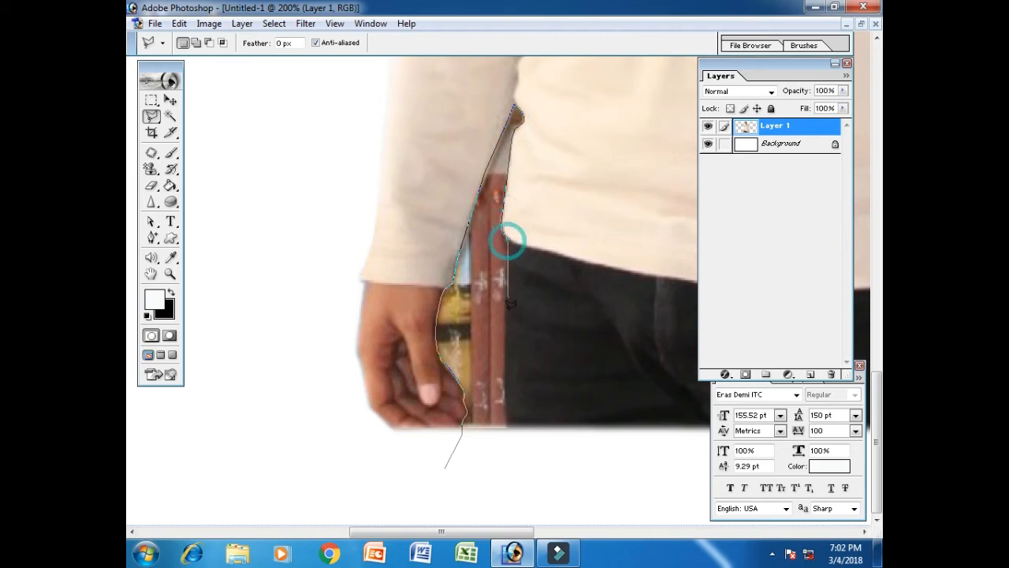
# Step: Trace the outline down the edge of the black trousers and close the selection below the right hand
pyautogui.click(506, 390)
pyautogui.click(506, 453)
pyautogui.click(484, 469)
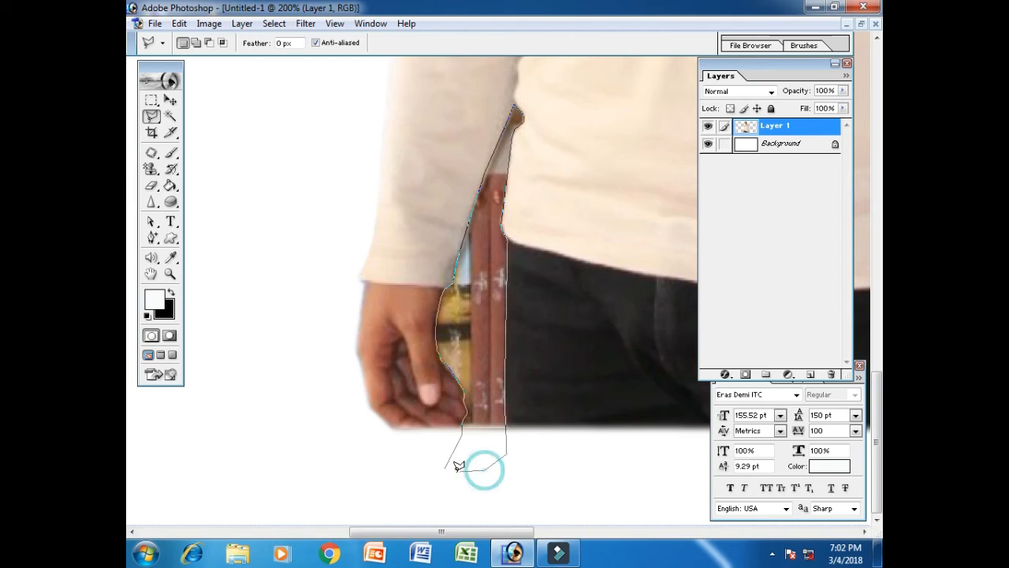
pyautogui.doubleClick(446, 465)
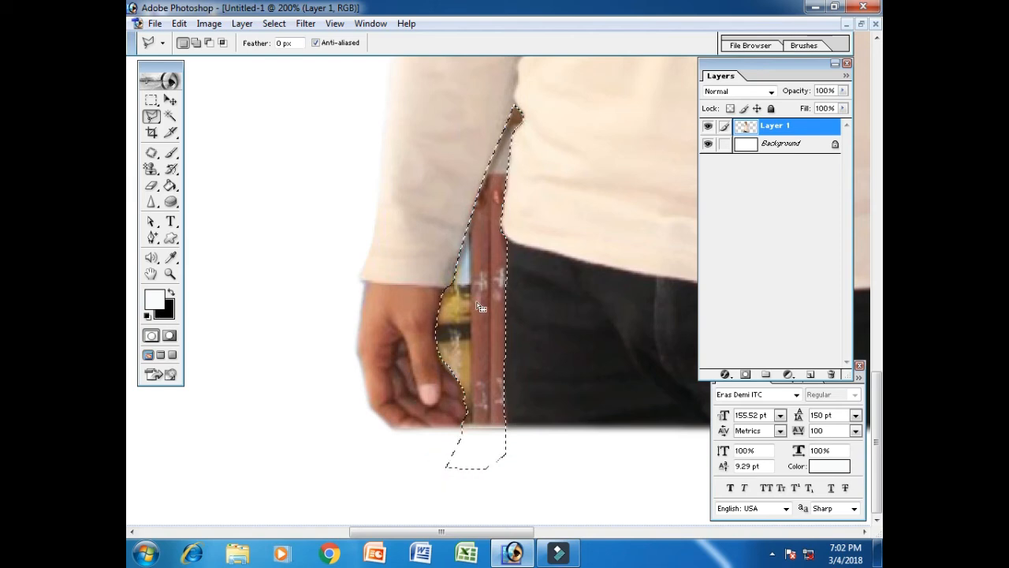
# Step: Feather the selection, delete the leftover bookshelf strip between the right arm and body, and deselect
pyautogui.rightClick(477, 41)
pyautogui.click(546, 80)
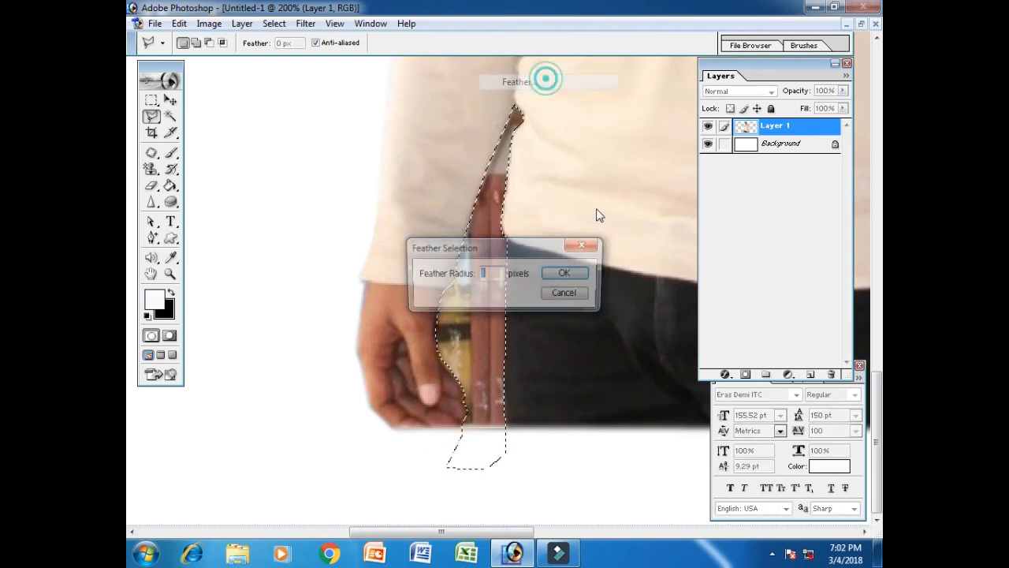
pyautogui.click(569, 275)
pyautogui.press('Delete')
pyautogui.hotkey('ctrl', 'd')
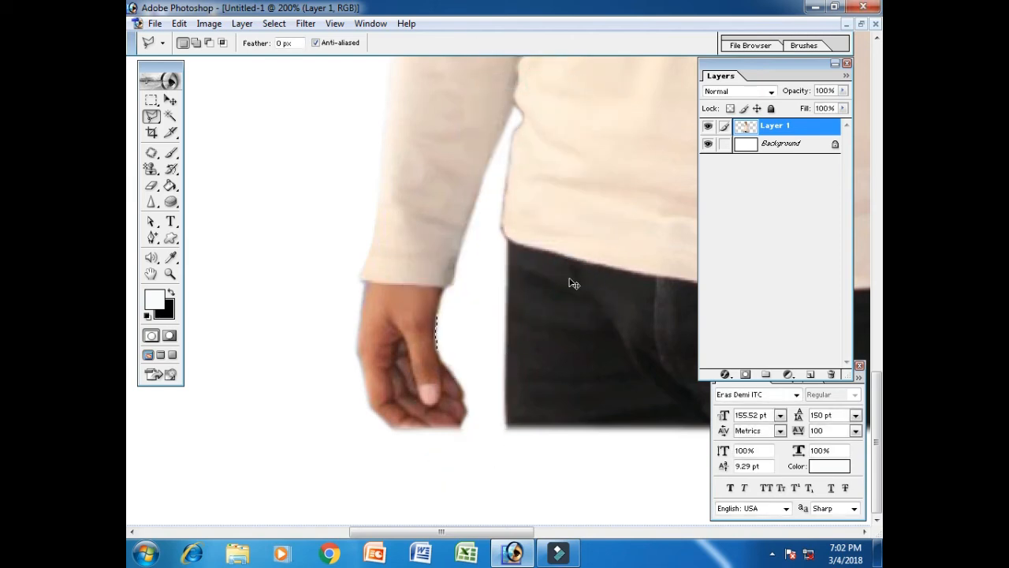
# Step: Move the Layers palette aside, restore Untitled-1 to a floating window and activate the Move tool
pyautogui.hotkey('ctrl', '-')
pyautogui.hotkey('ctrl', '-')
pyautogui.hotkey('ctrl', '-')
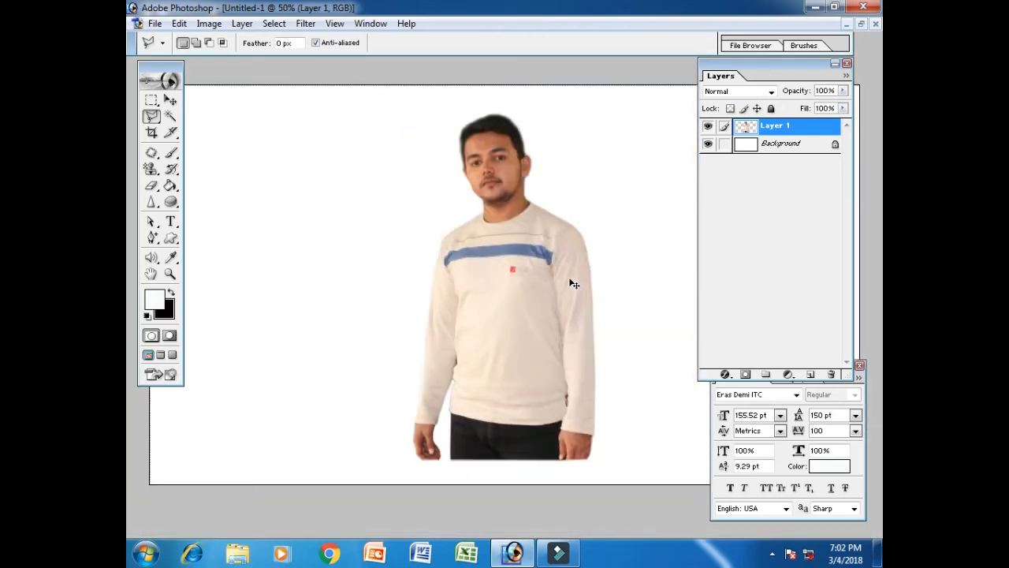
pyautogui.hotkey('ctrl', '-')
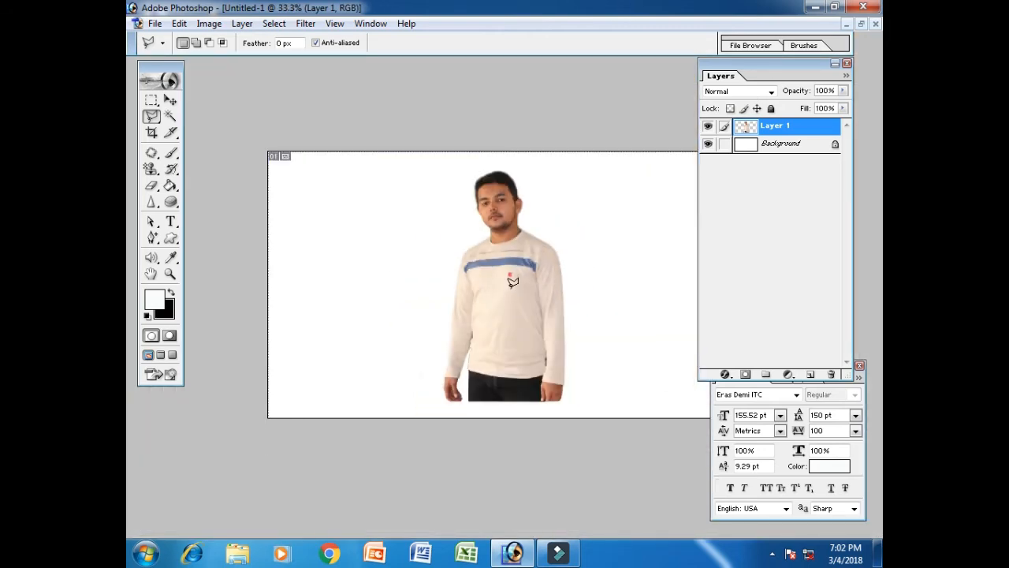
pyautogui.moveTo(746, 64); pyautogui.dragTo(831, 64)
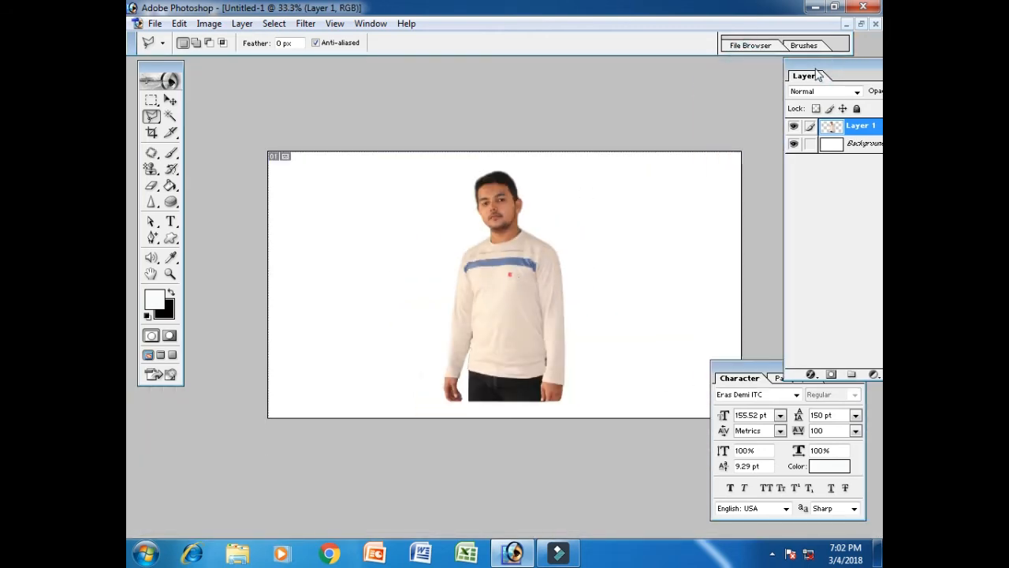
pyautogui.click(864, 25)
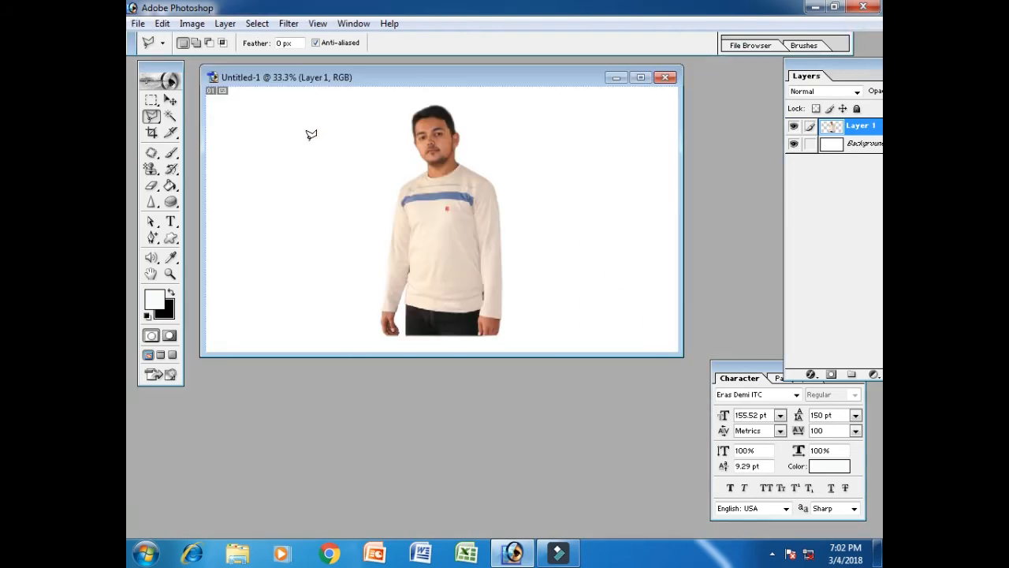
pyautogui.click(170, 100)
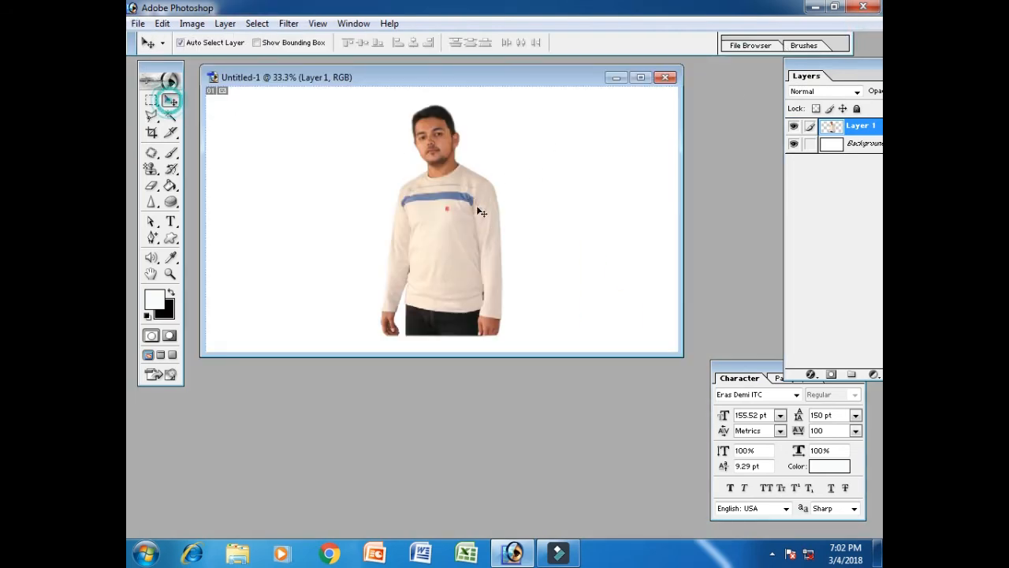
# Step: Browse for an image to open in the BG 1 folder, inside YouTube Channel > All Wallpapars > Walpapar's on drive E:
pyautogui.doubleClick(404, 380)
pyautogui.click(563, 103)
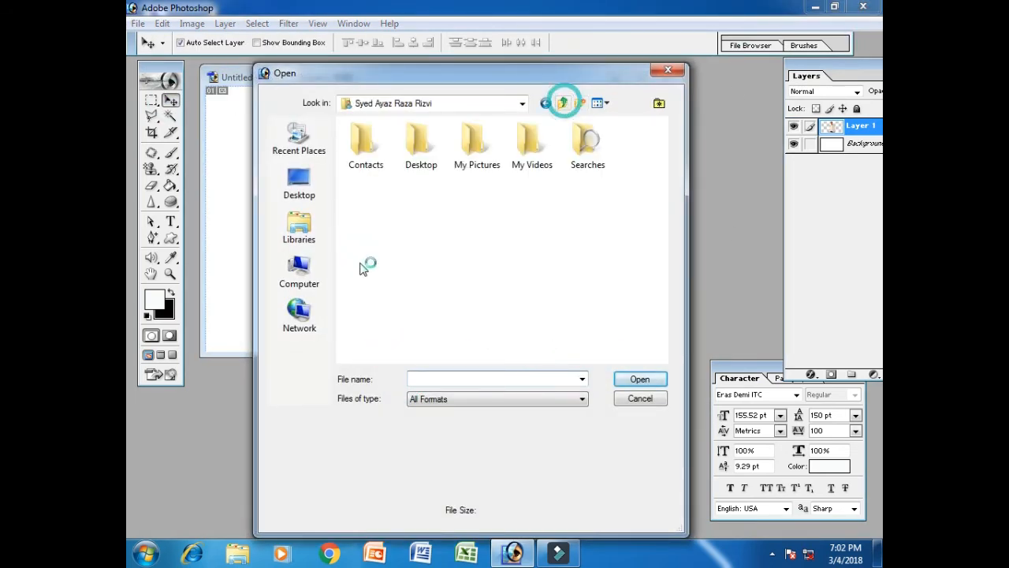
pyautogui.click(299, 268)
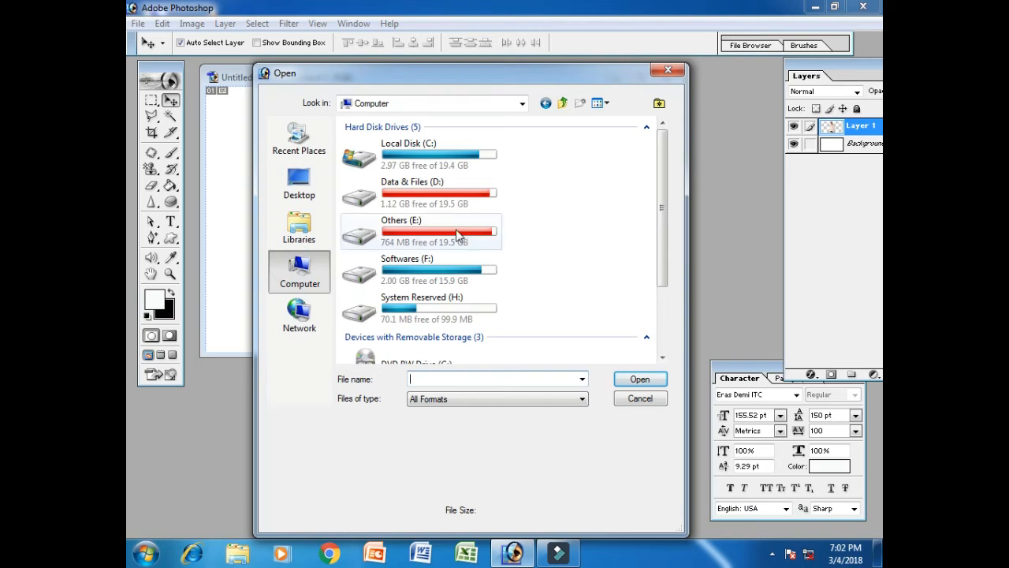
pyautogui.doubleClick(415, 230)
pyautogui.doubleClick(396, 140)
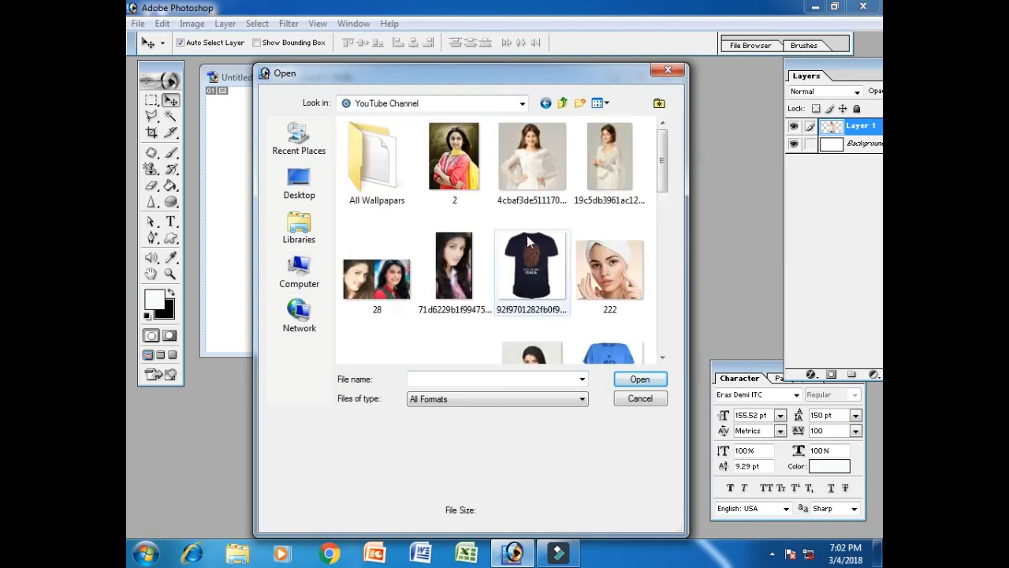
pyautogui.doubleClick(354, 153)
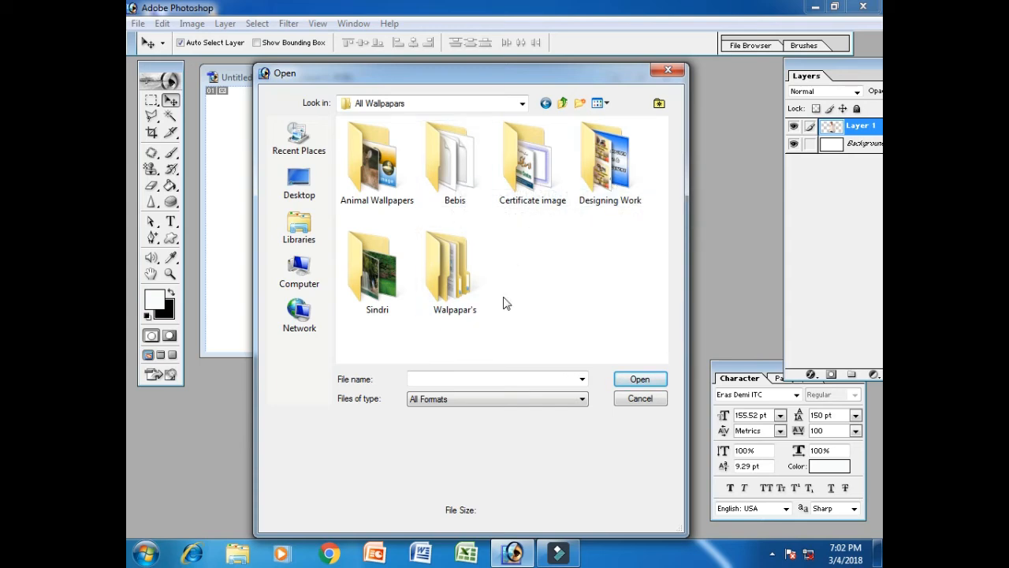
pyautogui.doubleClick(453, 268)
pyautogui.doubleClick(358, 140)
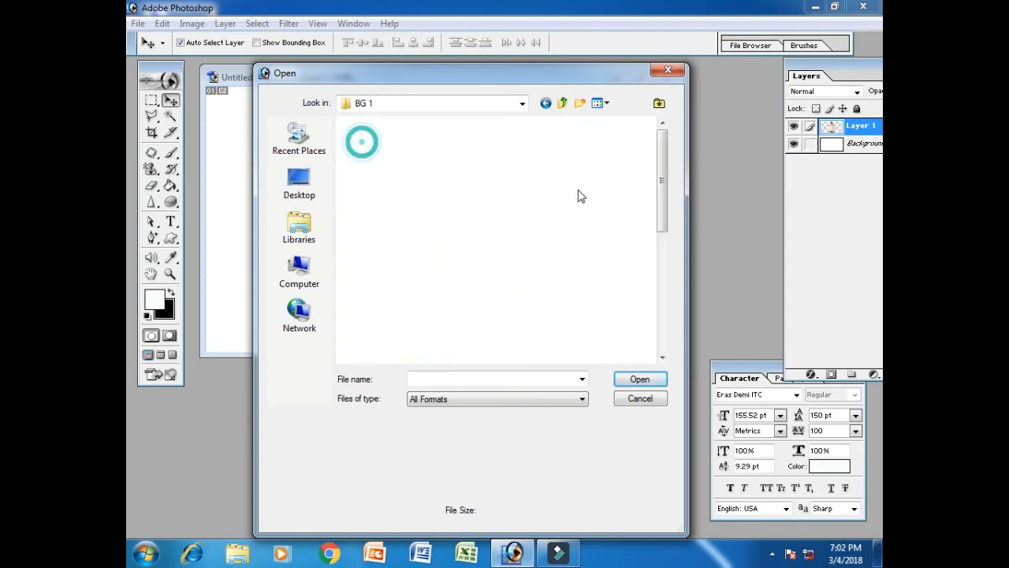
# Step: Open the teal background image Samad BG (10038) from the BG 1 folder
pyautogui.moveTo(662, 139); pyautogui.dragTo(678, 247)
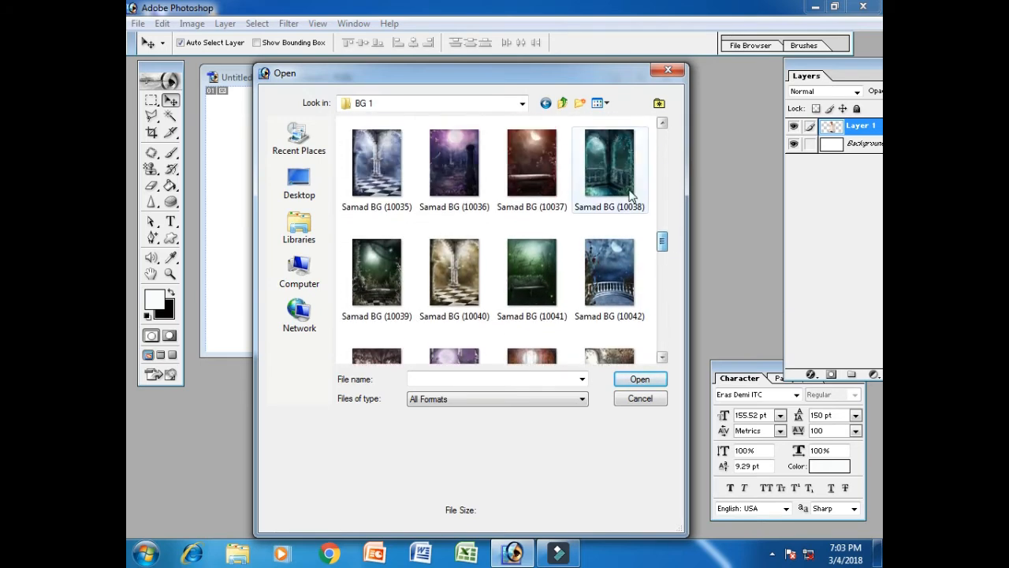
pyautogui.click(608, 166)
pyautogui.click(640, 379)
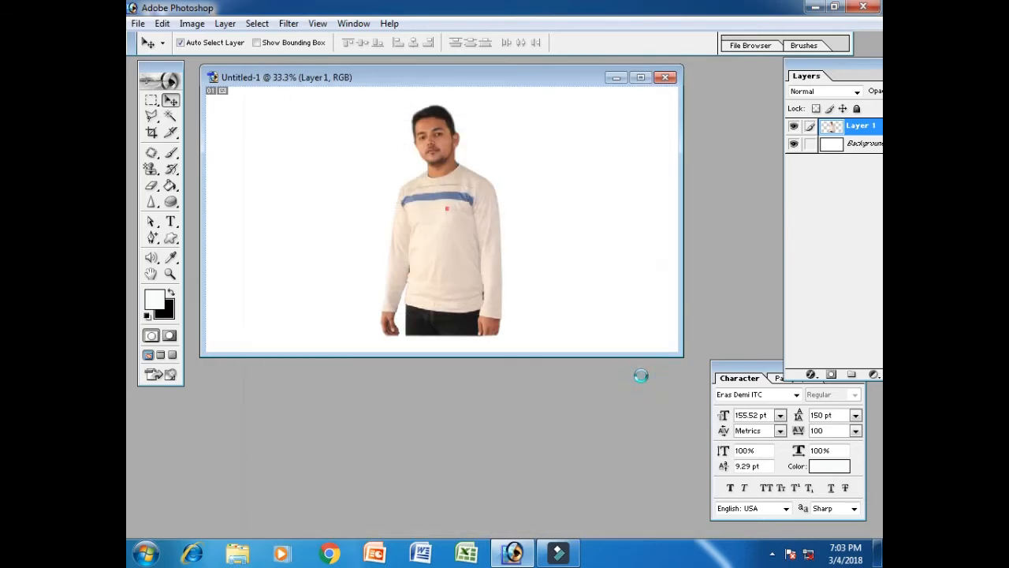
# Step: Open the brown mushroom background image Samad BG (10077) from the BG 1 folder
pyautogui.doubleClick(710, 152)
pyautogui.click(661, 146)
pyautogui.moveTo(662, 174); pyautogui.dragTo(667, 333)
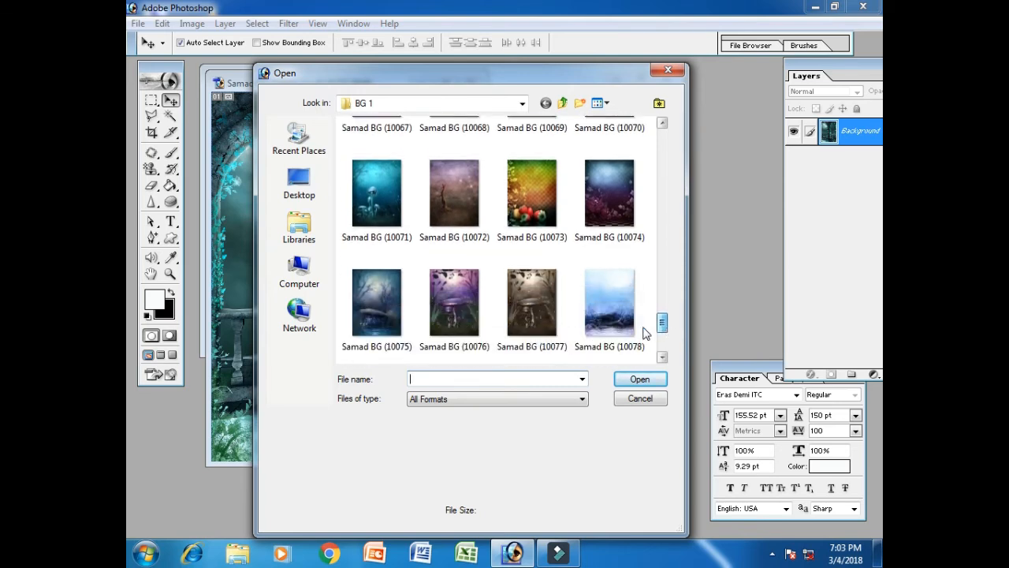
pyautogui.click(531, 302)
pyautogui.click(640, 379)
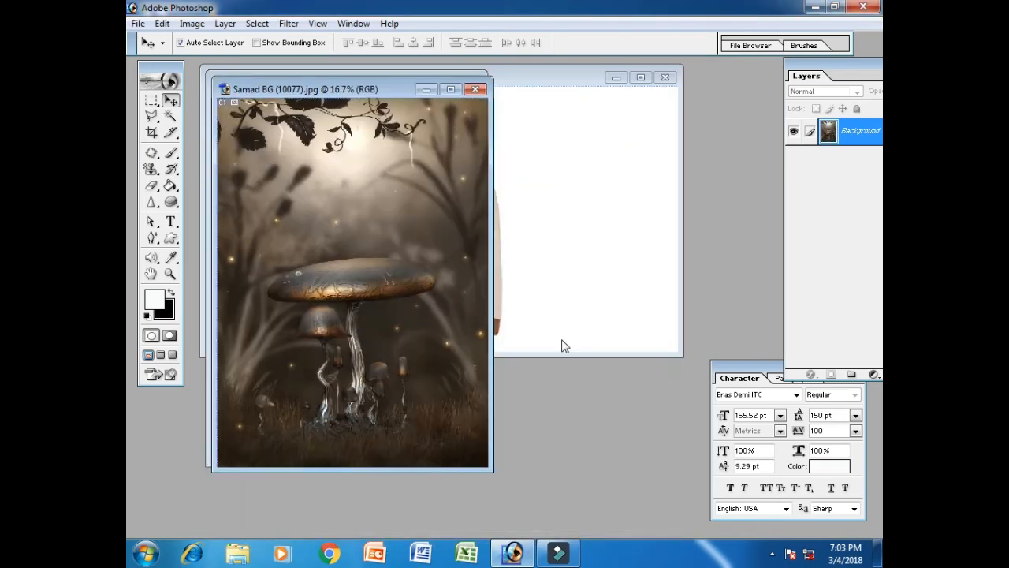
# Step: Open the grey arcade background image Samad BG (10047) from the BG 1 folder
pyautogui.doubleClick(726, 173)
pyautogui.moveTo(669, 146); pyautogui.dragTo(678, 267)
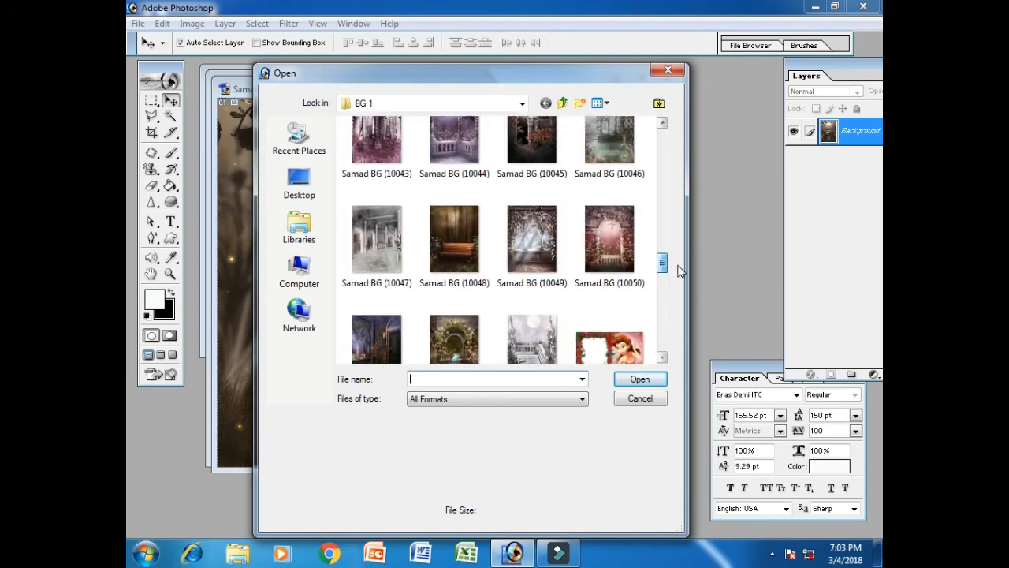
pyautogui.click(409, 244)
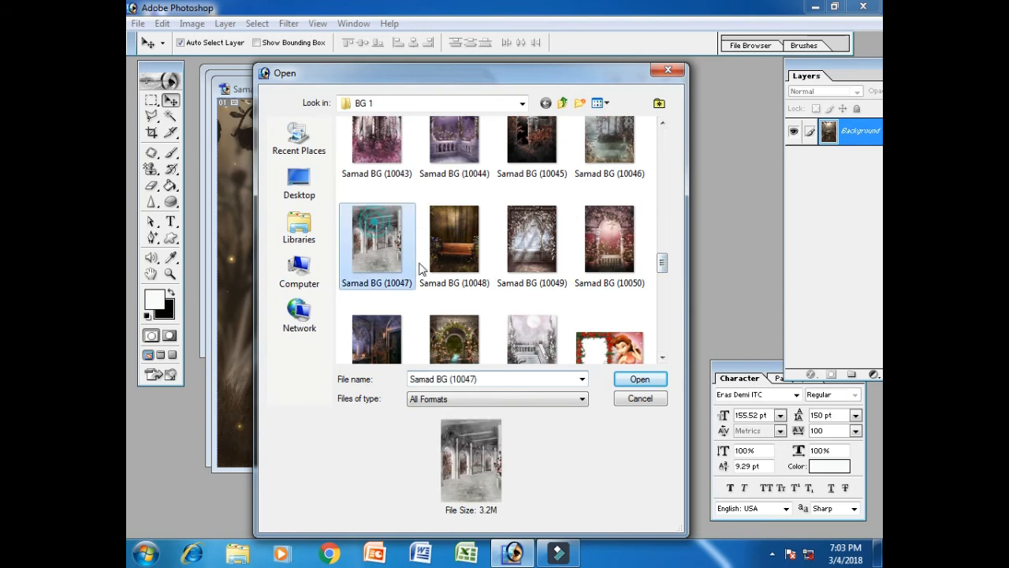
pyautogui.click(640, 379)
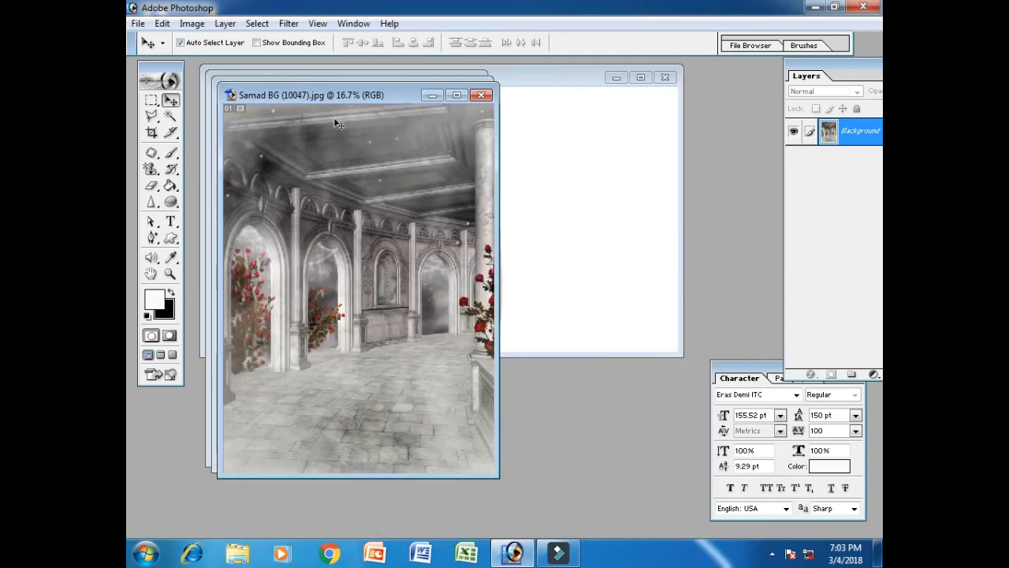
# Step: Arrange the Untitled-1 and Samad BG (10047) windows side by side and copy the man's cutout into the arcade background
pyautogui.click(586, 148)
pyautogui.moveTo(432, 79); pyautogui.dragTo(524, 69)
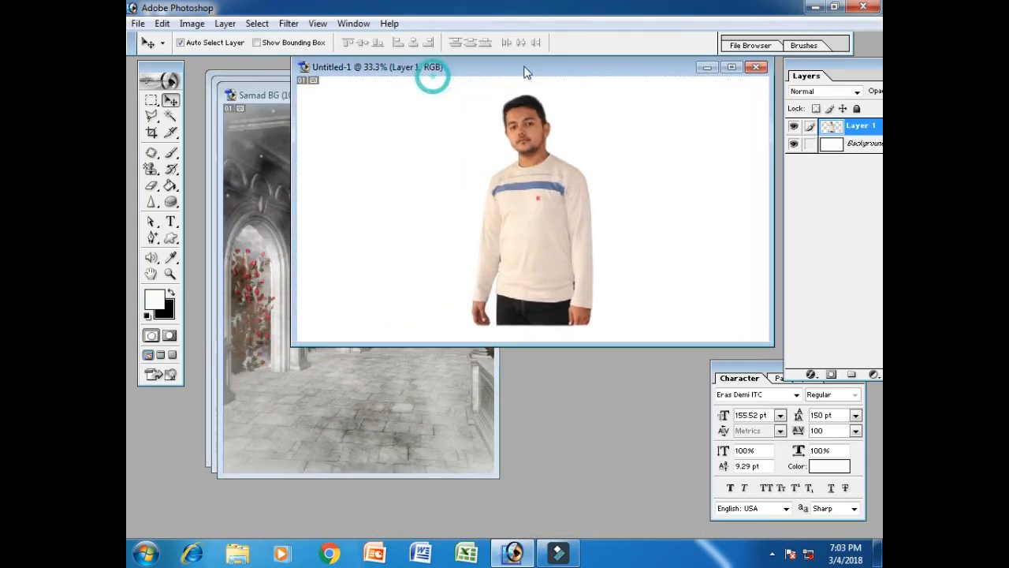
pyautogui.click(252, 233)
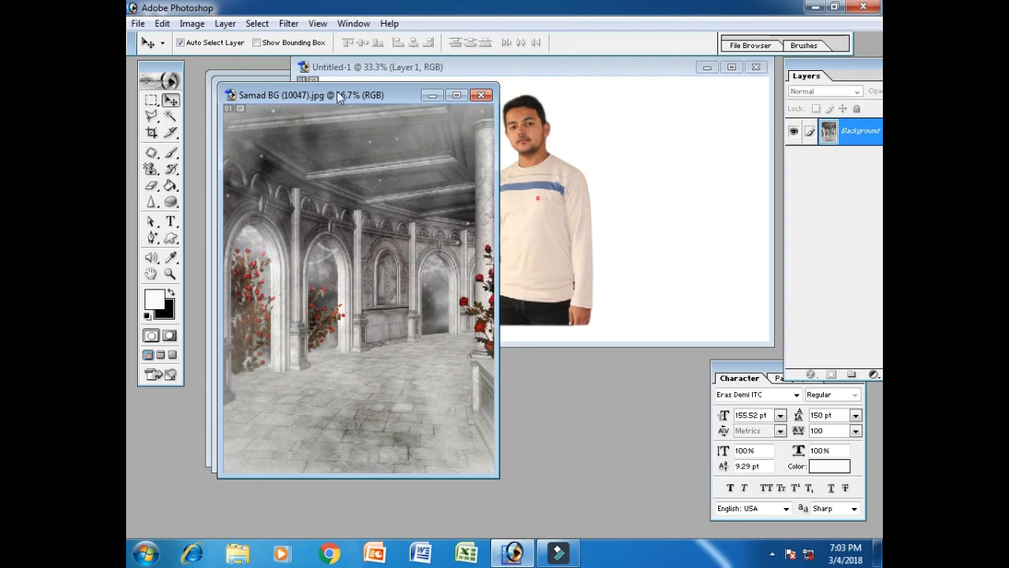
pyautogui.moveTo(337, 92); pyautogui.dragTo(358, 97)
pyautogui.click(557, 166)
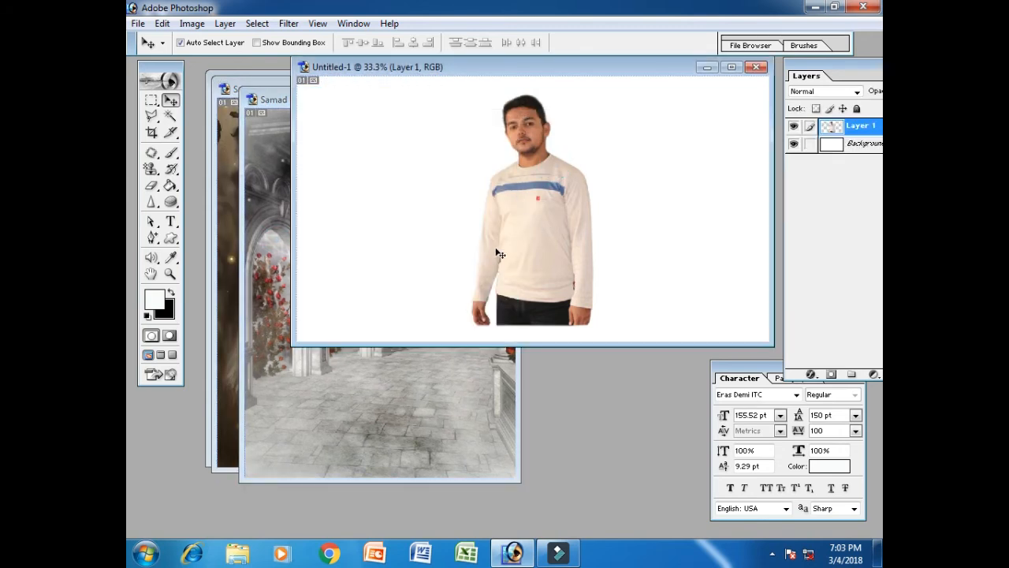
pyautogui.moveTo(534, 252); pyautogui.dragTo(396, 375)
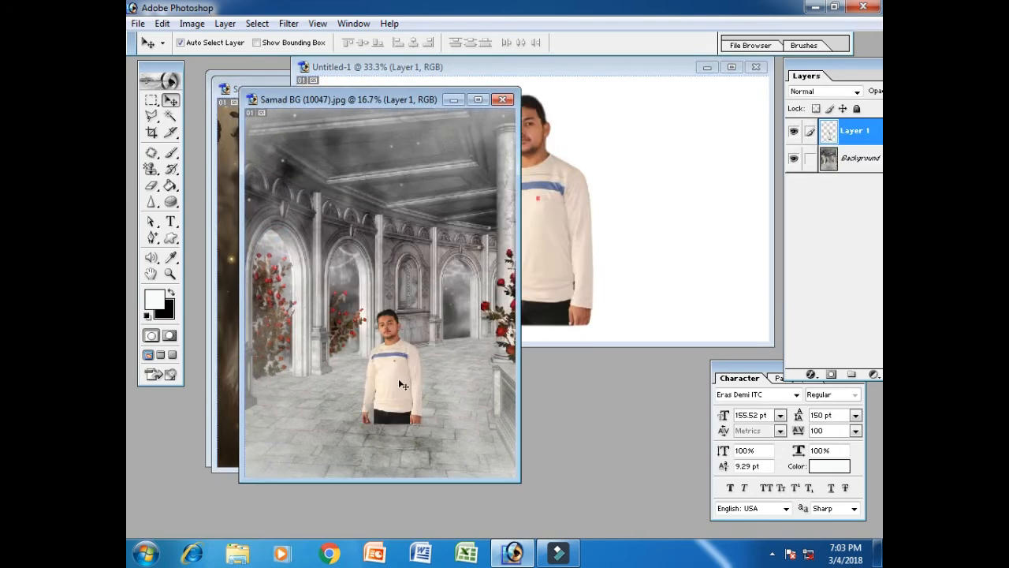
# Step: Minimize Untitled-1, move the man up in front of the arches, and shift the Samad BG (10047) window off the mushroom image
pyautogui.click(707, 67)
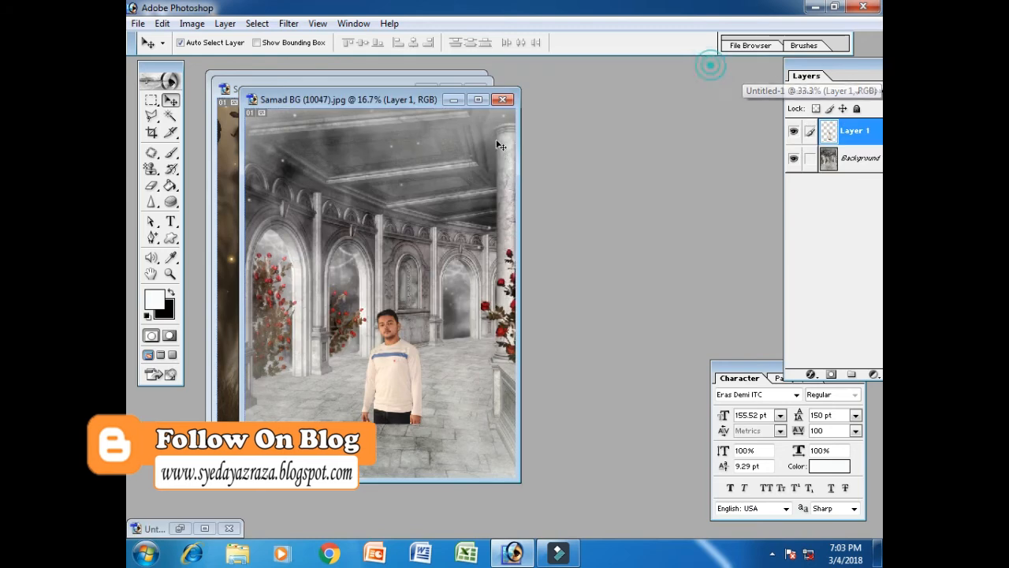
pyautogui.moveTo(399, 356); pyautogui.dragTo(343, 244)
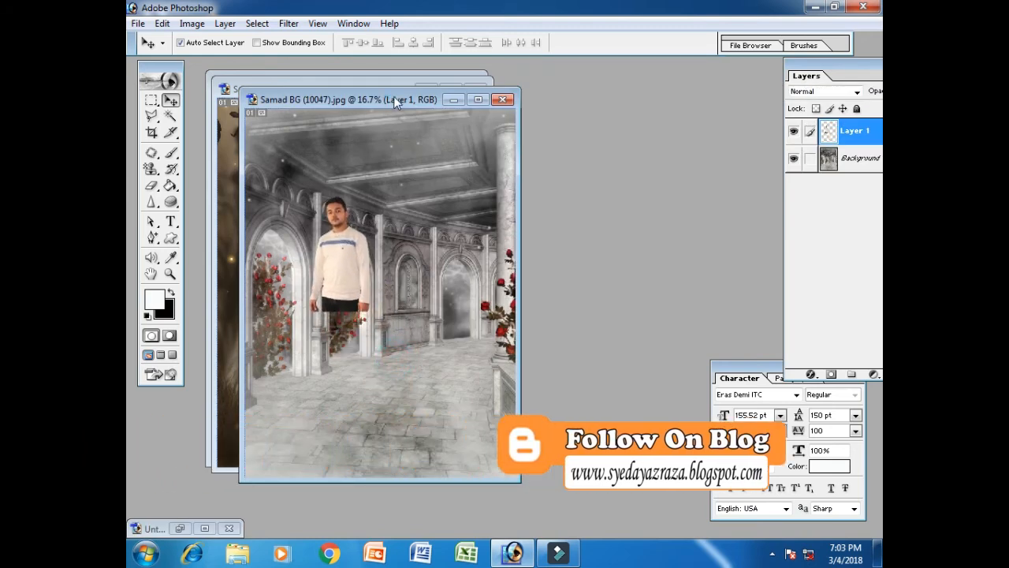
pyautogui.moveTo(393, 96); pyautogui.dragTo(504, 80)
# Step: Scale the man to about 263% width and 266% height, and place him at the lower right of the arcade background
pyautogui.hotkey('ctrl', 't')
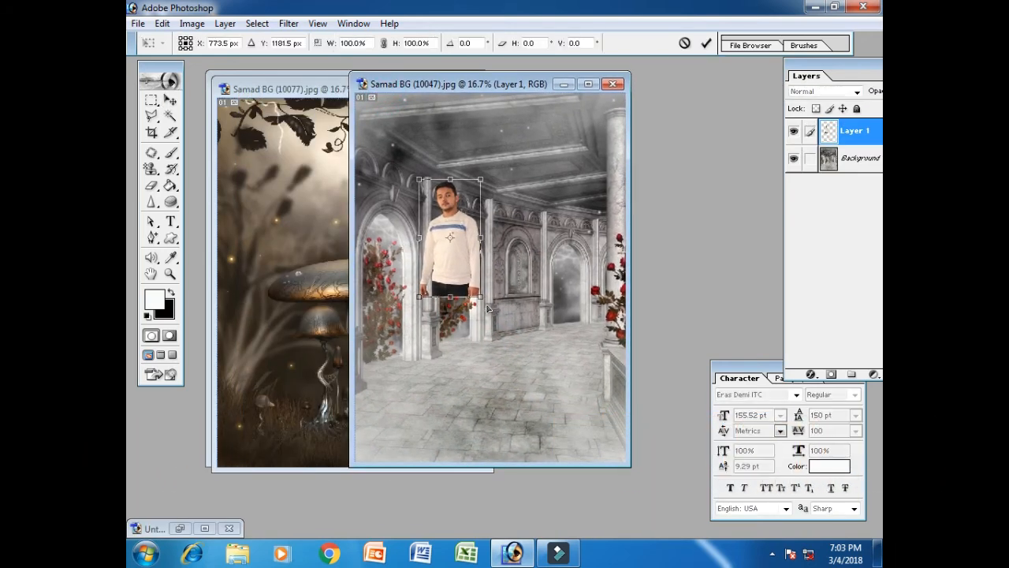
pyautogui.moveTo(481, 299); pyautogui.dragTo(583, 466)
pyautogui.moveTo(500, 180); pyautogui.dragTo(500, 148)
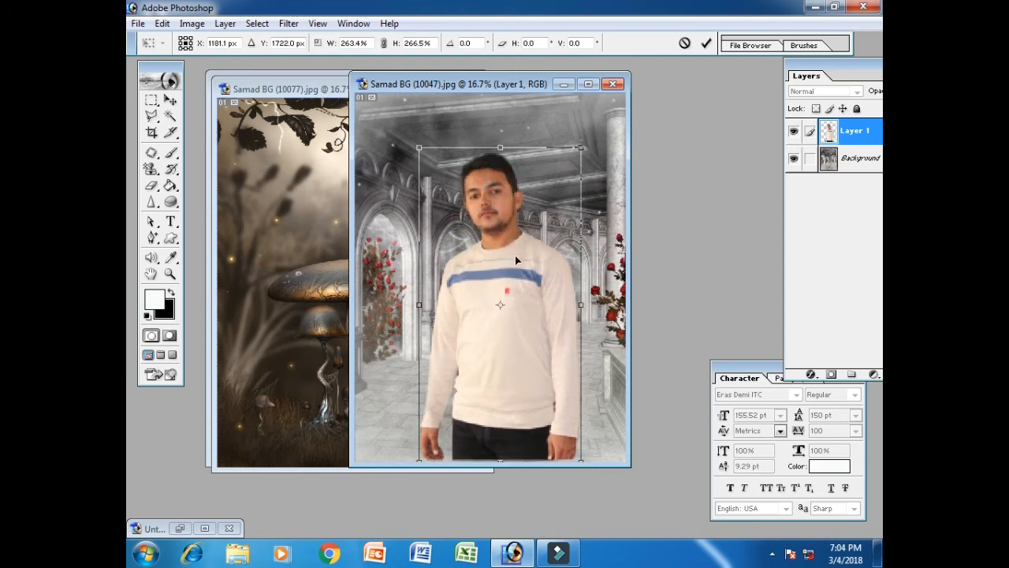
pyautogui.press('Return')
pyautogui.moveTo(511, 348); pyautogui.dragTo(539, 352)
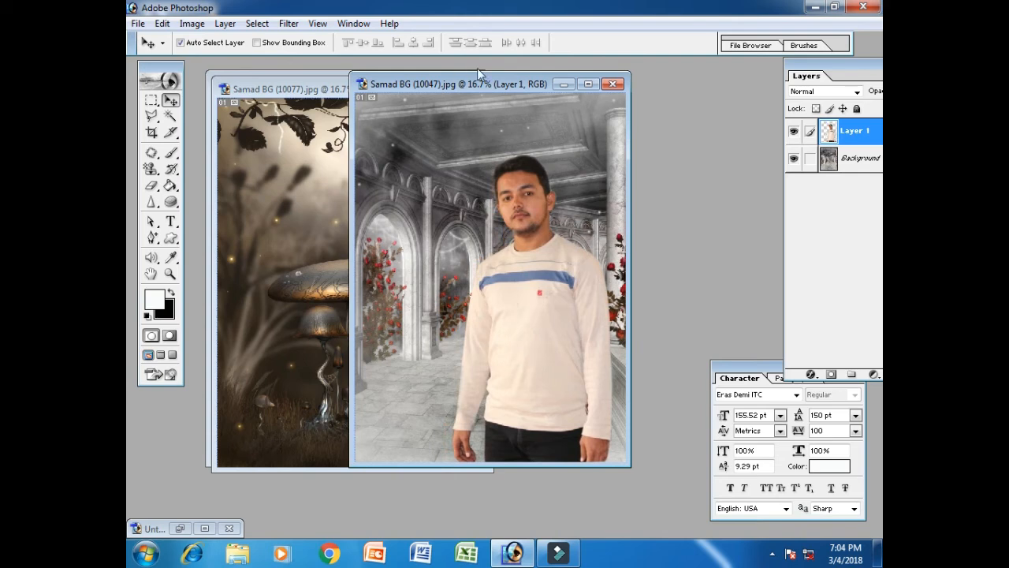
pyautogui.moveTo(477, 74); pyautogui.dragTo(545, 70)
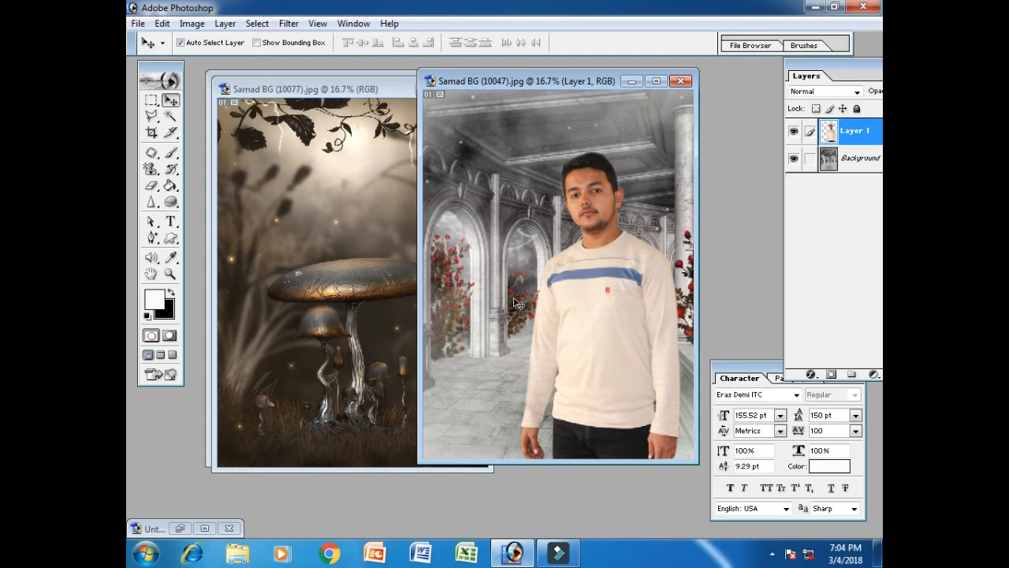
pyautogui.moveTo(583, 79); pyautogui.dragTo(563, 79)
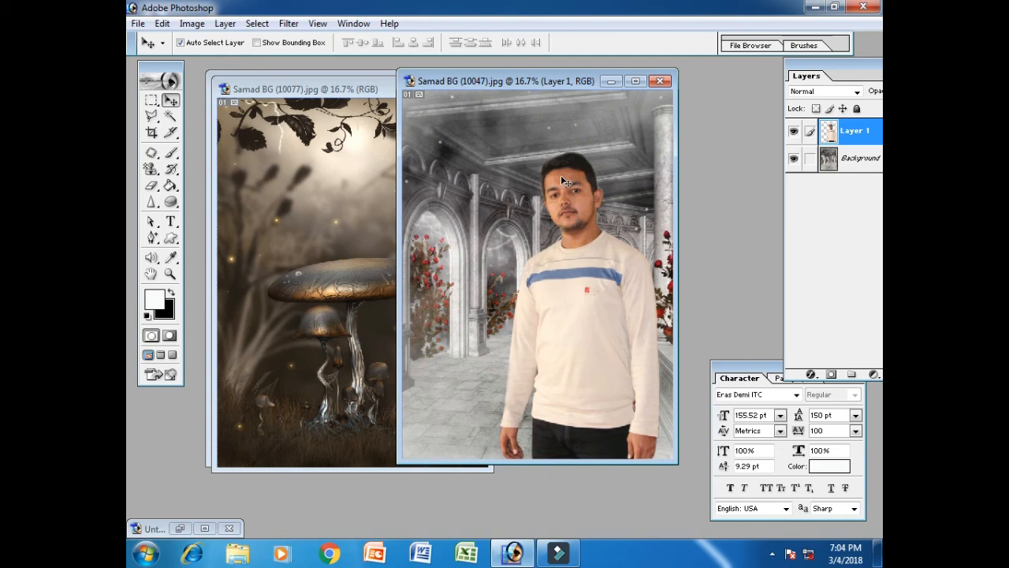
# Step: Brighten the man's layer with Levels, using input levels 0, 1.31 and 231 and output levels 21 and 255
pyautogui.click(192, 23)
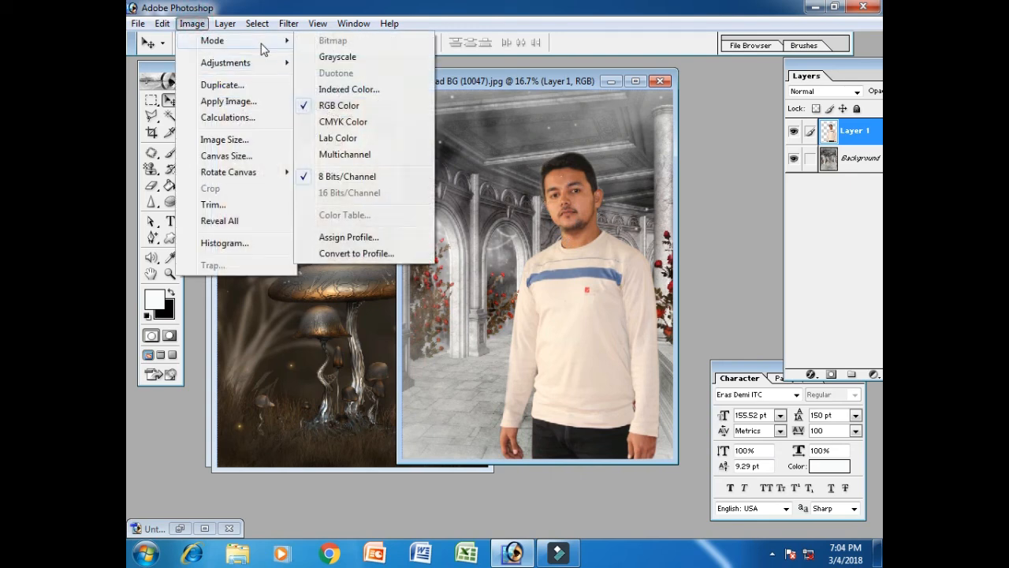
pyautogui.moveTo(217, 63)
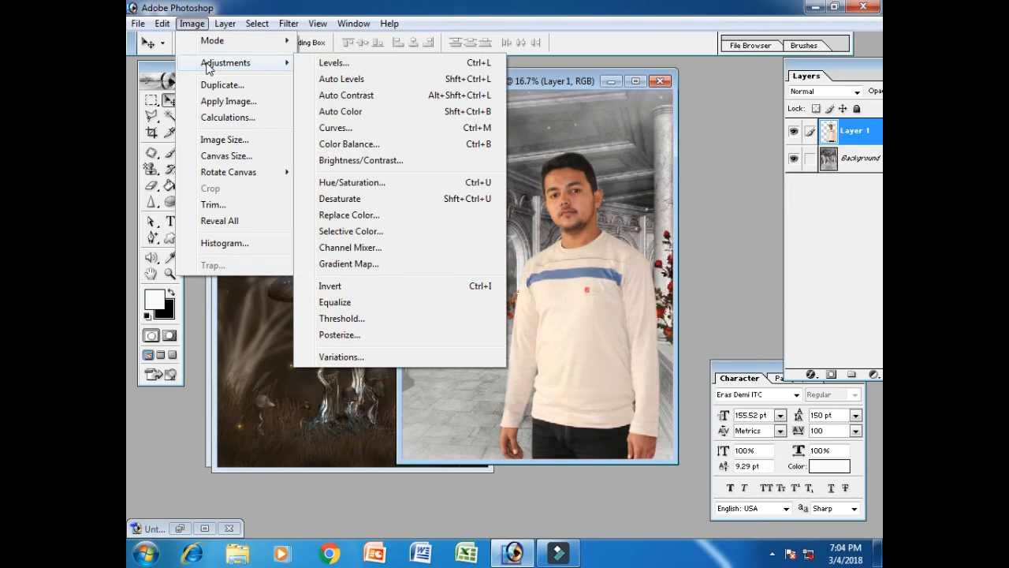
pyautogui.click(356, 68)
pyautogui.moveTo(661, 15); pyautogui.dragTo(281, 7)
pyautogui.moveTo(304, 152); pyautogui.dragTo(283, 155)
pyautogui.click(283, 151)
pyautogui.moveTo(394, 151); pyautogui.dragTo(378, 154)
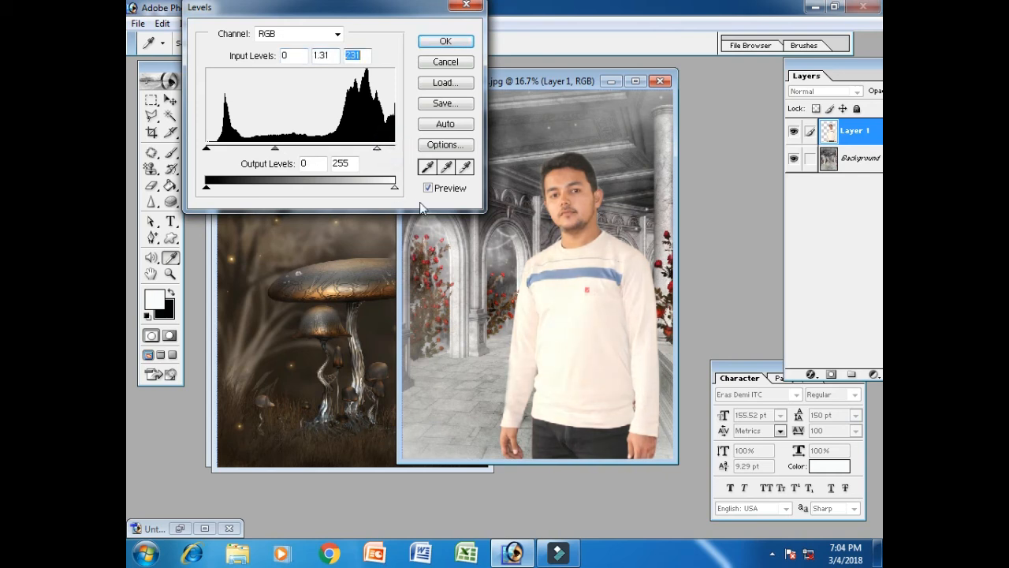
pyautogui.moveTo(395, 194)
pyautogui.mouseDown()
pyautogui.moveTo(384, 190)
pyautogui.moveTo(396, 191)
pyautogui.mouseUp()
pyautogui.moveTo(208, 190); pyautogui.dragTo(222, 189)
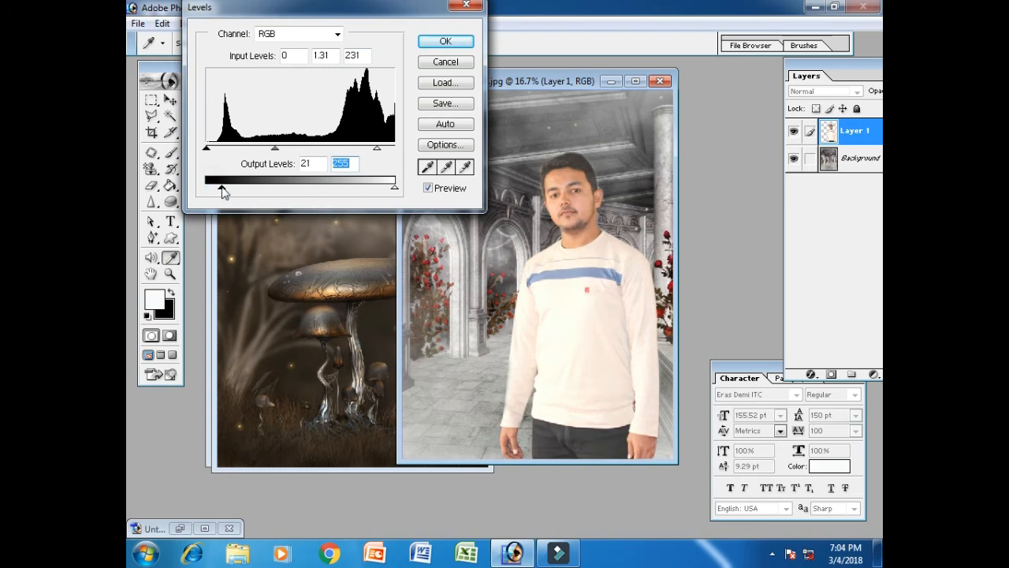
pyautogui.click(445, 41)
# Step: Smooth the man's layer in the arcade image with the Smart Blur filter
pyautogui.click(289, 24)
pyautogui.moveTo(390, 134)
pyautogui.click(530, 214)
pyautogui.moveTo(516, 83); pyautogui.dragTo(282, 60)
pyautogui.click(350, 88)
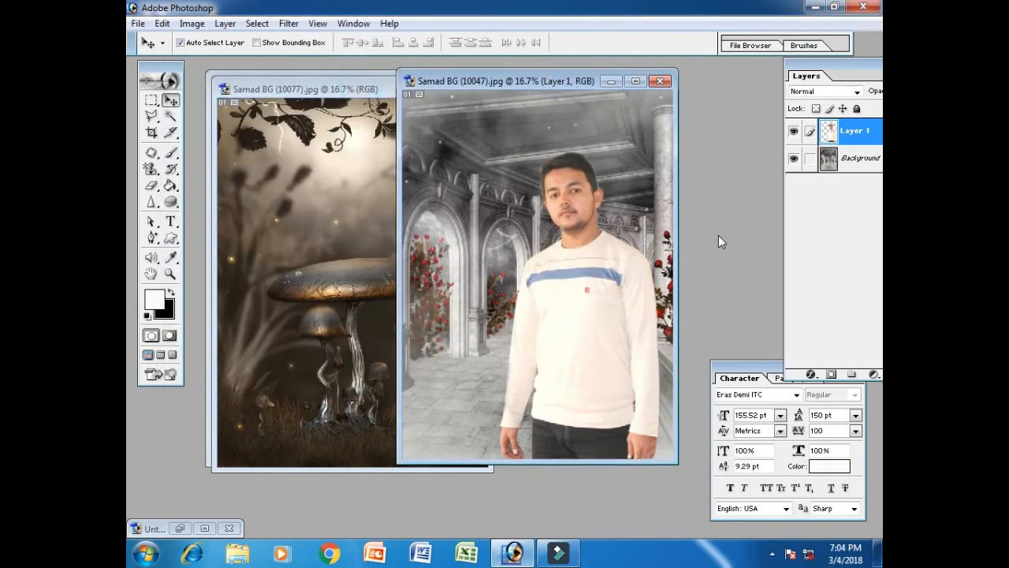
# Step: Copy the adjusted man from the arcade image into the mushroom image Samad BG (10077) and place him at its lower edge
pyautogui.moveTo(521, 83); pyautogui.dragTo(638, 89)
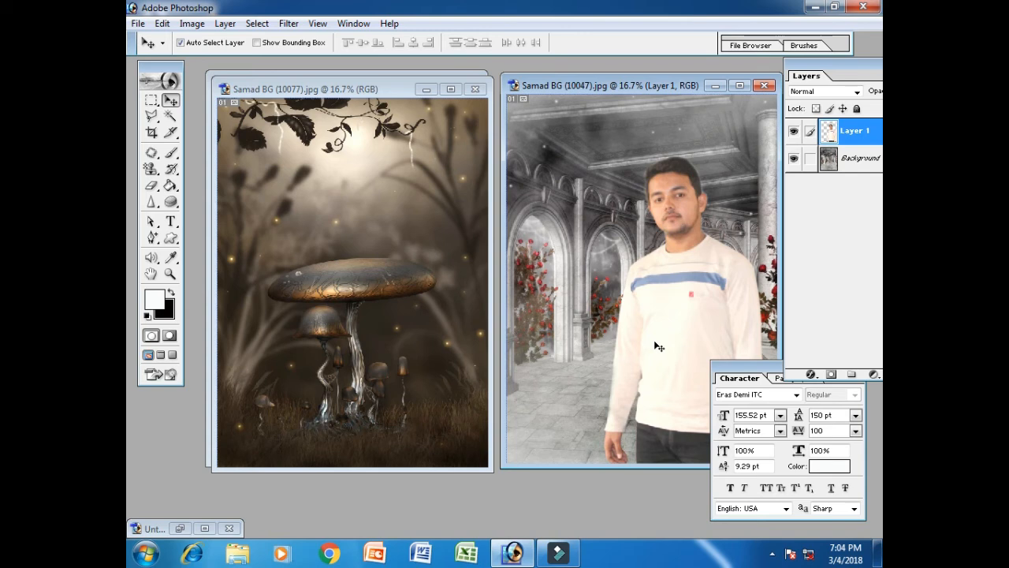
pyautogui.moveTo(645, 351); pyautogui.dragTo(363, 318)
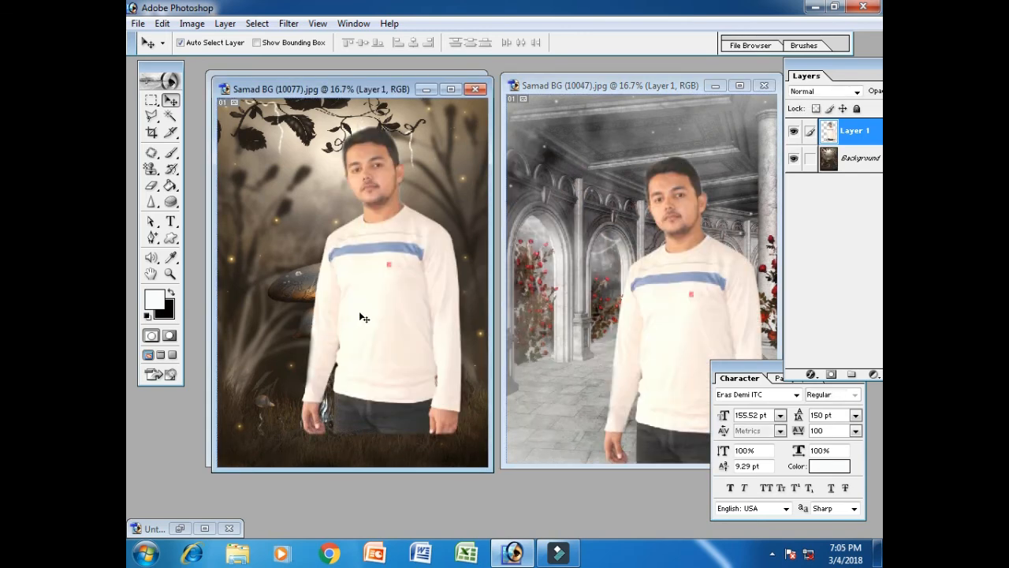
pyautogui.moveTo(329, 91); pyautogui.dragTo(390, 89)
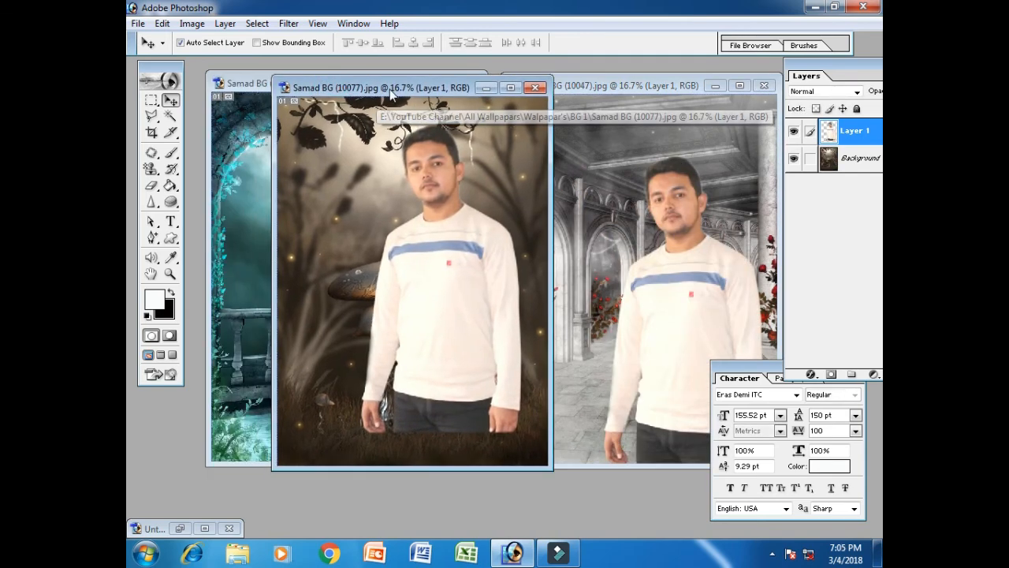
pyautogui.moveTo(448, 299); pyautogui.dragTo(453, 300)
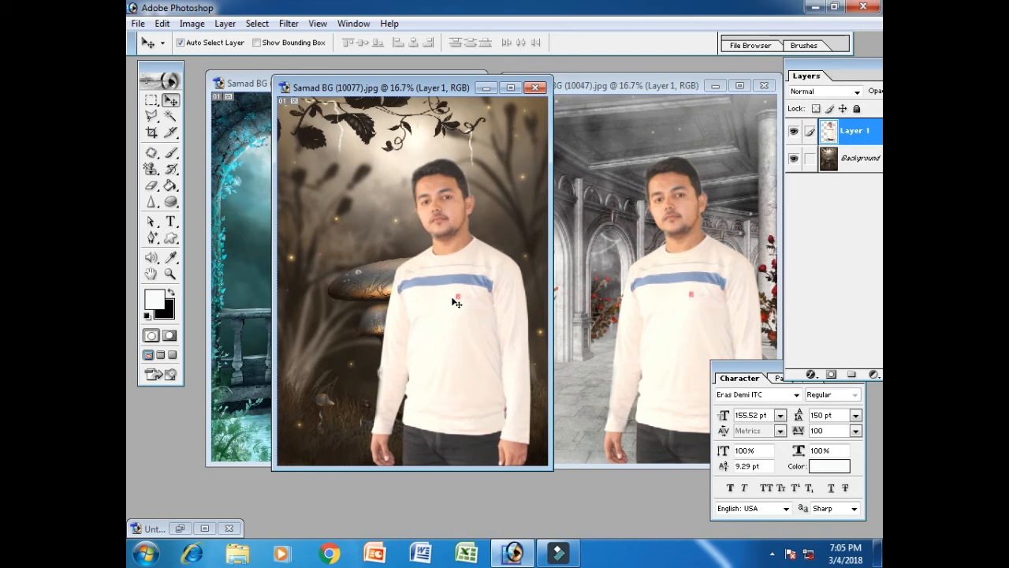
# Step: Copy the man from the mushroom image into Samad BG (10038) and stand him before the moonlit arch at the lower edge
pyautogui.click(264, 203)
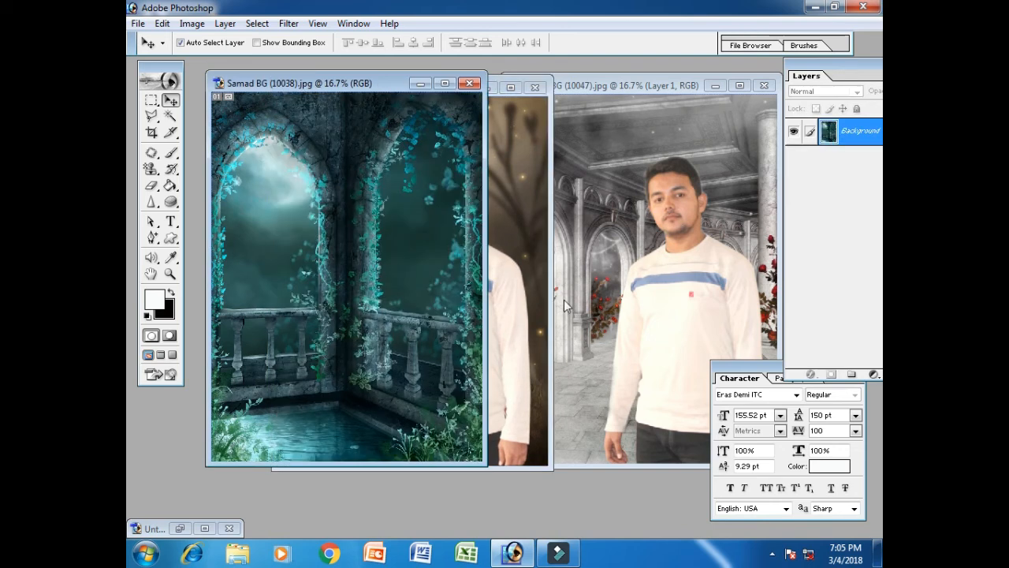
pyautogui.click(497, 307)
pyautogui.moveTo(432, 343); pyautogui.dragTo(255, 341)
pyautogui.moveTo(350, 88); pyautogui.dragTo(410, 88)
pyautogui.moveTo(375, 326)
pyautogui.mouseDown()
pyautogui.moveTo(442, 337)
pyautogui.moveTo(465, 322)
pyautogui.moveTo(387, 318)
pyautogui.mouseUp()
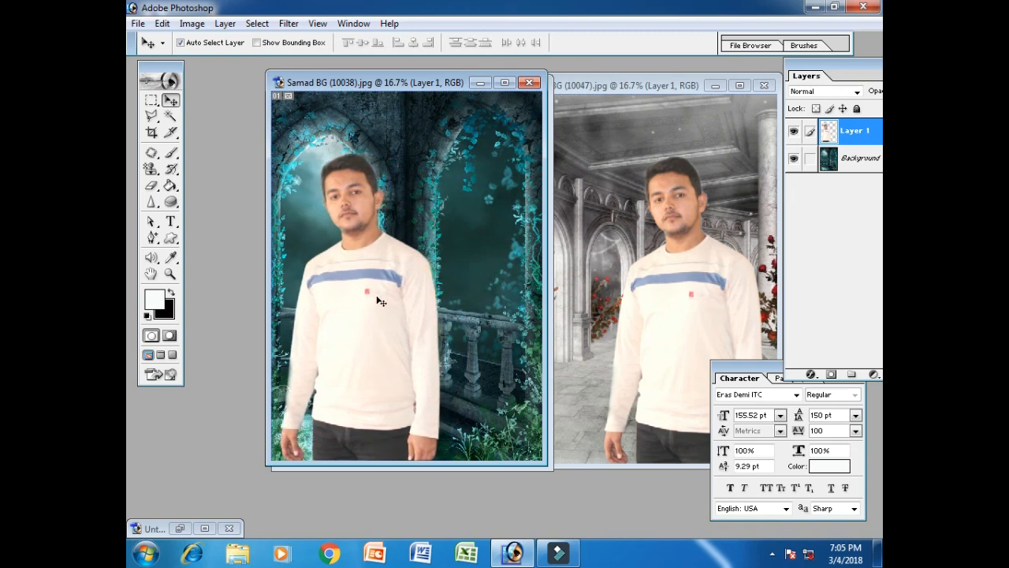
# Step: Try mirroring the man horizontally in Samad BG (10038) with Free Transform
pyautogui.click(162, 24)
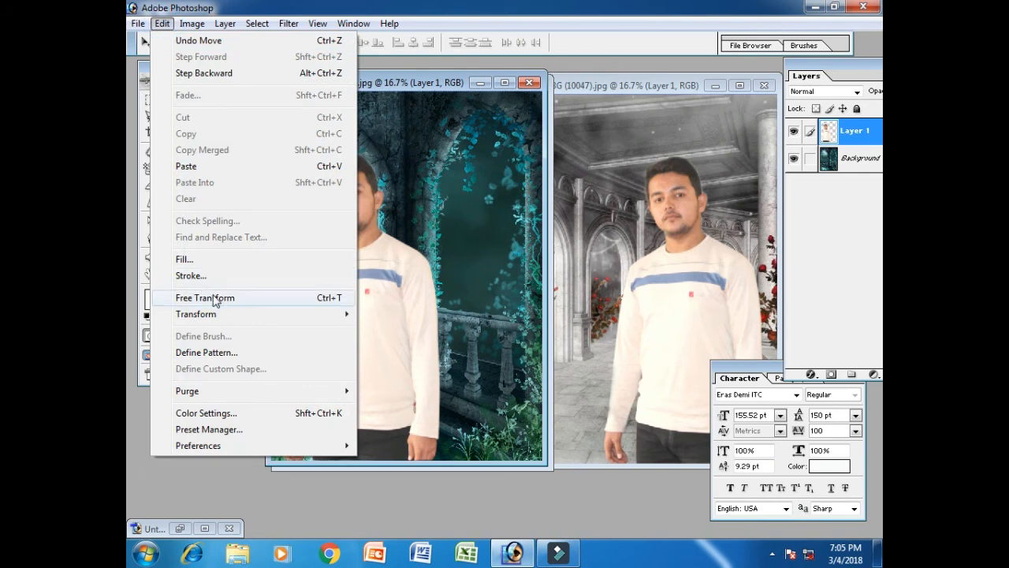
pyautogui.click(213, 296)
pyautogui.moveTo(294, 302); pyautogui.dragTo(453, 309)
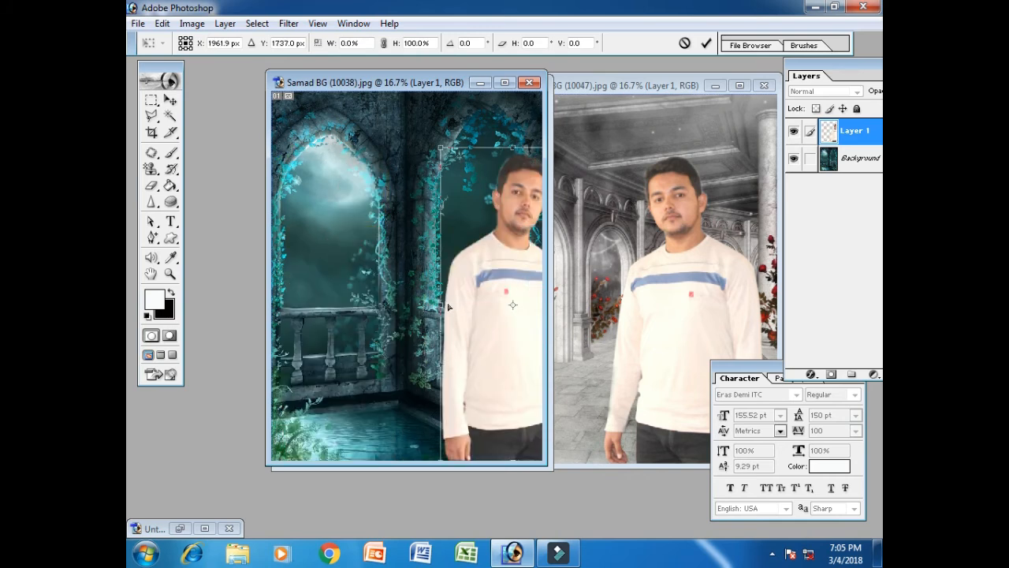
pyautogui.click(169, 100)
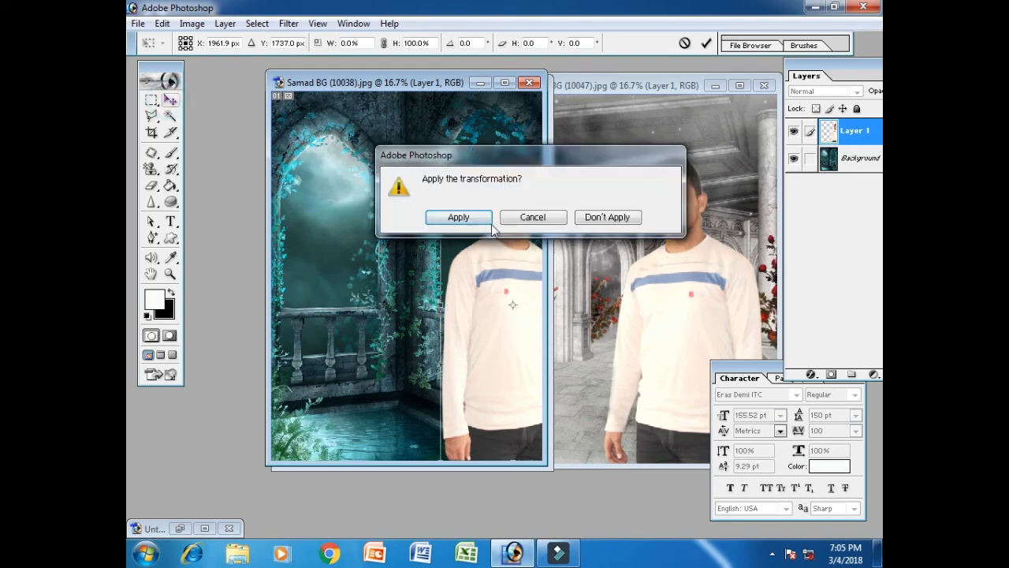
pyautogui.click(460, 217)
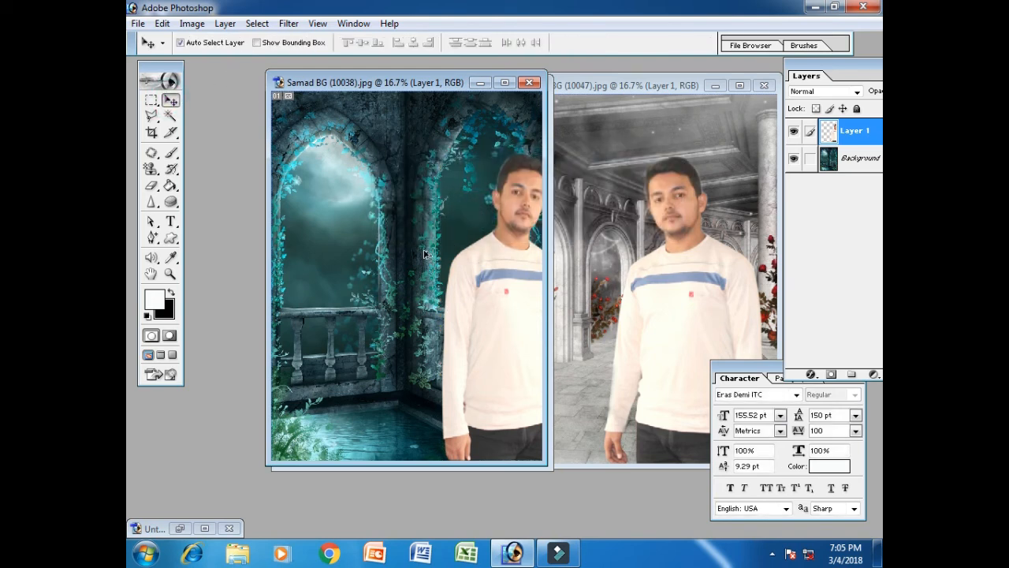
pyautogui.hotkey('ctrl', 'z')
# Step: Shift the man toward the right-hand arch in Samad BG (10038), then spread out the three image windows and move the Layers palette aside
pyautogui.moveTo(356, 303); pyautogui.dragTo(423, 306)
pyautogui.moveTo(381, 83); pyautogui.dragTo(346, 76)
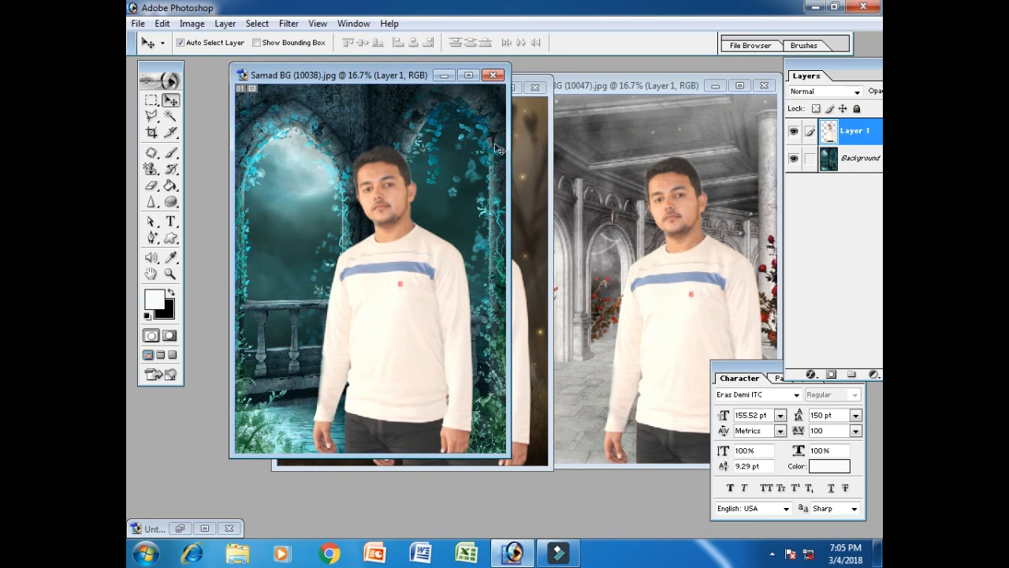
pyautogui.moveTo(396, 75); pyautogui.dragTo(339, 76)
pyautogui.click(465, 159)
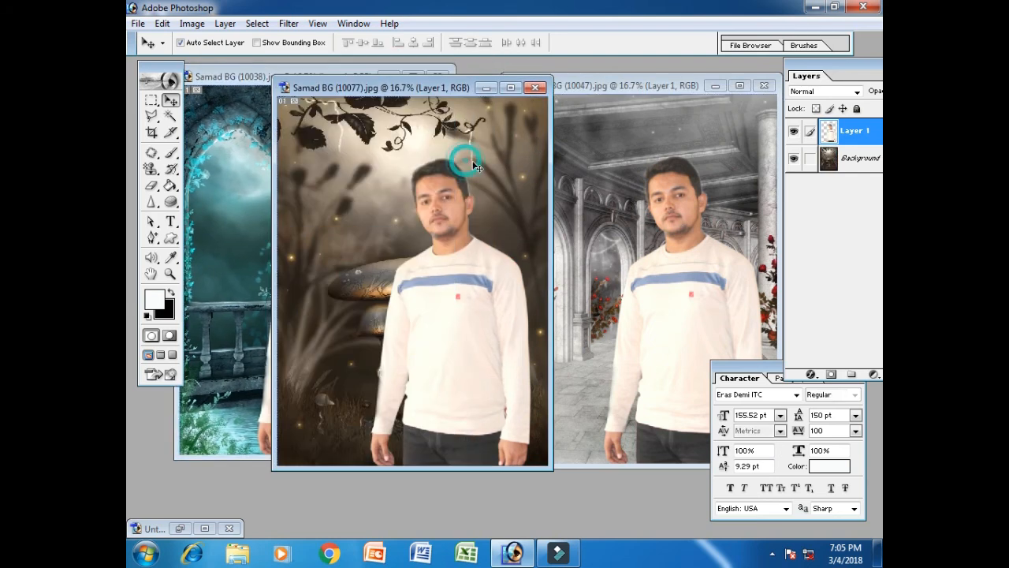
pyautogui.moveTo(420, 87); pyautogui.dragTo(534, 76)
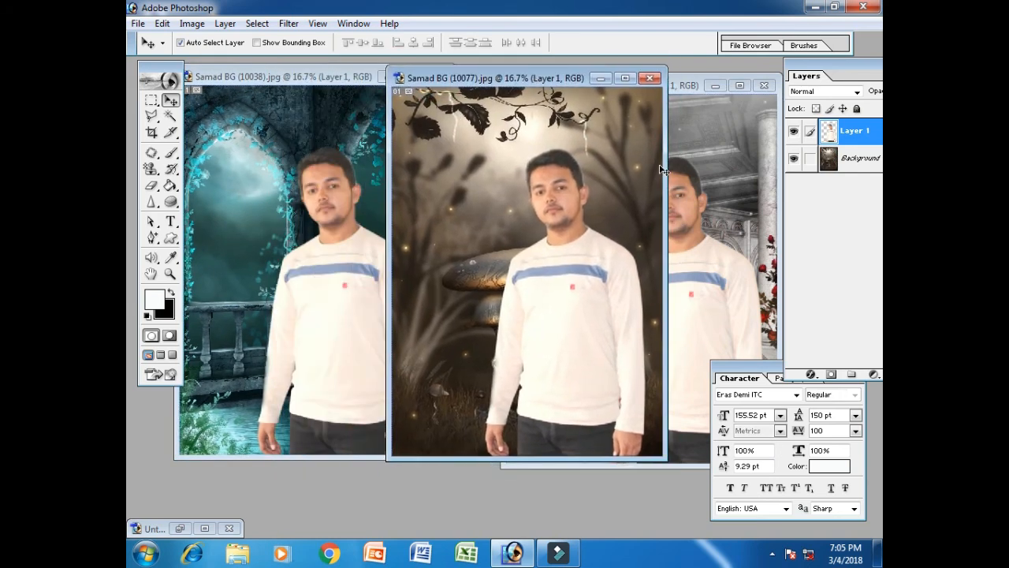
pyautogui.click(704, 163)
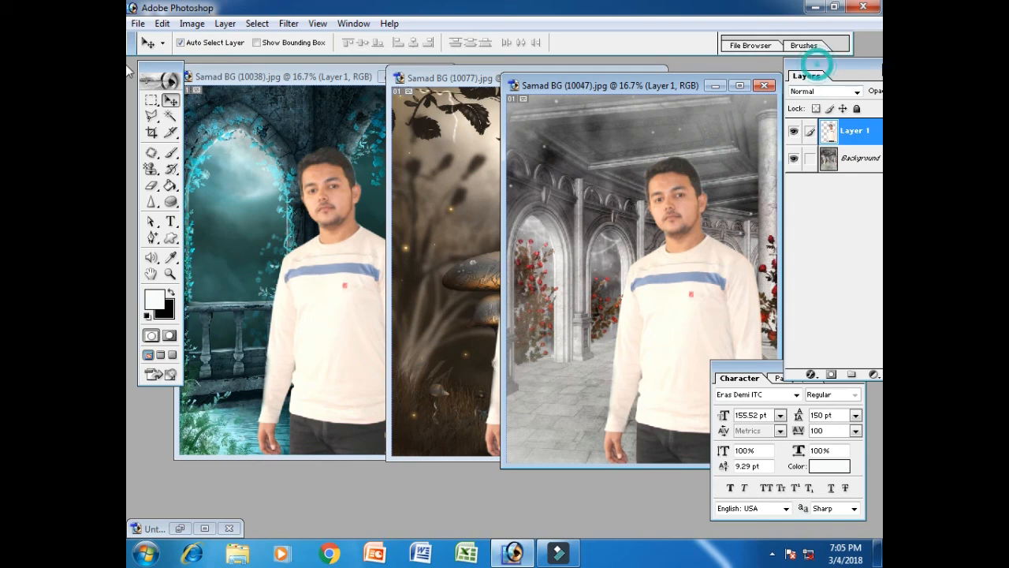
pyautogui.moveTo(842, 73); pyautogui.dragTo(881, 67)
pyautogui.moveTo(670, 93); pyautogui.dragTo(742, 84)
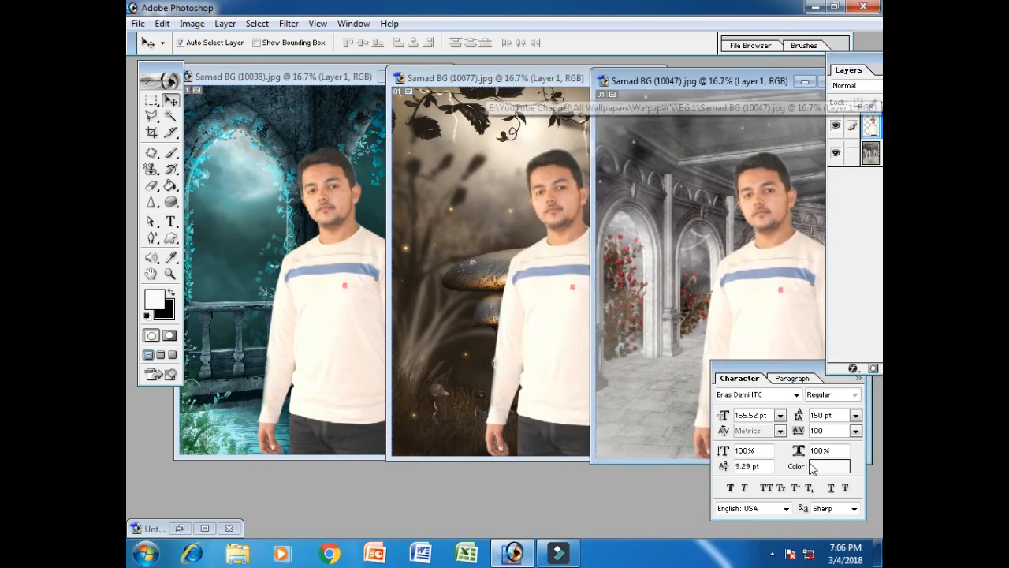
# Step: Hide all palettes and line up the Samad BG (10038), (10077) and (10047) windows across the workspace in that order
pyautogui.press('Tab')
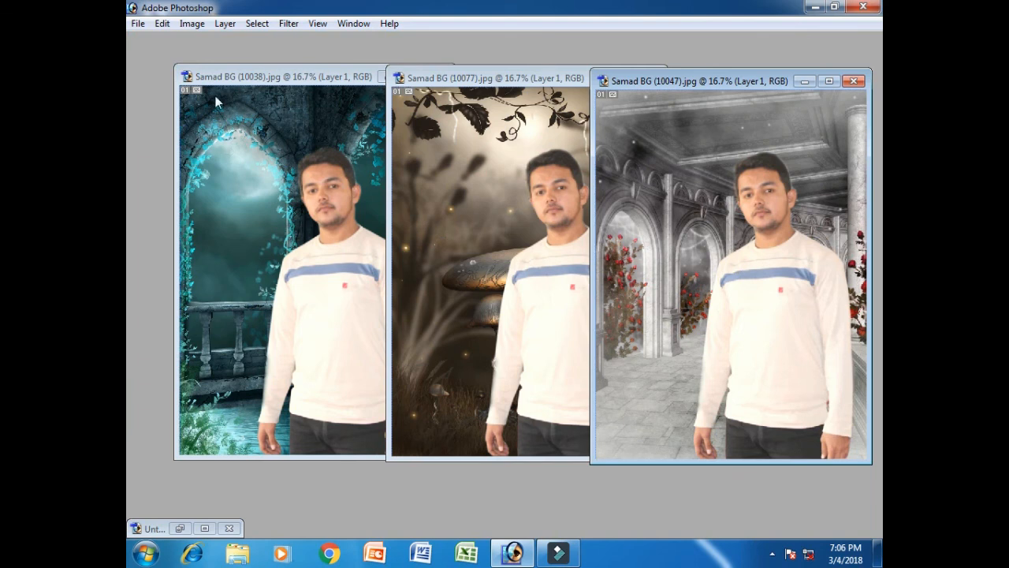
pyautogui.click(274, 77)
pyautogui.moveTo(273, 78); pyautogui.dragTo(254, 80)
pyautogui.moveTo(233, 77); pyautogui.dragTo(228, 77)
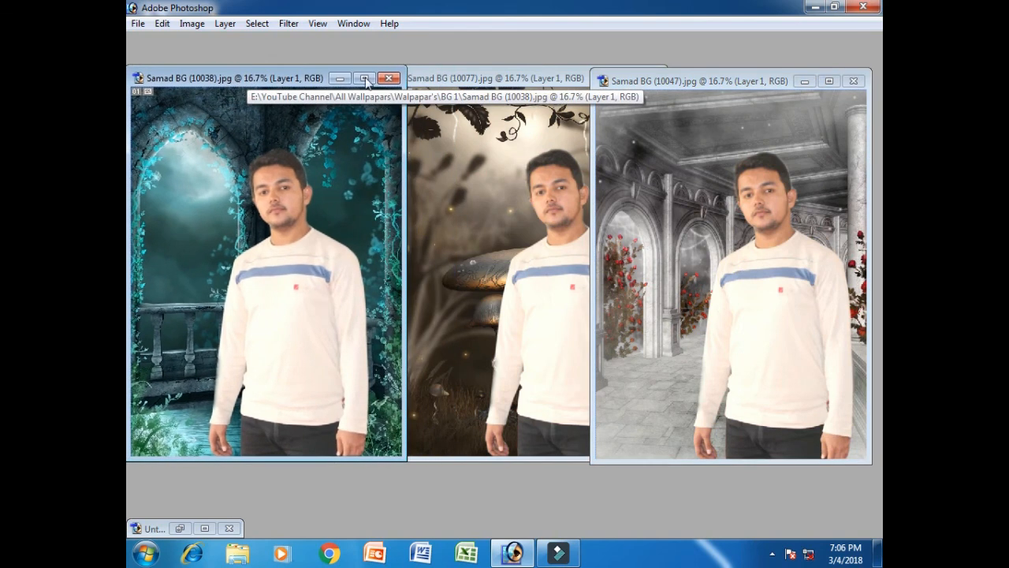
pyautogui.click(438, 82)
pyautogui.moveTo(481, 84); pyautogui.dragTo(465, 85)
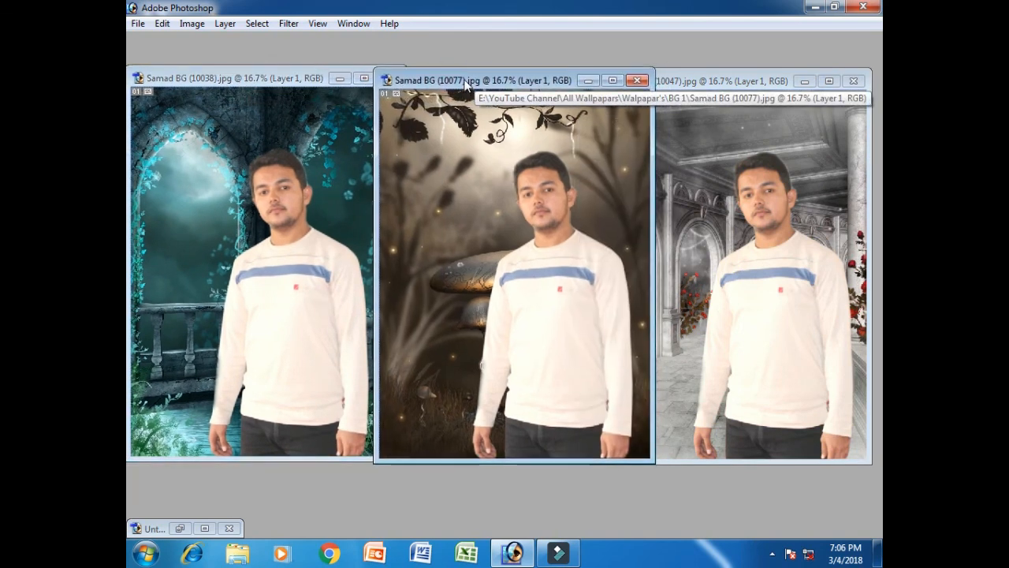
pyautogui.click(714, 91)
pyautogui.moveTo(715, 88); pyautogui.dragTo(736, 75)
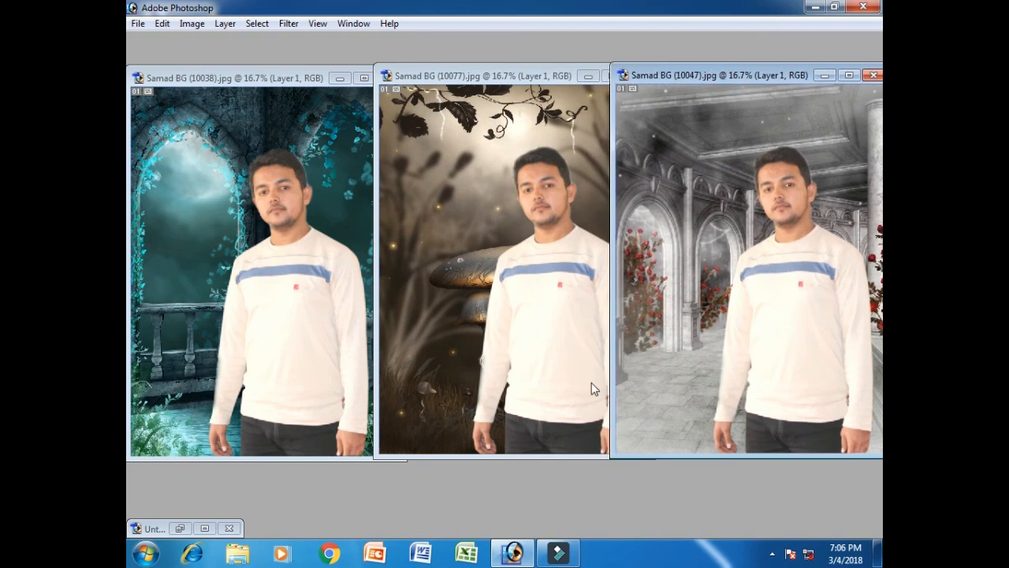
# Step: Start saving Samad BG (10038) under a new name and create a folder called New folder inside All Wallpapars
pyautogui.click(251, 79)
pyautogui.click(138, 23)
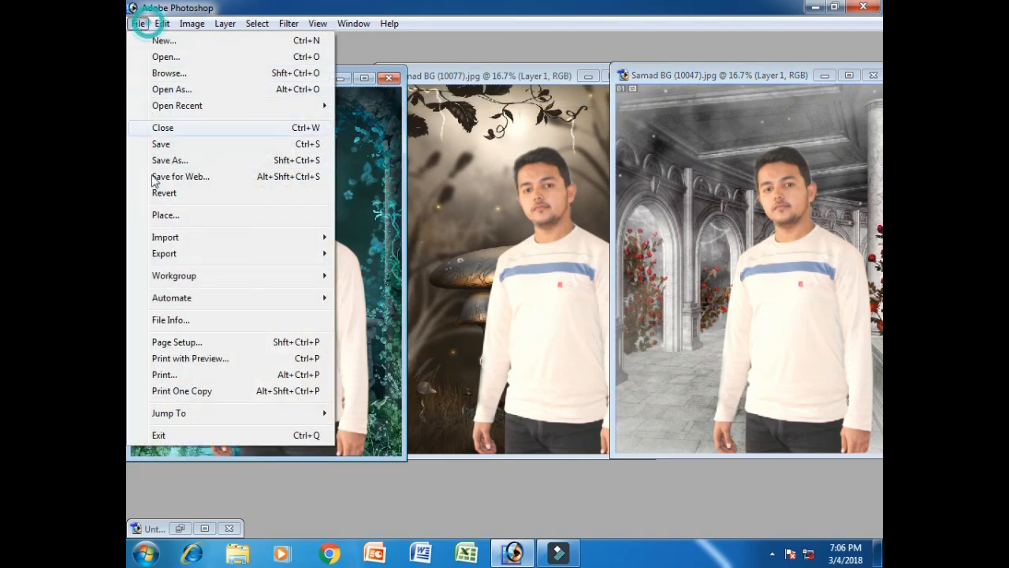
pyautogui.click(214, 164)
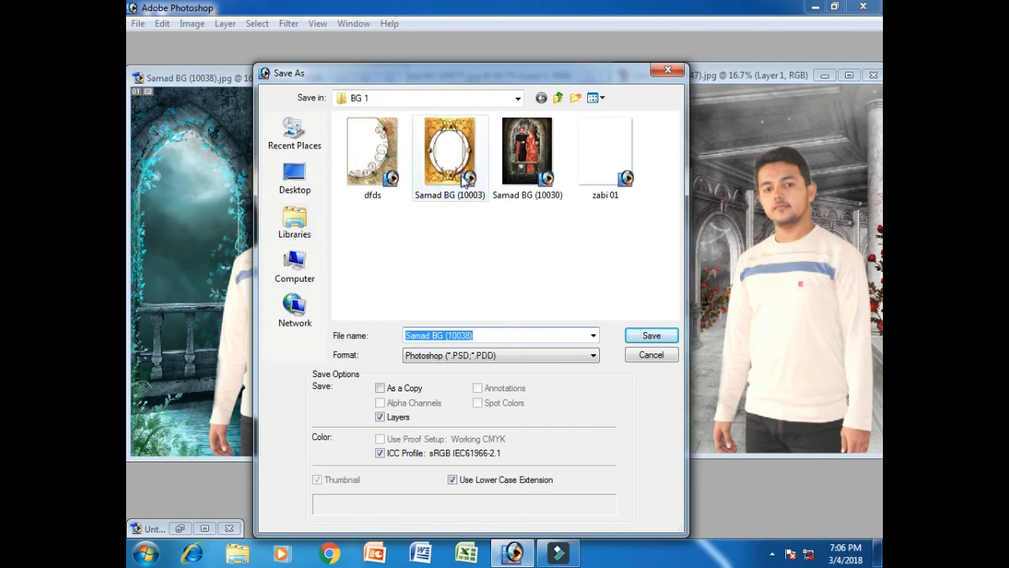
pyautogui.click(559, 97)
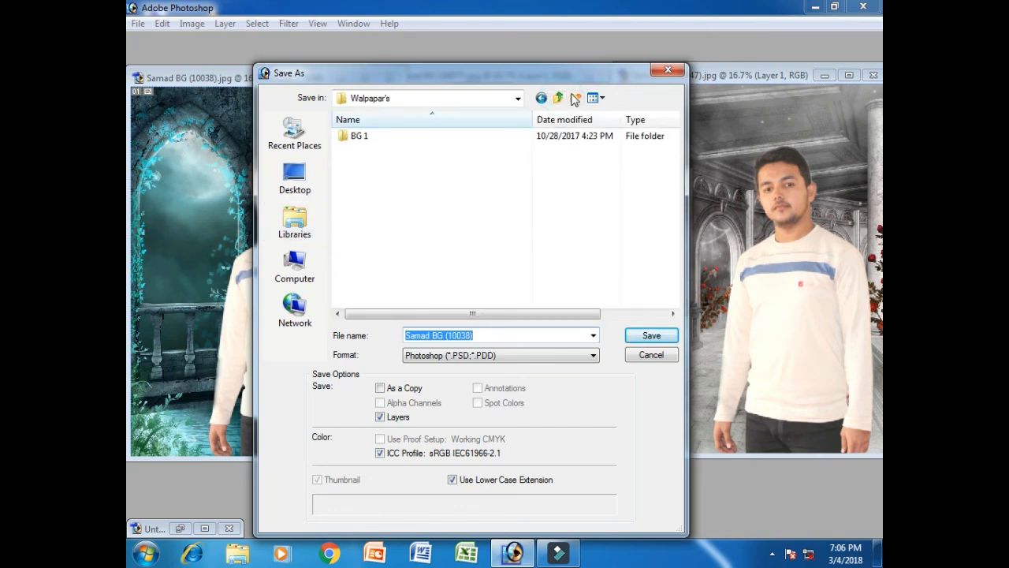
pyautogui.click(558, 97)
pyautogui.rightClick(530, 247)
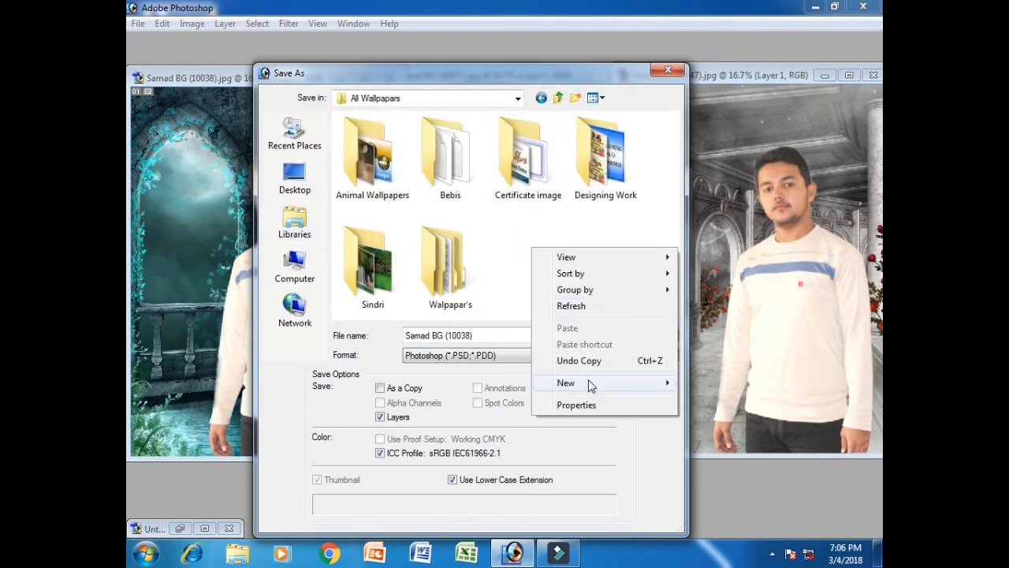
pyautogui.moveTo(588, 382)
pyautogui.click(416, 152)
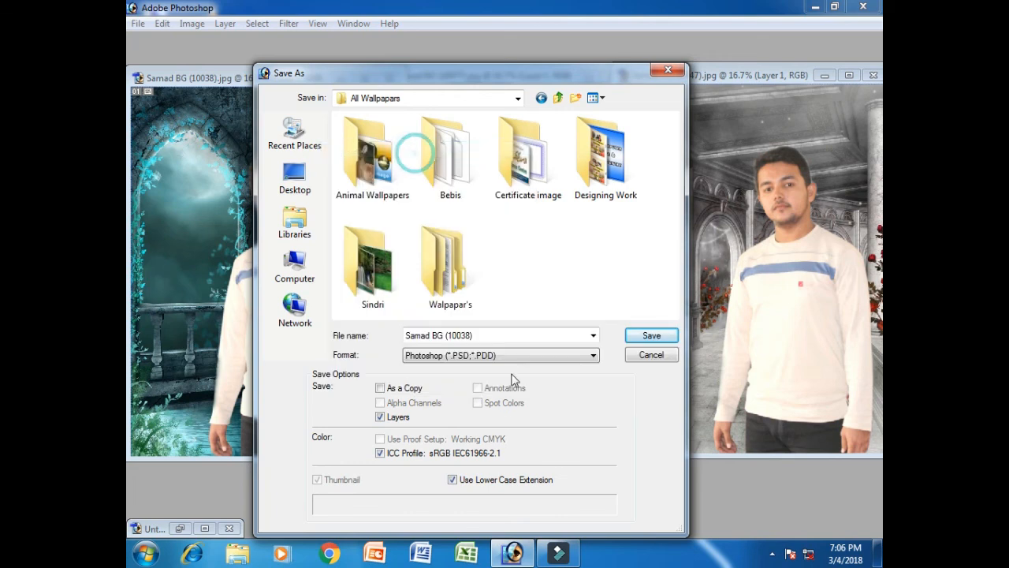
pyautogui.press('Return')
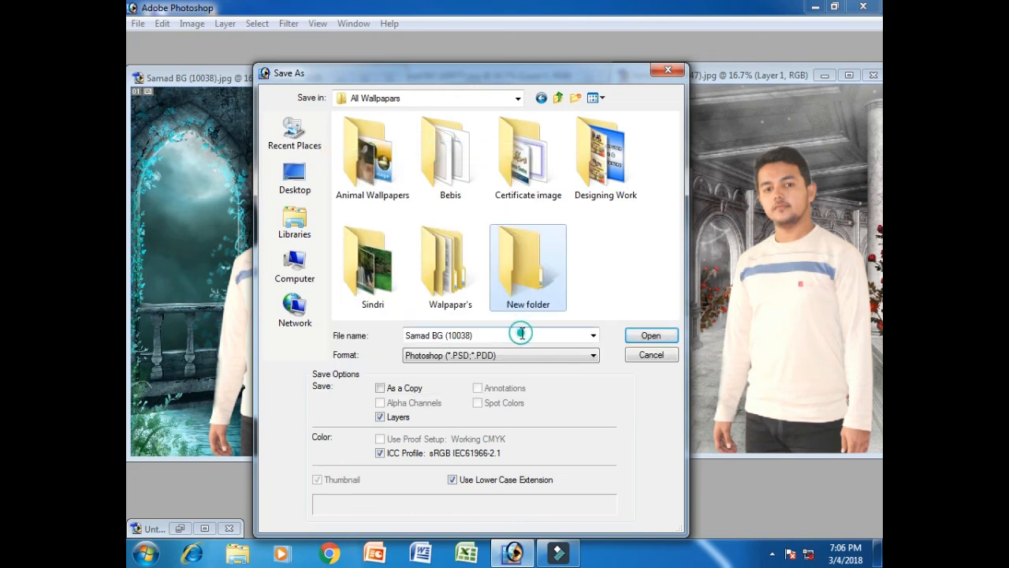
# Step: Save the Samad BG (10038) composite in New folder as a JPEG named 1, accepting the JPEG options
pyautogui.doubleClick(531, 292)
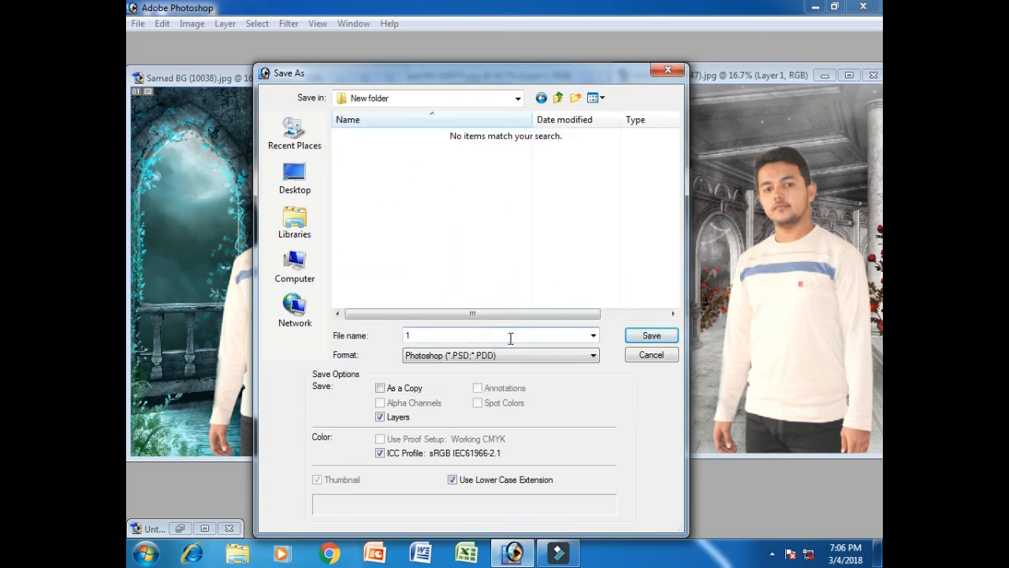
pyautogui.click(500, 354)
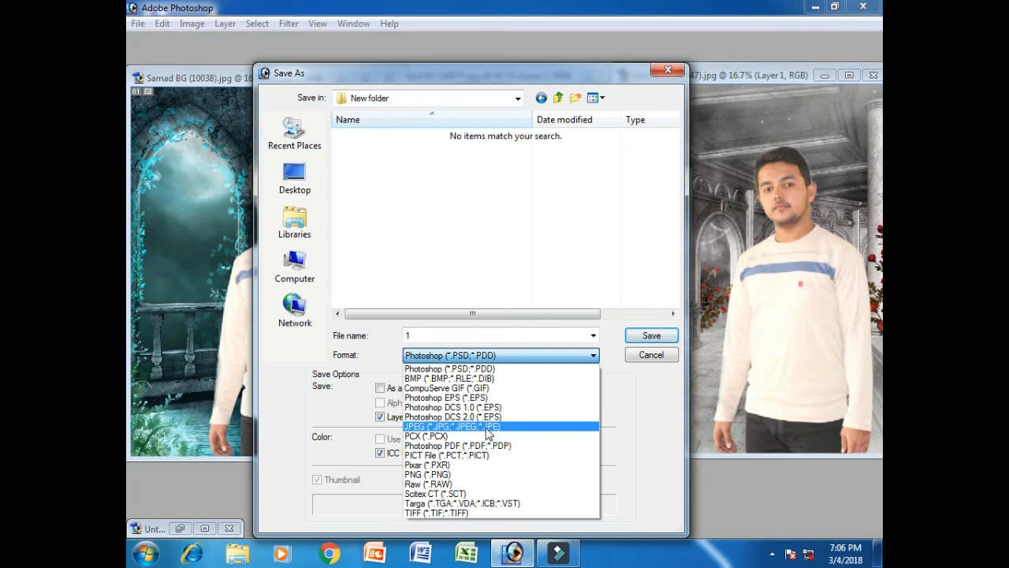
pyautogui.click(487, 428)
pyautogui.click(650, 336)
pyautogui.click(613, 176)
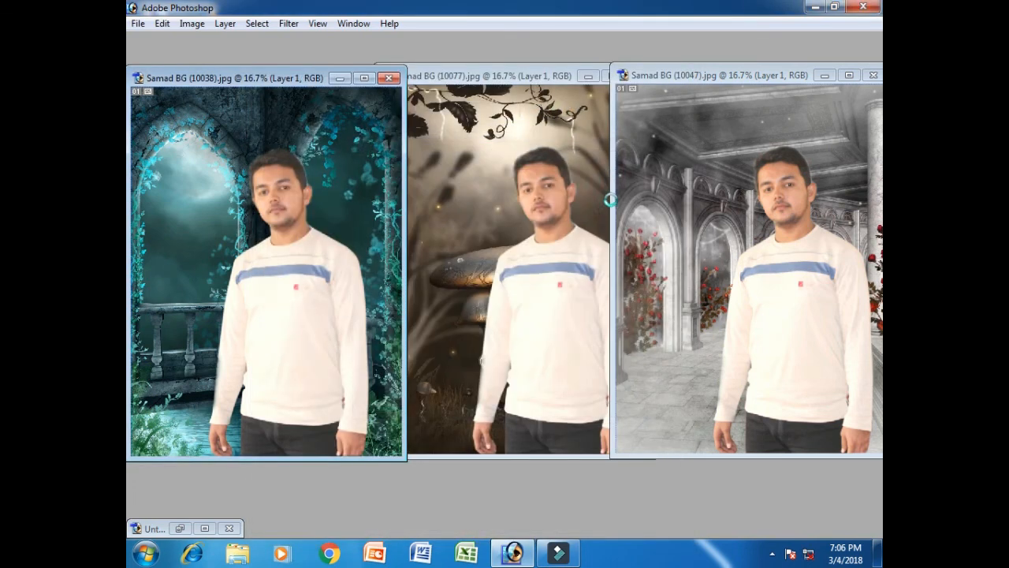
# Step: Start saving Samad BG (10077) under a new name and go to New folder inside All Wallpapars
pyautogui.click(553, 160)
pyautogui.click(138, 24)
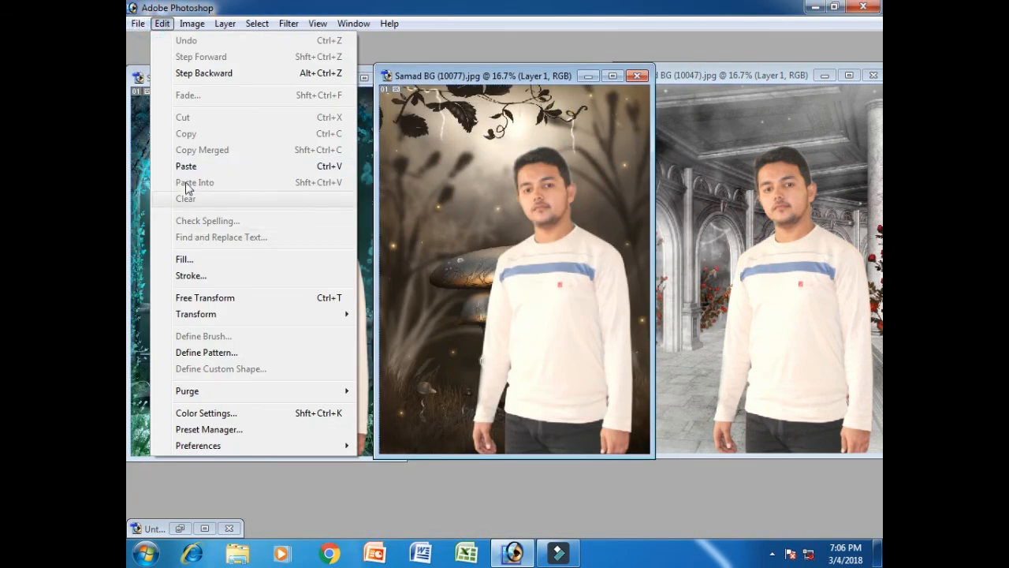
pyautogui.click(168, 161)
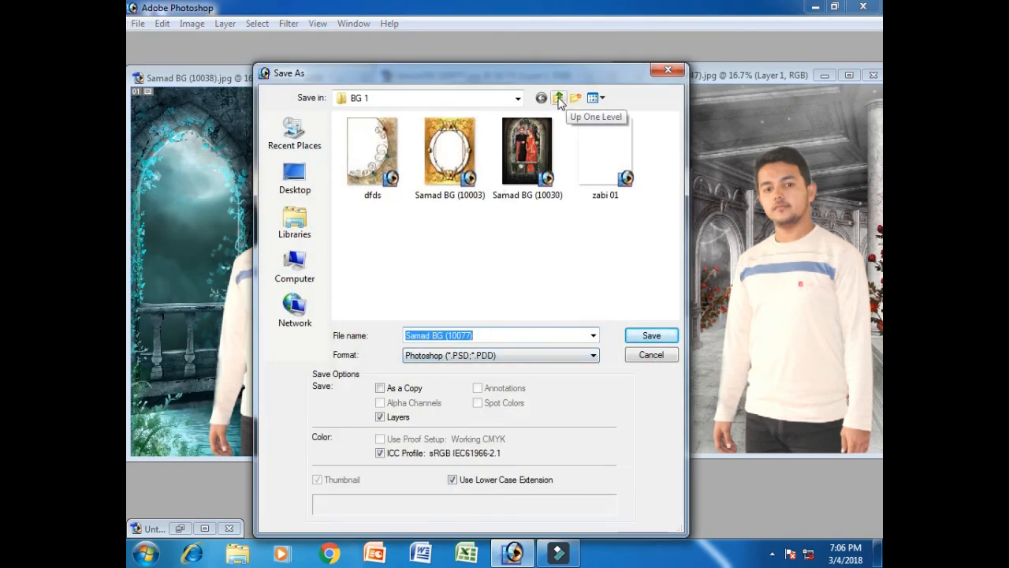
pyautogui.click(558, 100)
pyautogui.click(559, 98)
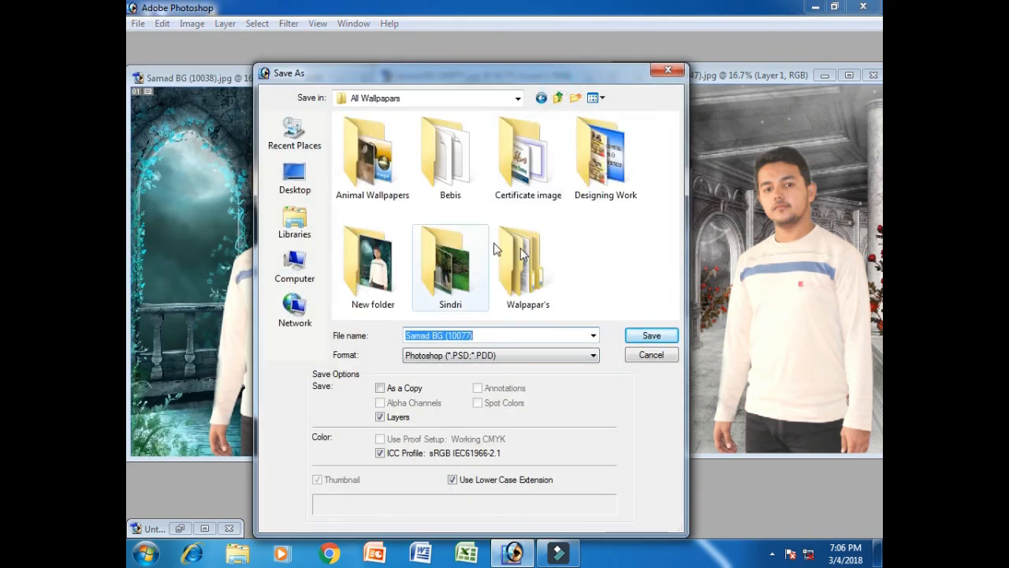
pyautogui.click(394, 162)
pyautogui.doubleClick(373, 264)
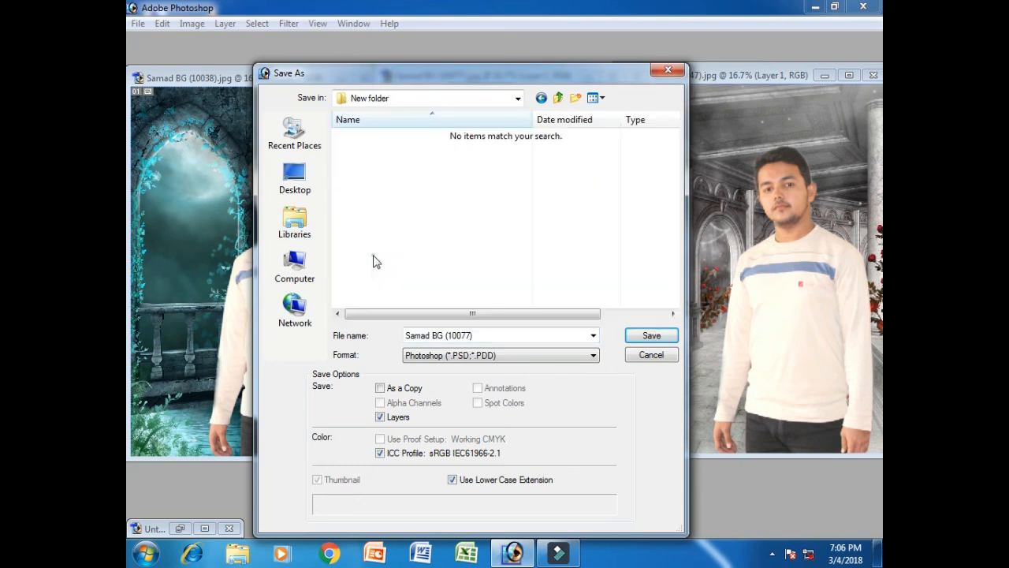
# Step: Save the Samad BG (10077) composite in New folder as a JPEG named 2, accepting the Maximum quality JPEG options
pyautogui.click(525, 336)
pyautogui.write('2')
pyautogui.click(527, 354)
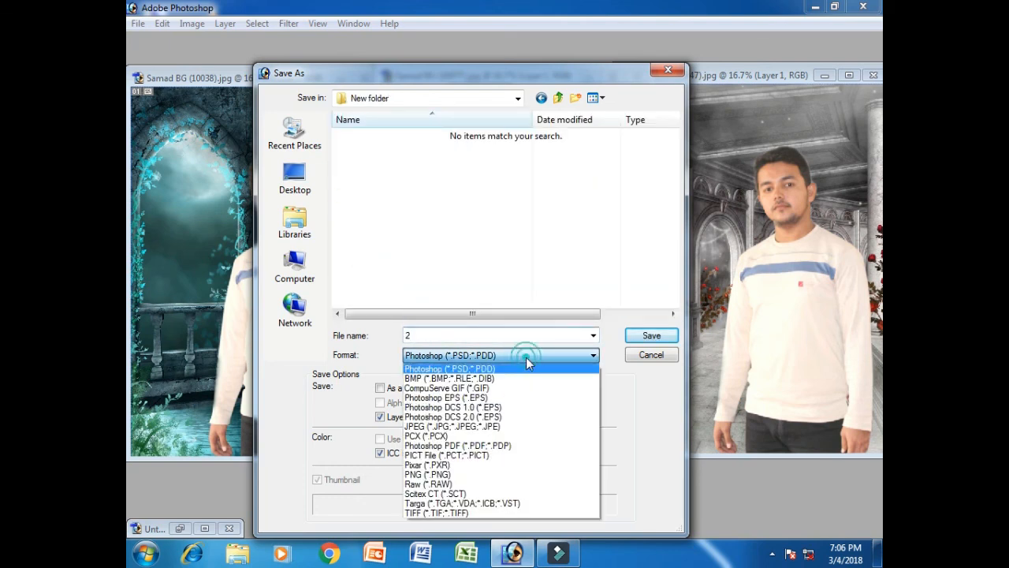
pyautogui.click(502, 427)
pyautogui.click(652, 337)
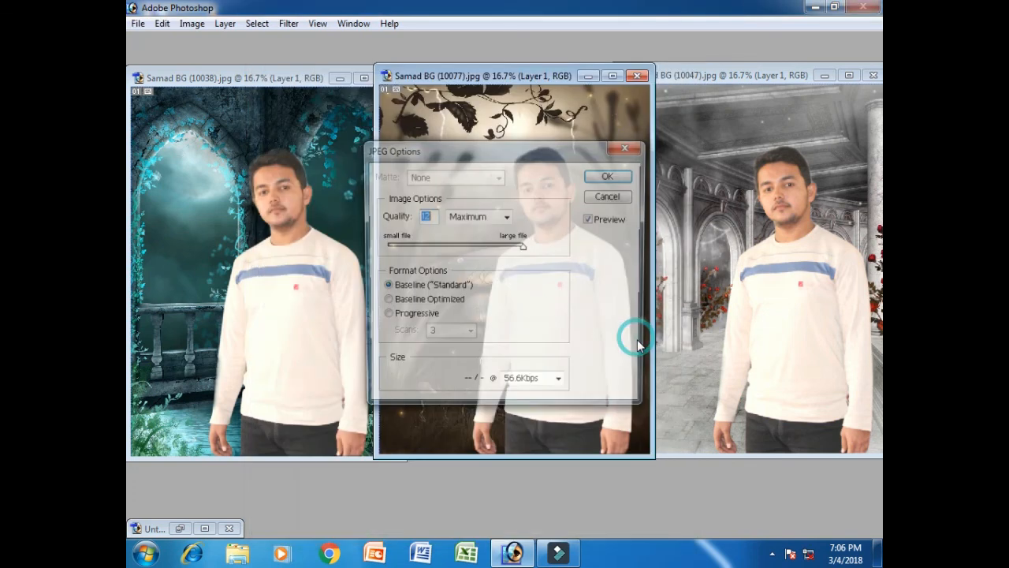
pyautogui.click(591, 174)
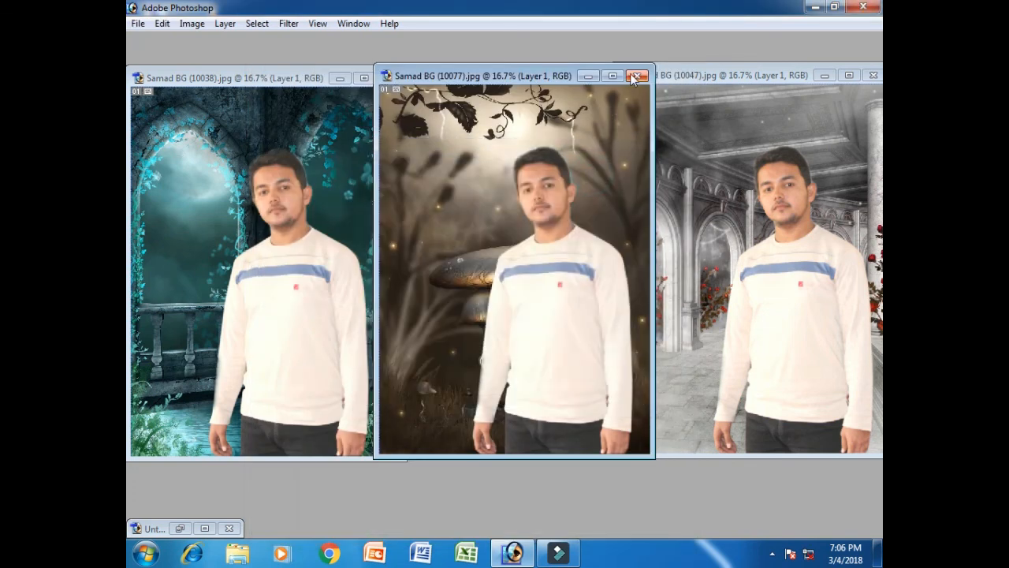
# Step: Close Samad BG (10077) and Samad BG (10038) without saving changes, and move the Samad BG (10047) window toward the middle of the workspace
pyautogui.click(635, 76)
pyautogui.click(514, 218)
pyautogui.click(397, 75)
pyautogui.click(505, 217)
pyautogui.moveTo(683, 85); pyautogui.dragTo(392, 82)
# Step: Start saving Samad BG (10047) under a new name and open New folder inside All Wallpapars as the destination
pyautogui.click(138, 24)
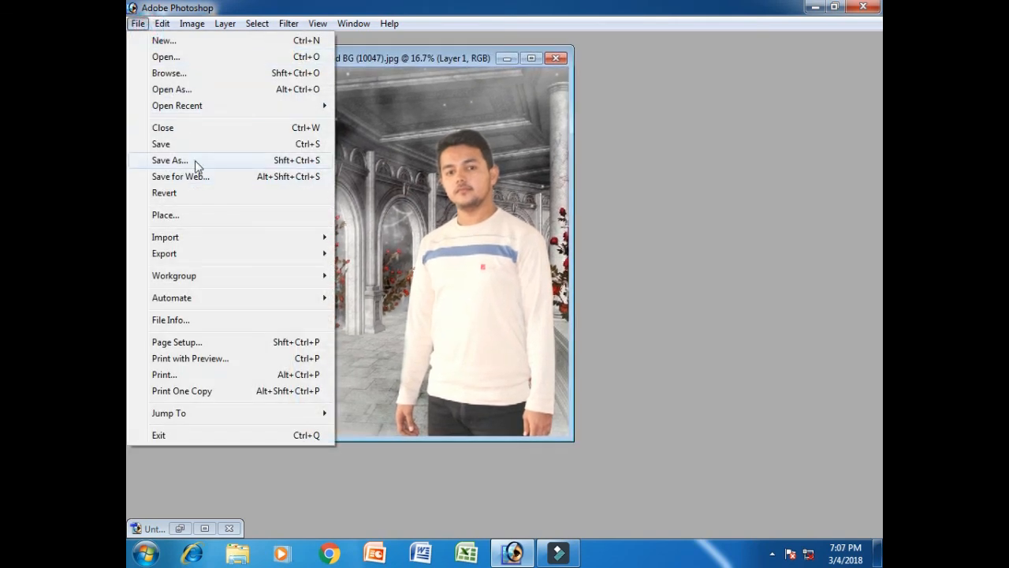
pyautogui.click(195, 160)
pyautogui.click(502, 362)
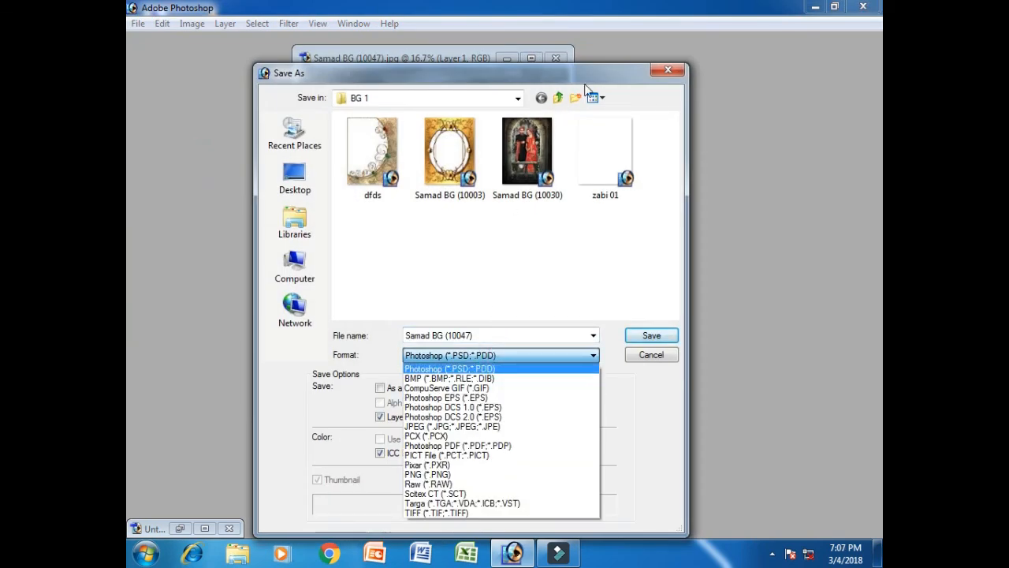
pyautogui.click(562, 104)
pyautogui.click(558, 98)
pyautogui.click(558, 97)
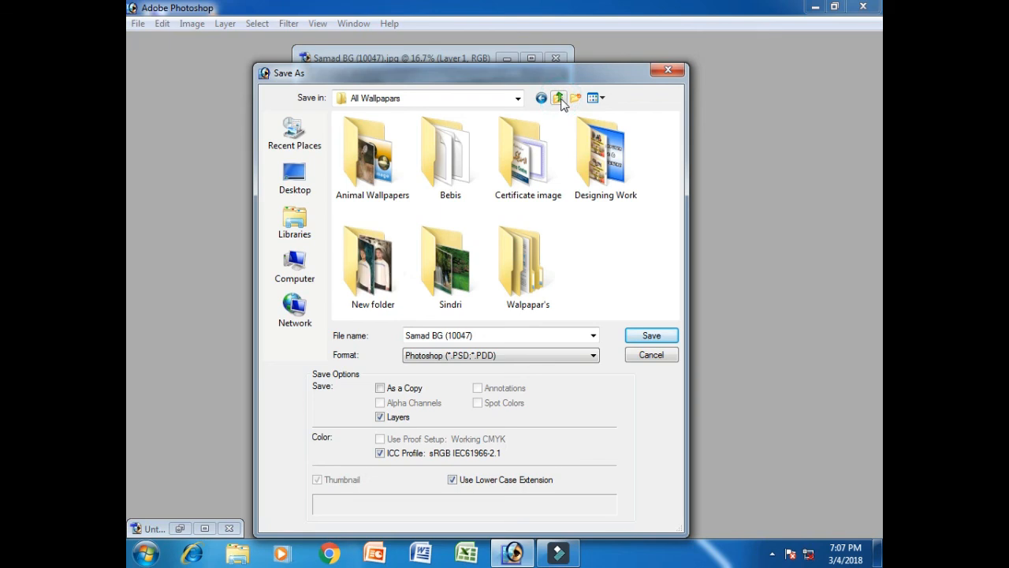
pyautogui.doubleClick(367, 236)
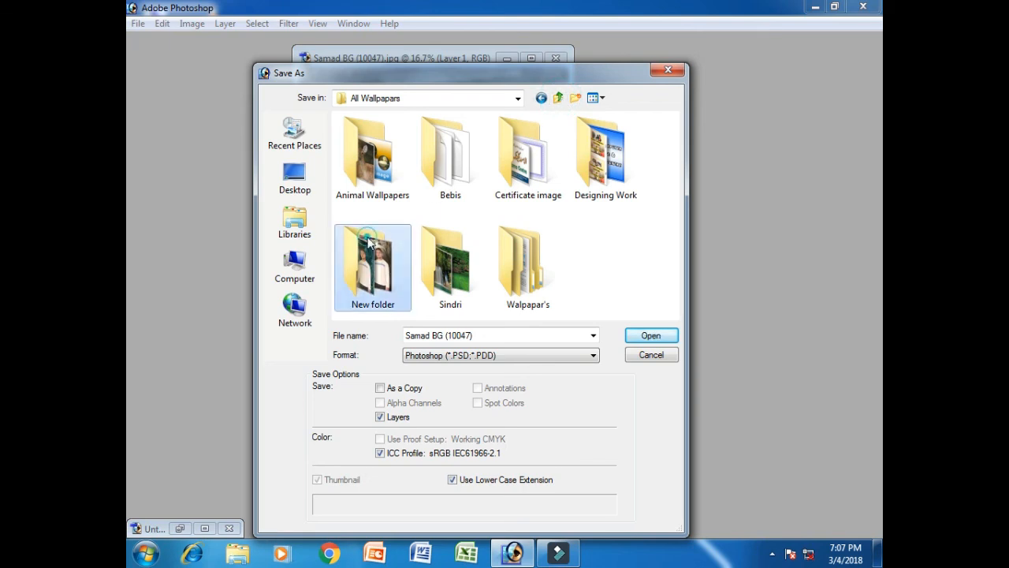
# Step: Save the Samad BG (10047) composite as a JPEG named 3 with the offered JPEG options, and close the image without saving changes
pyautogui.write('3')
pyautogui.click(513, 354)
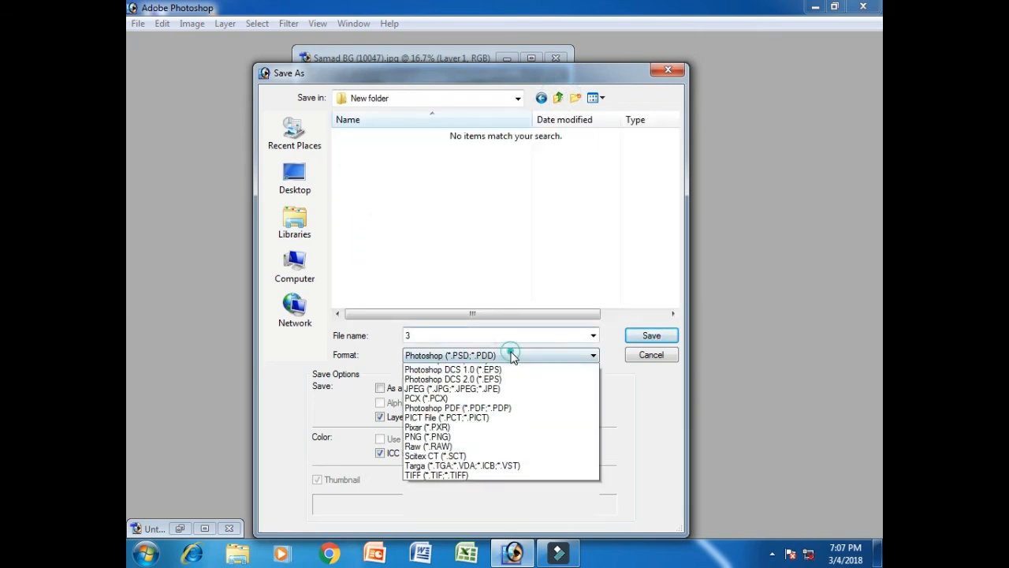
pyautogui.click(497, 419)
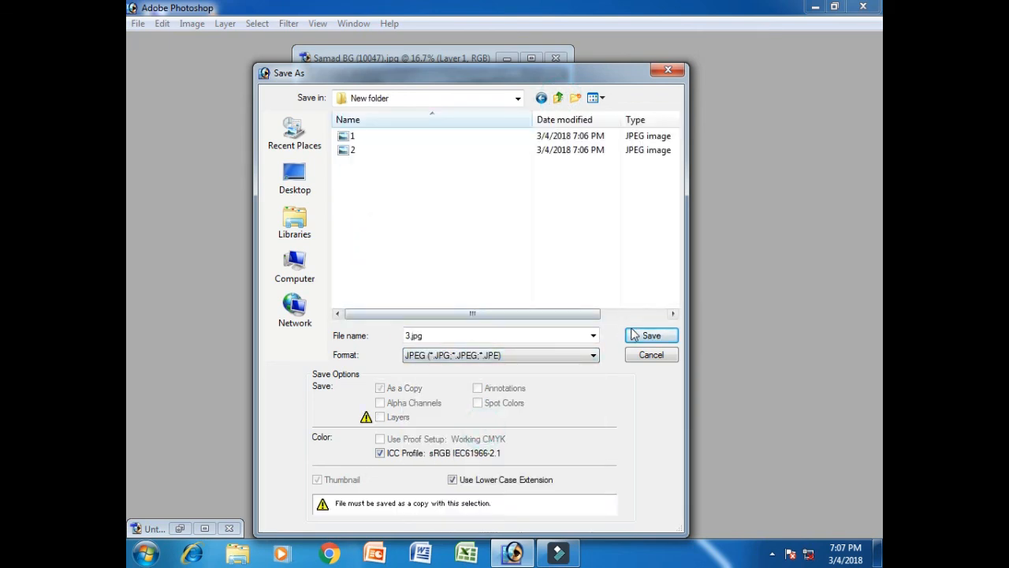
pyautogui.click(633, 335)
pyautogui.click(612, 175)
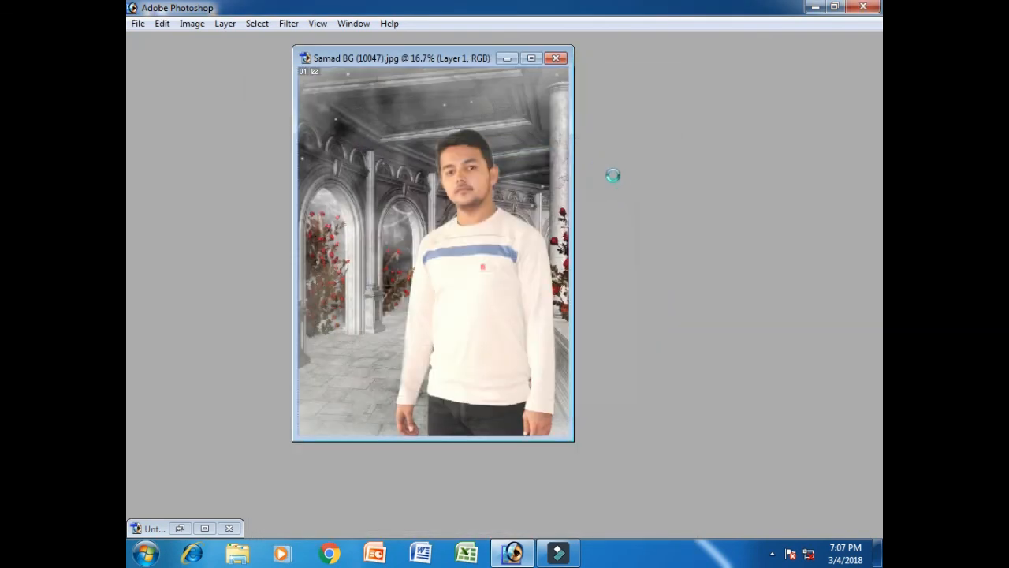
pyautogui.click(556, 57)
pyautogui.click(521, 218)
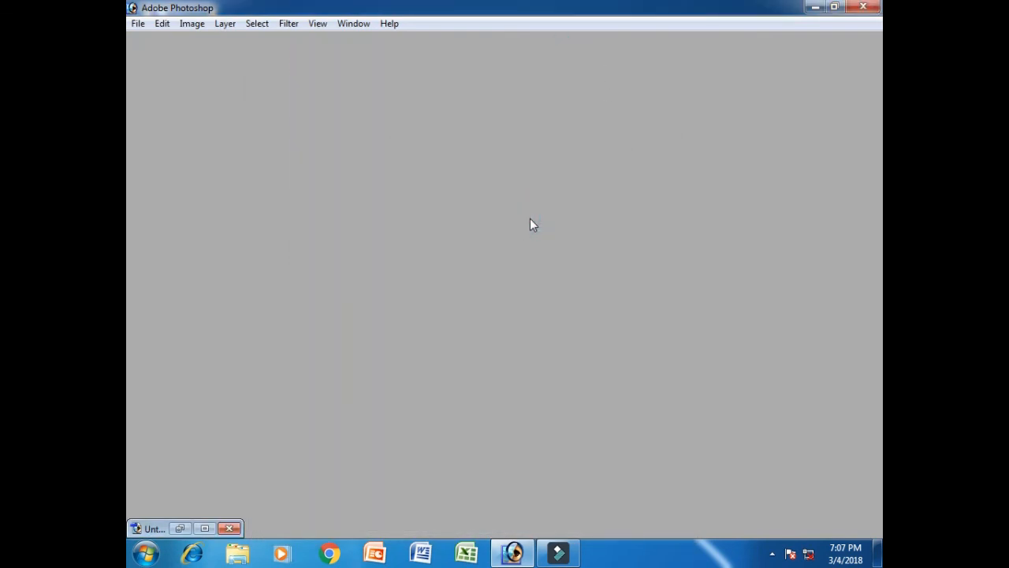
# Step: Show all palettes again, restore the minimized Untitled-1 cutout window and move it toward the middle of the workspace
pyautogui.press('Tab')
pyautogui.click(180, 527)
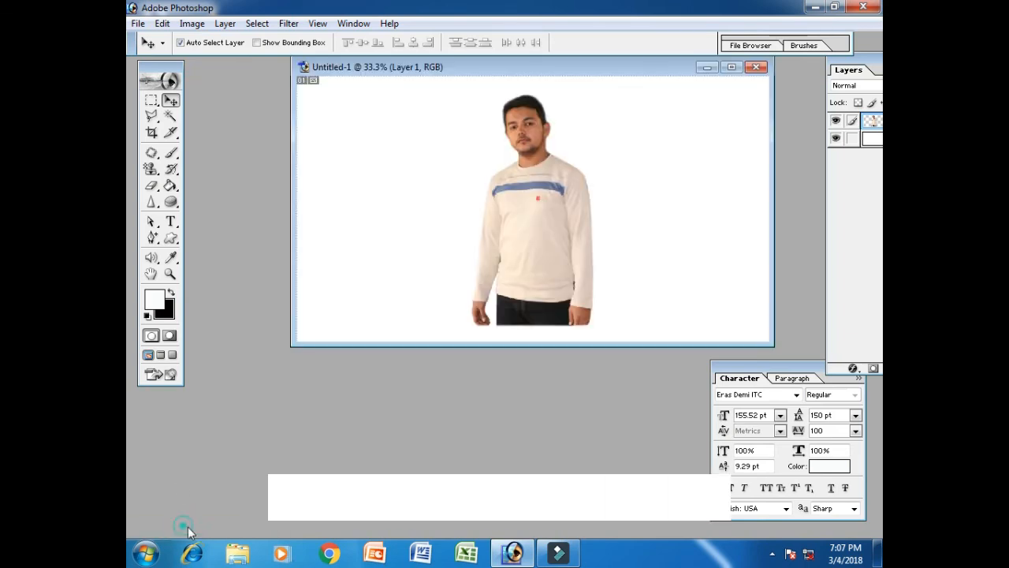
pyautogui.moveTo(574, 74); pyautogui.dragTo(536, 126)
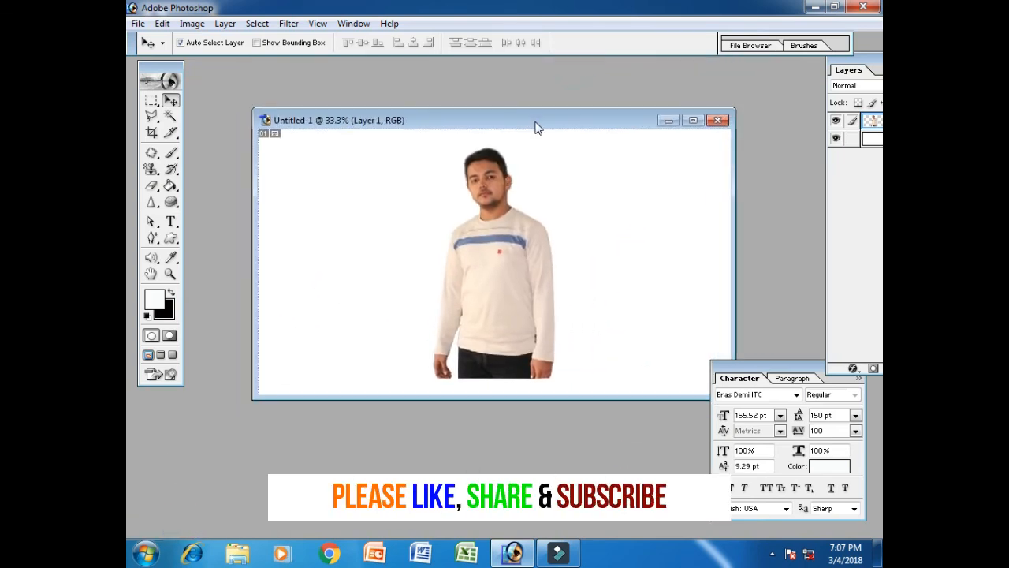